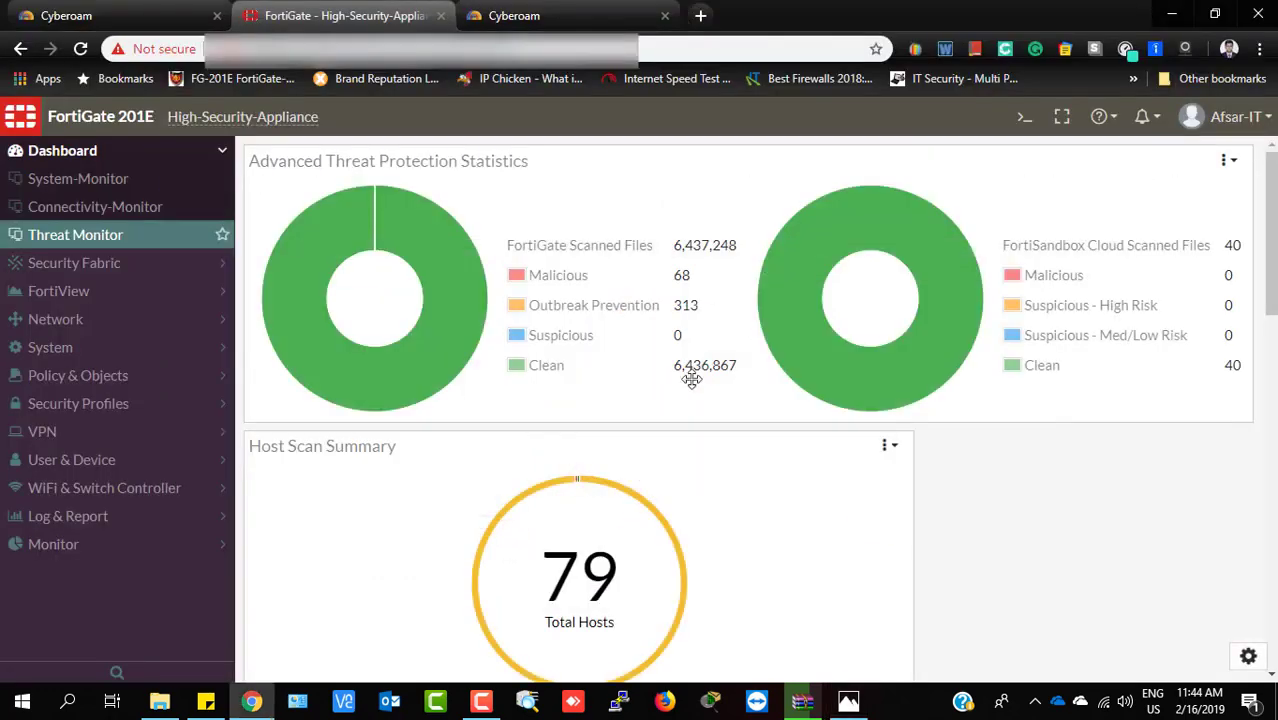
# From Network > Interfaces, select port2 and port3 and open port2 (ISP-01) for editing
pyautogui.click(55, 322)
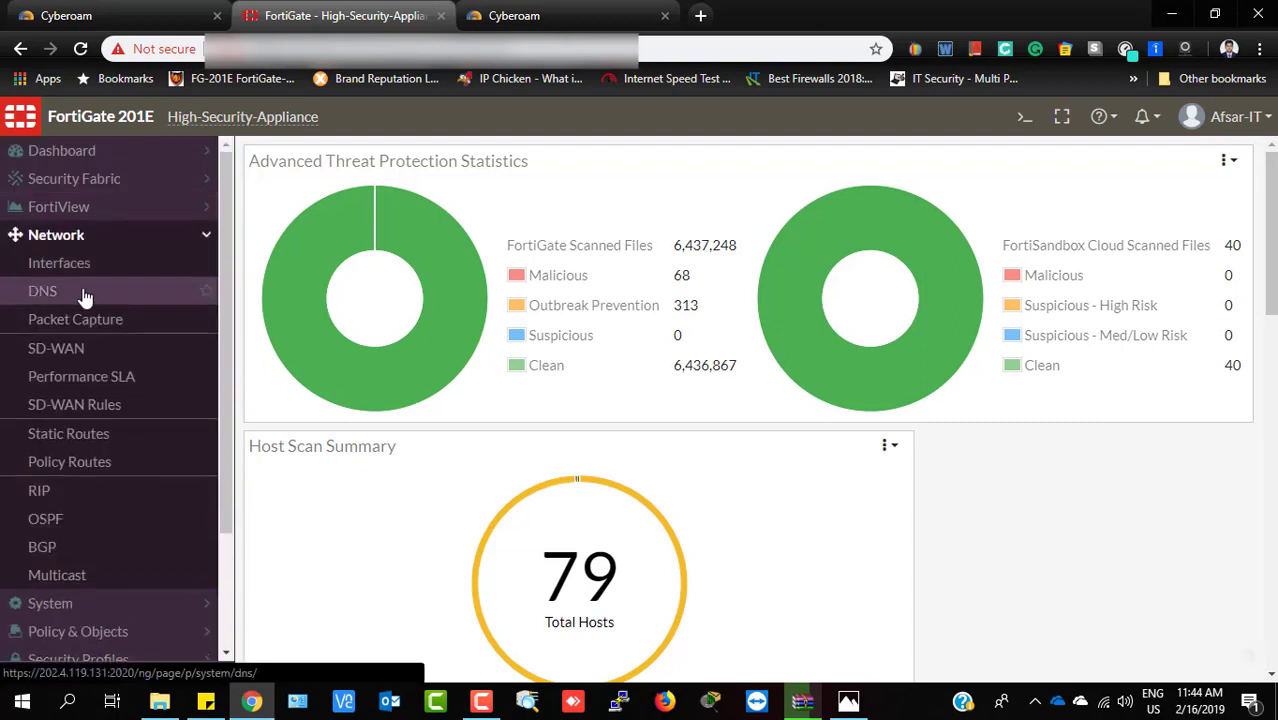
pyautogui.click(67, 273)
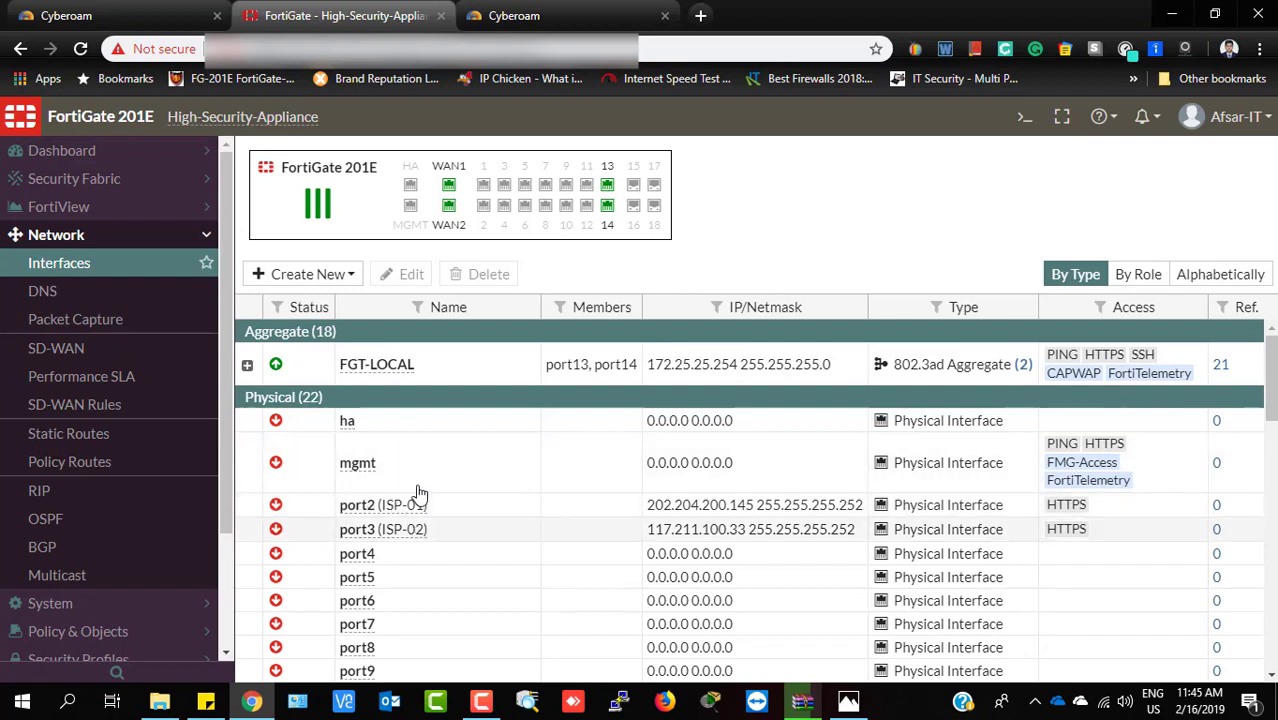
pyautogui.click(473, 508)
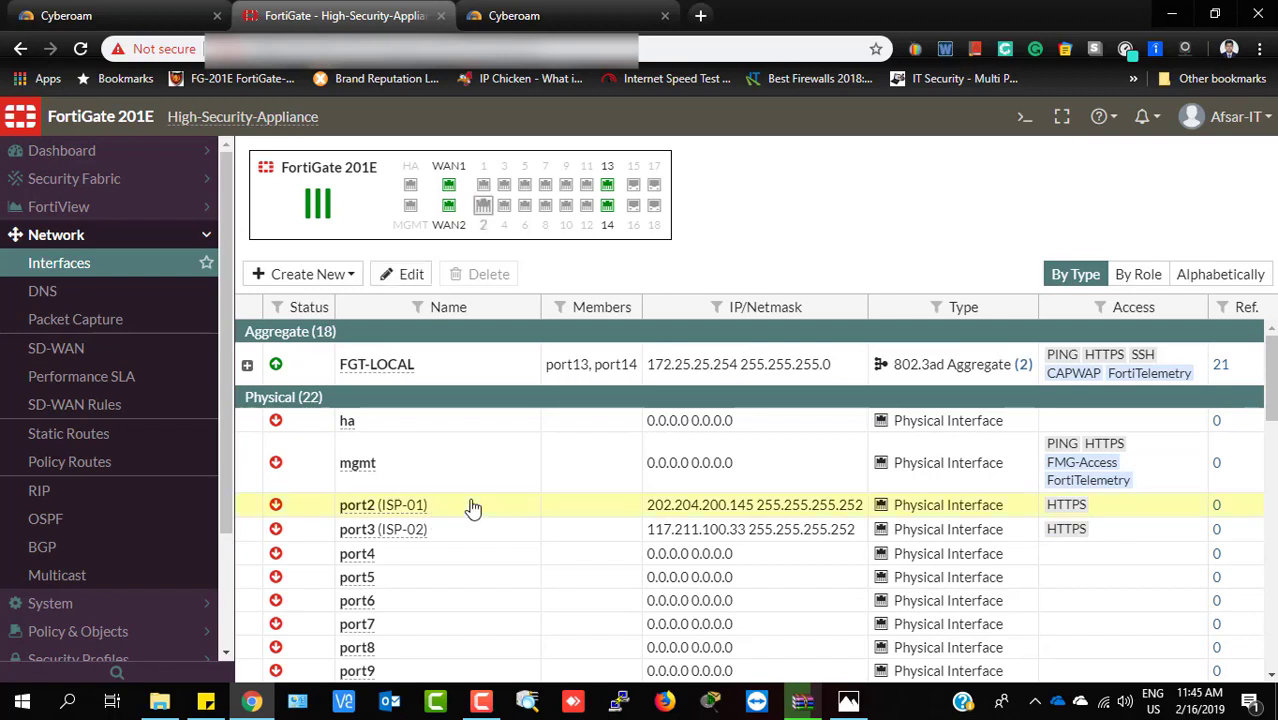
pyautogui.click(521, 525)
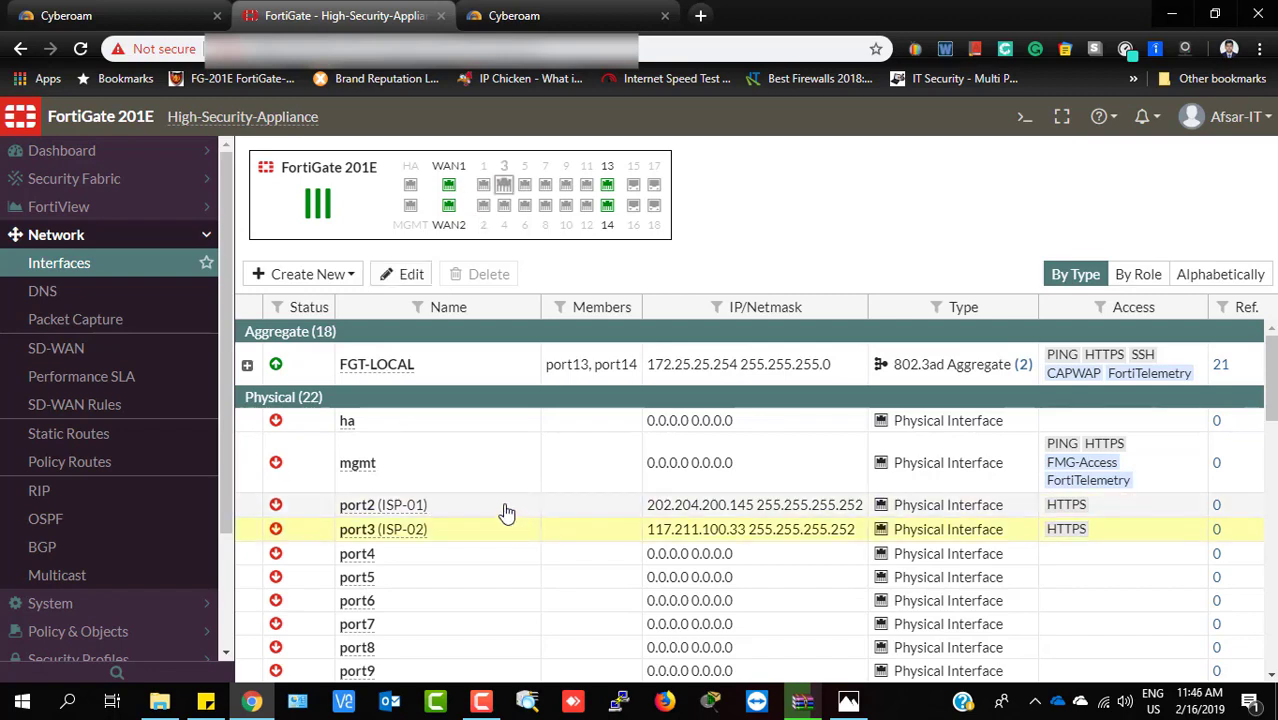
pyautogui.doubleClick(507, 512)
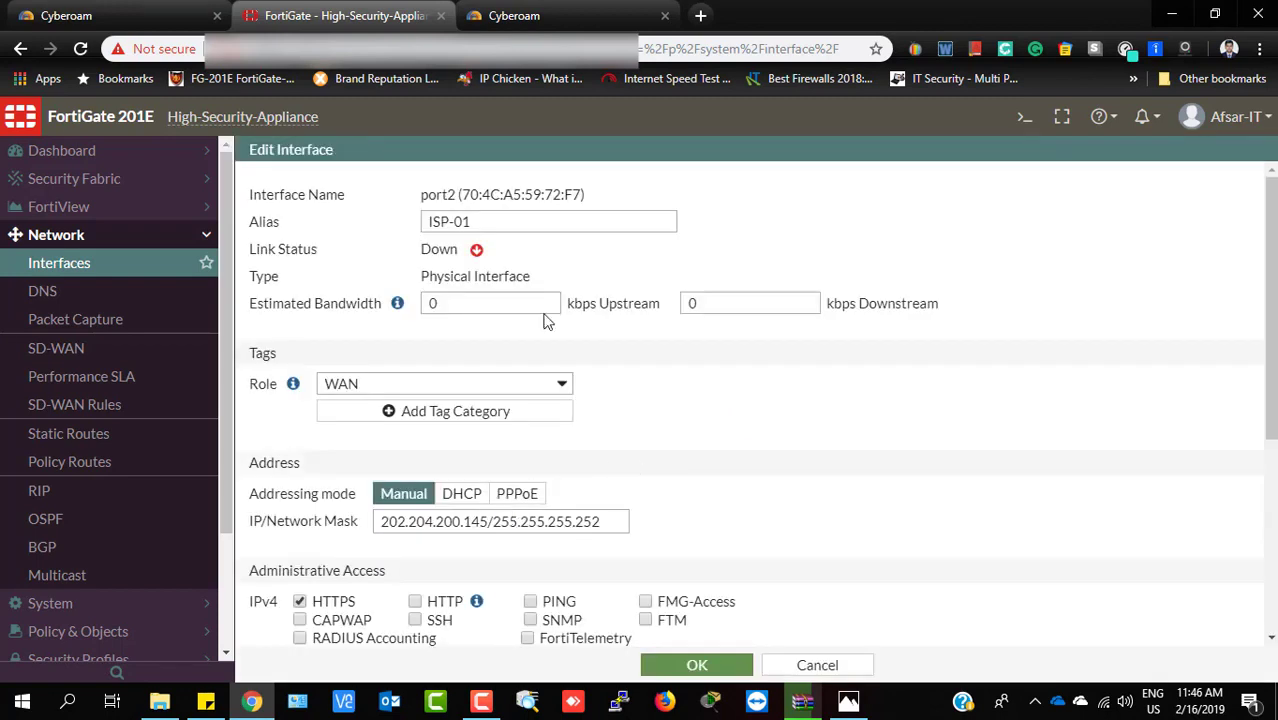
# Review port2's ISP-01 alias and its 202.204.200.145 IP/network mask
pyautogui.click(487, 228)
pyautogui.hotkey('ctrl', 'a')
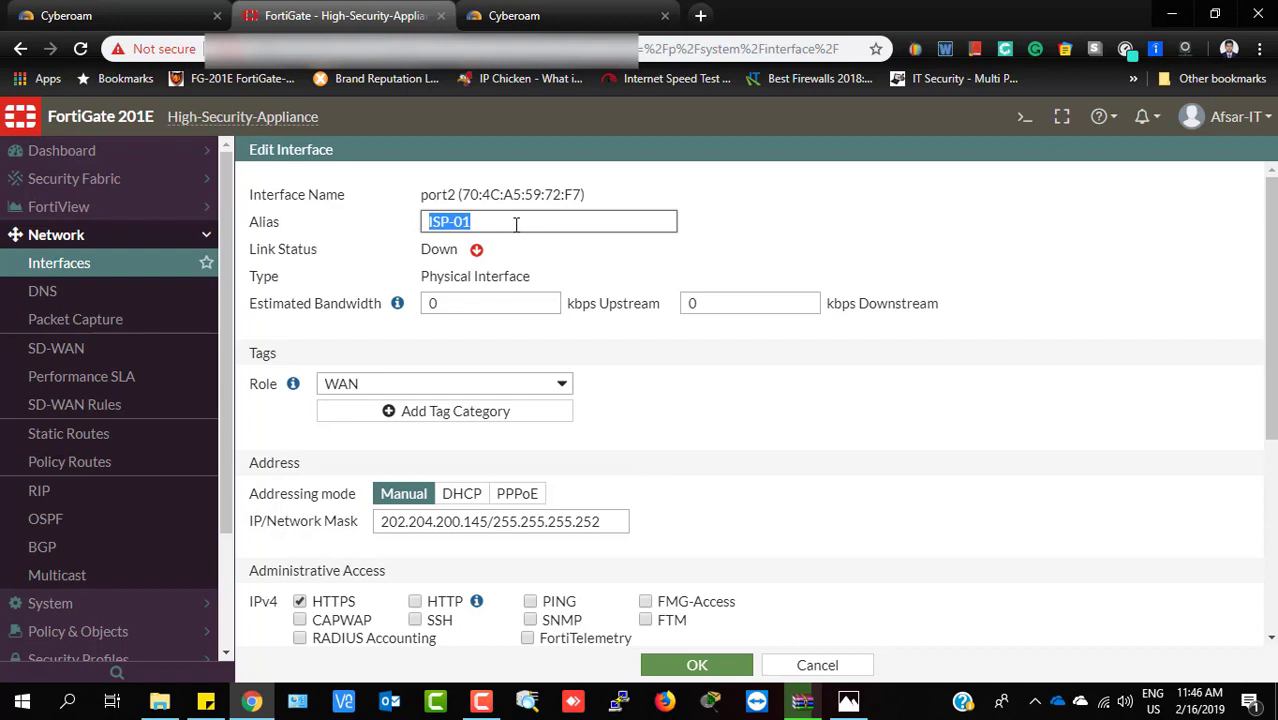
pyautogui.scroll(-1, 613, 331)
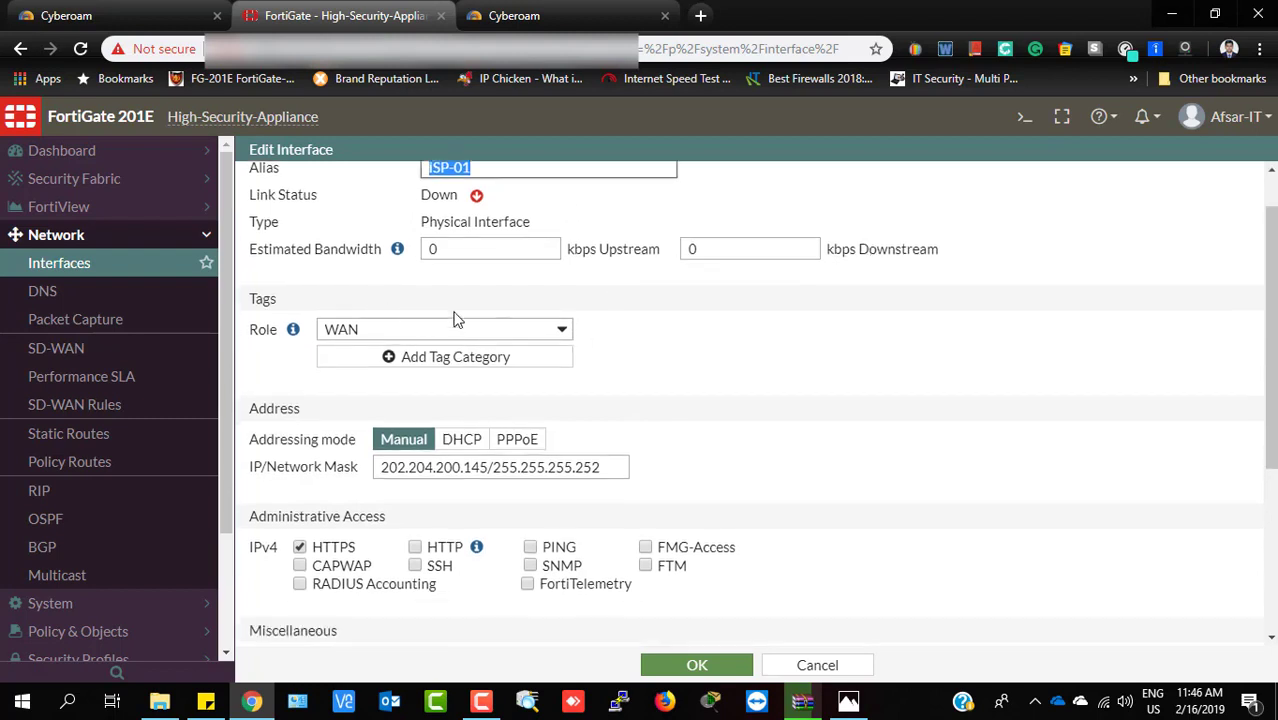
pyautogui.scroll(-1, 662, 323)
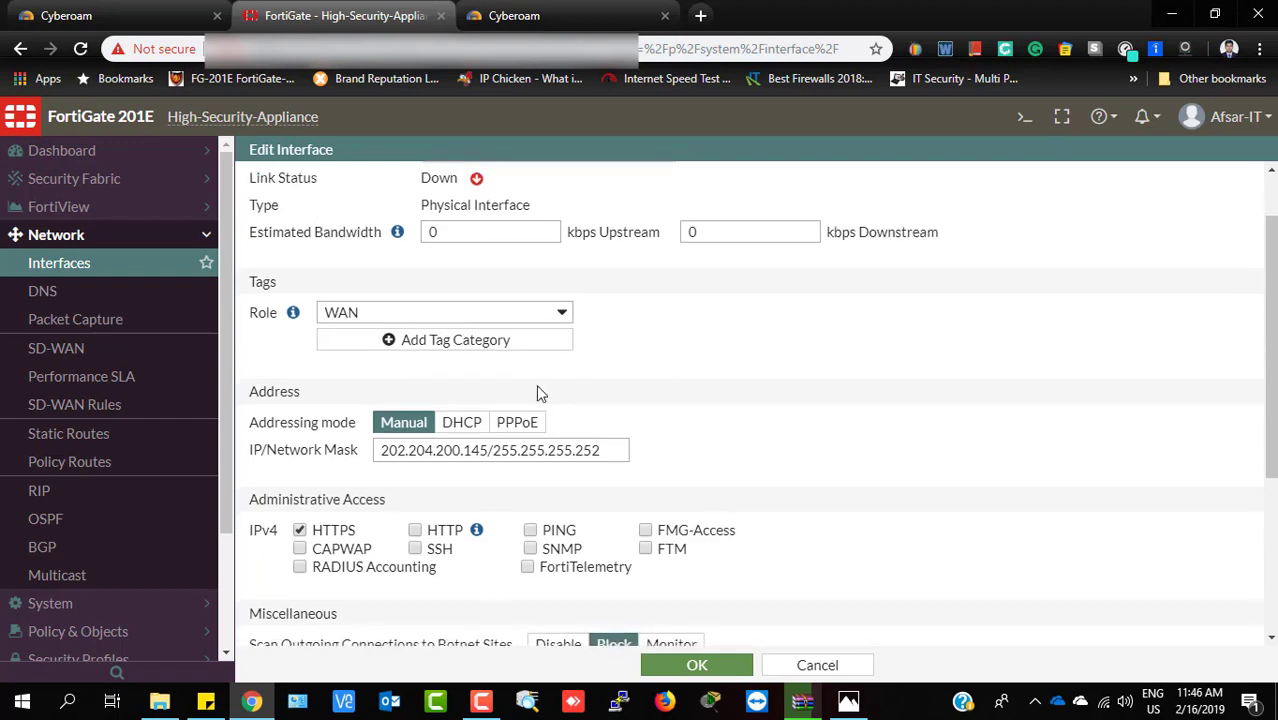
pyautogui.moveTo(380, 451); pyautogui.dragTo(590, 470)
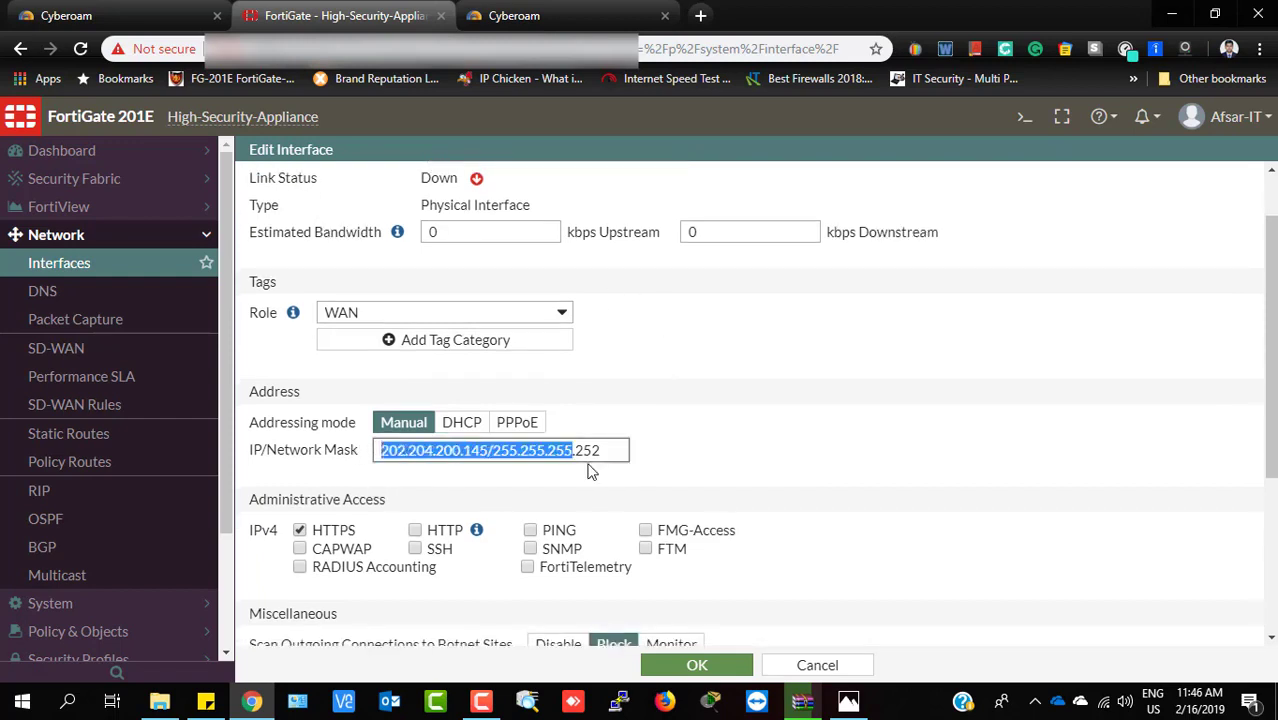
pyautogui.click(840, 448)
# Look over the remaining port2 settings and save them unchanged
pyautogui.scroll(-2, 840, 448)
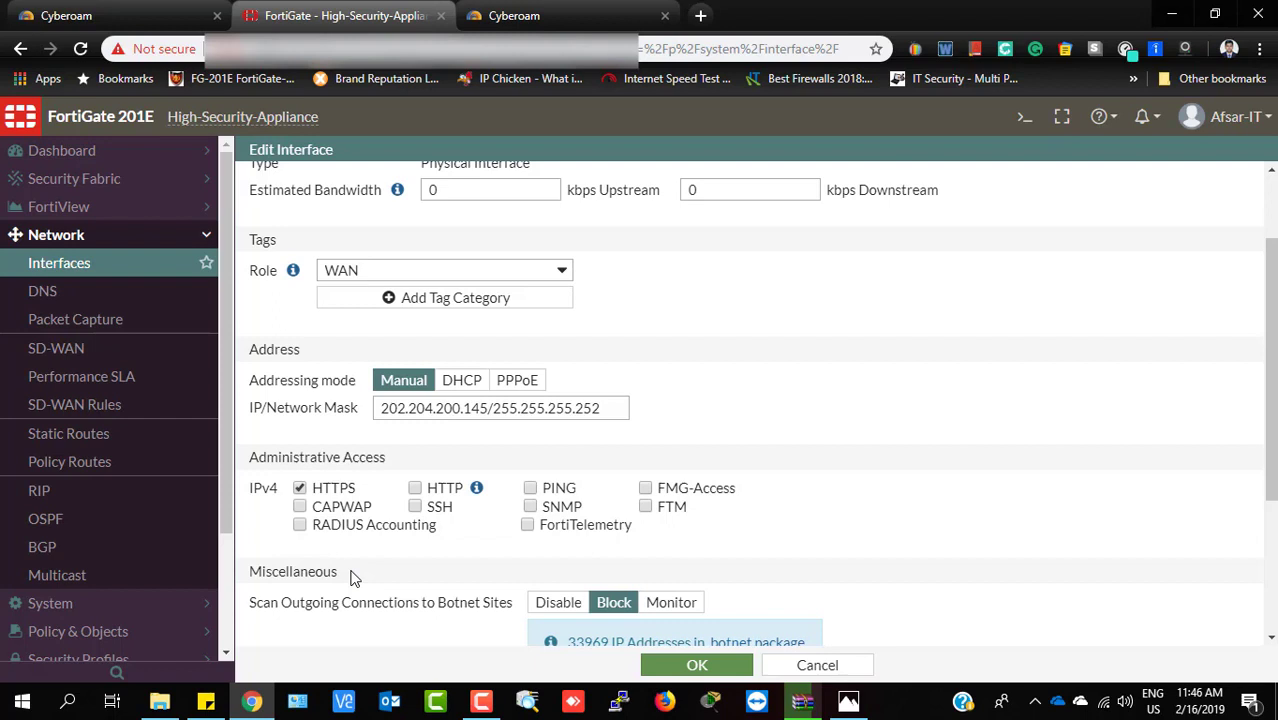
pyautogui.scroll(-1, 513, 525)
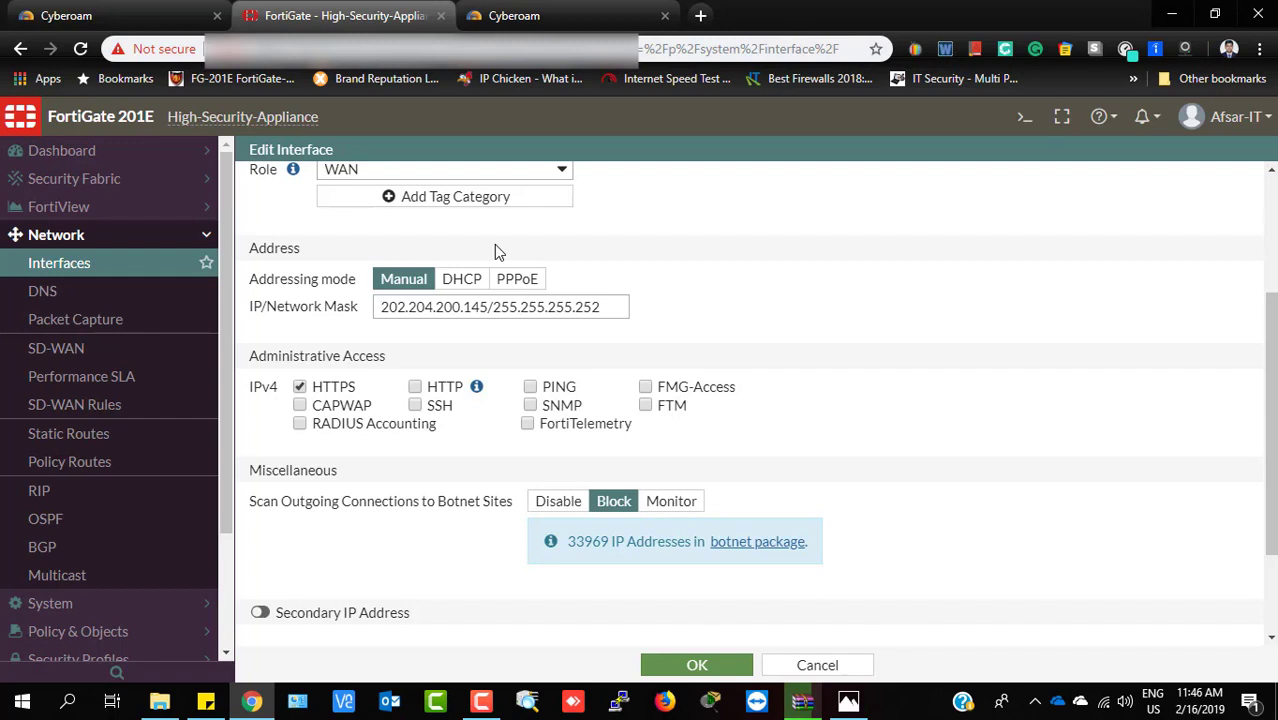
pyautogui.scroll(-1, 817, 399)
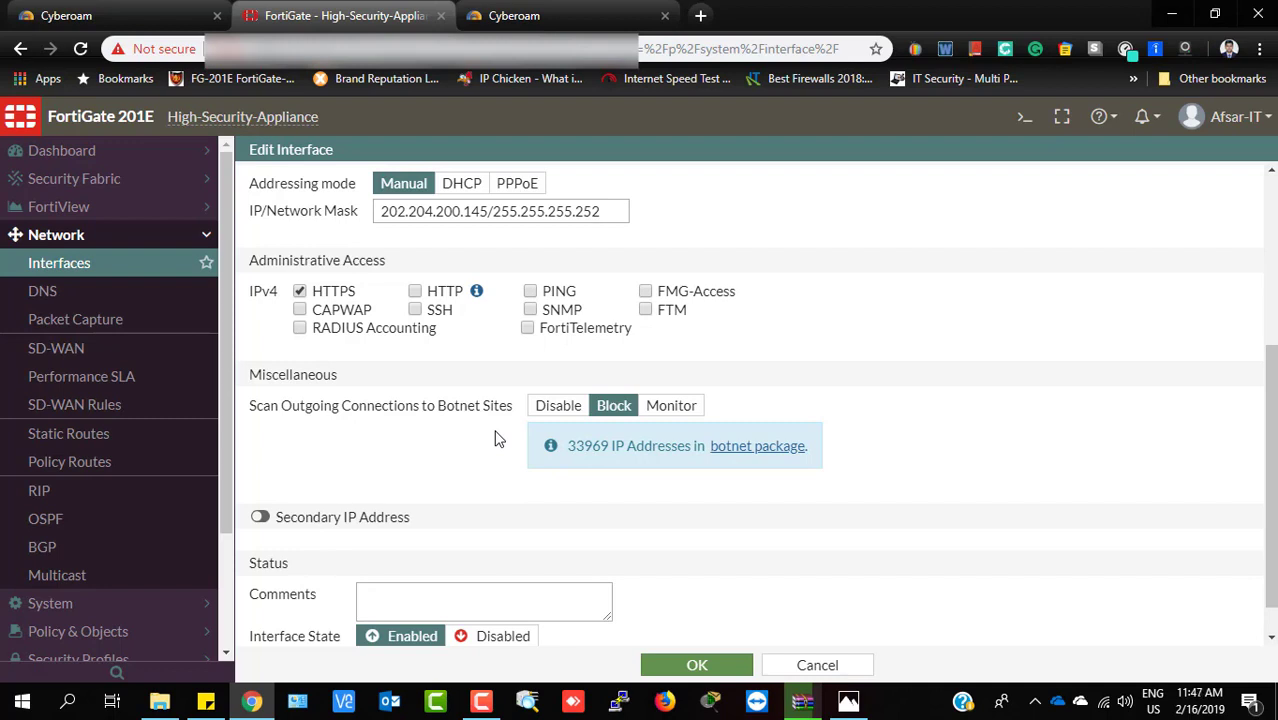
pyautogui.scroll(-1, 497, 436)
pyautogui.scroll(2, 499, 434)
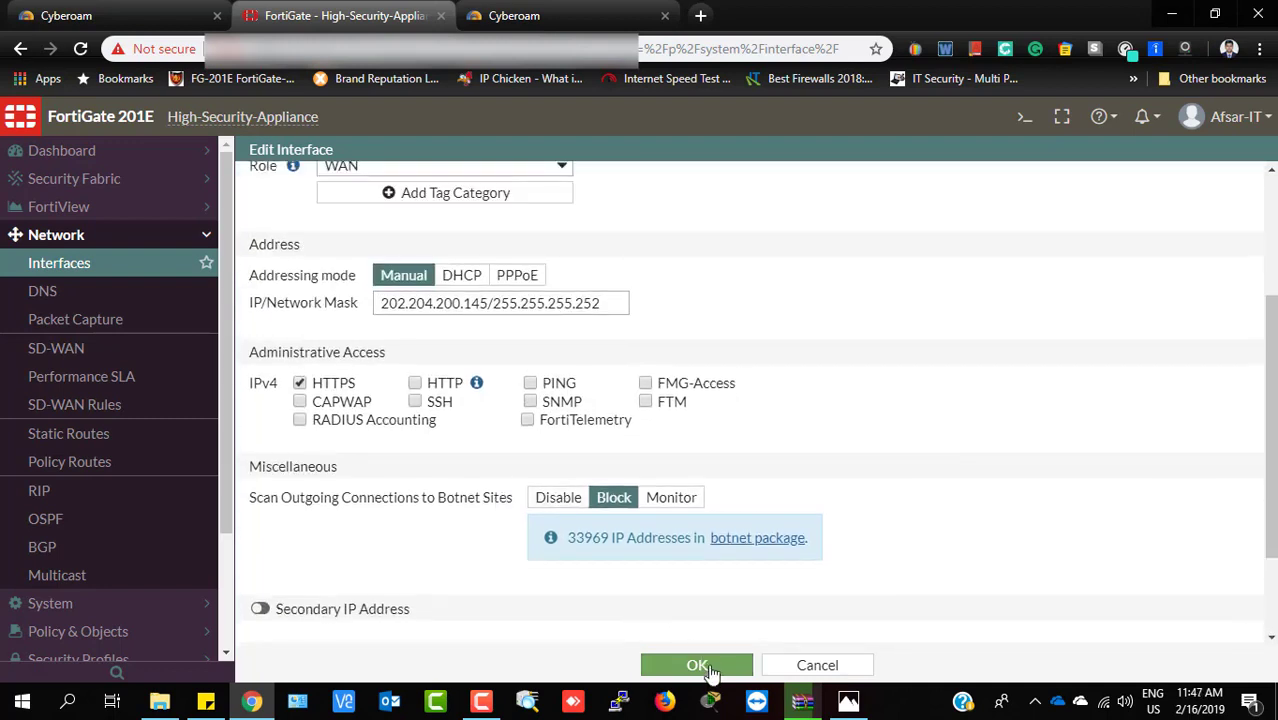
pyautogui.click(700, 667)
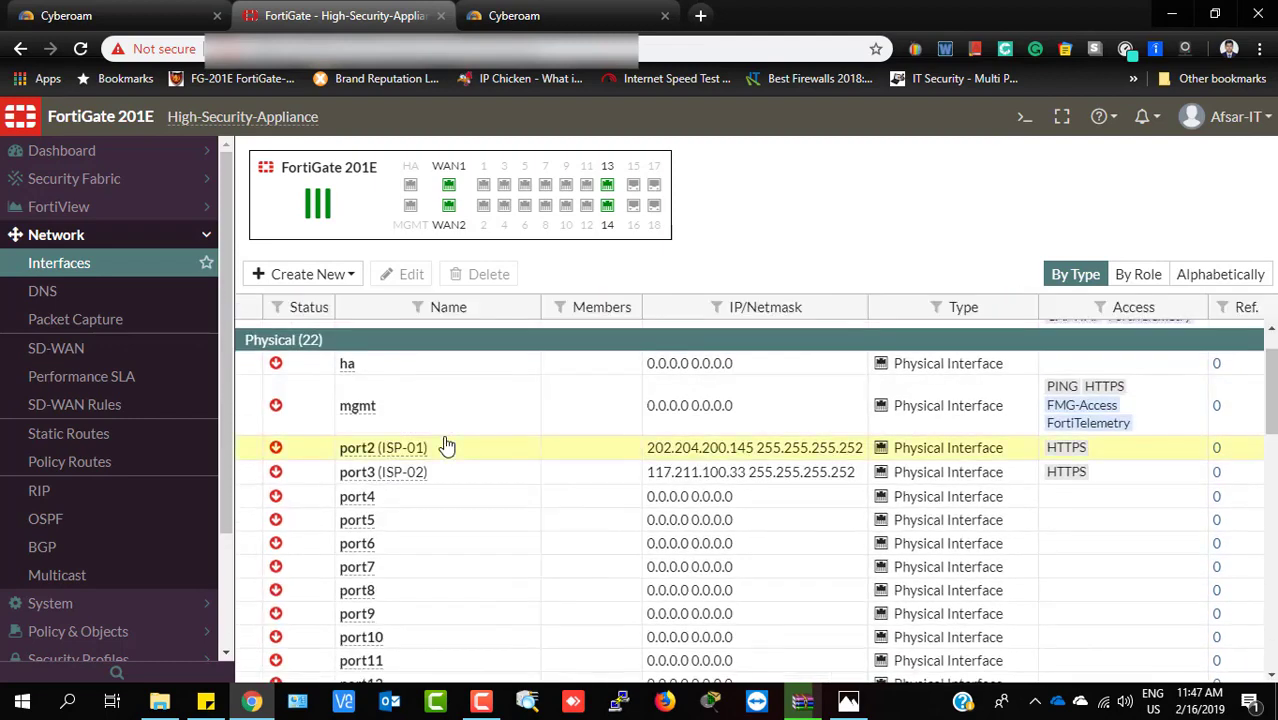
# View port3 (ISP-02) interface settings, then go to the SD-WAN page
pyautogui.click(447, 447)
pyautogui.click(498, 484)
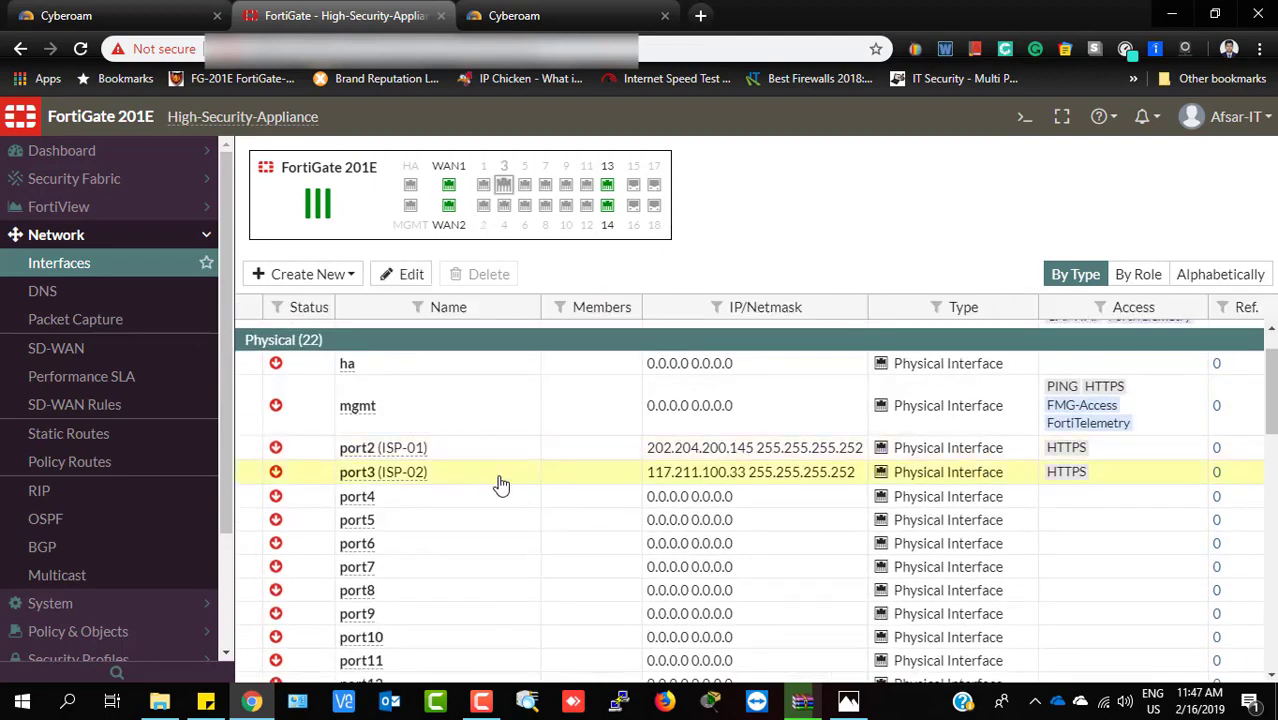
pyautogui.doubleClick(501, 485)
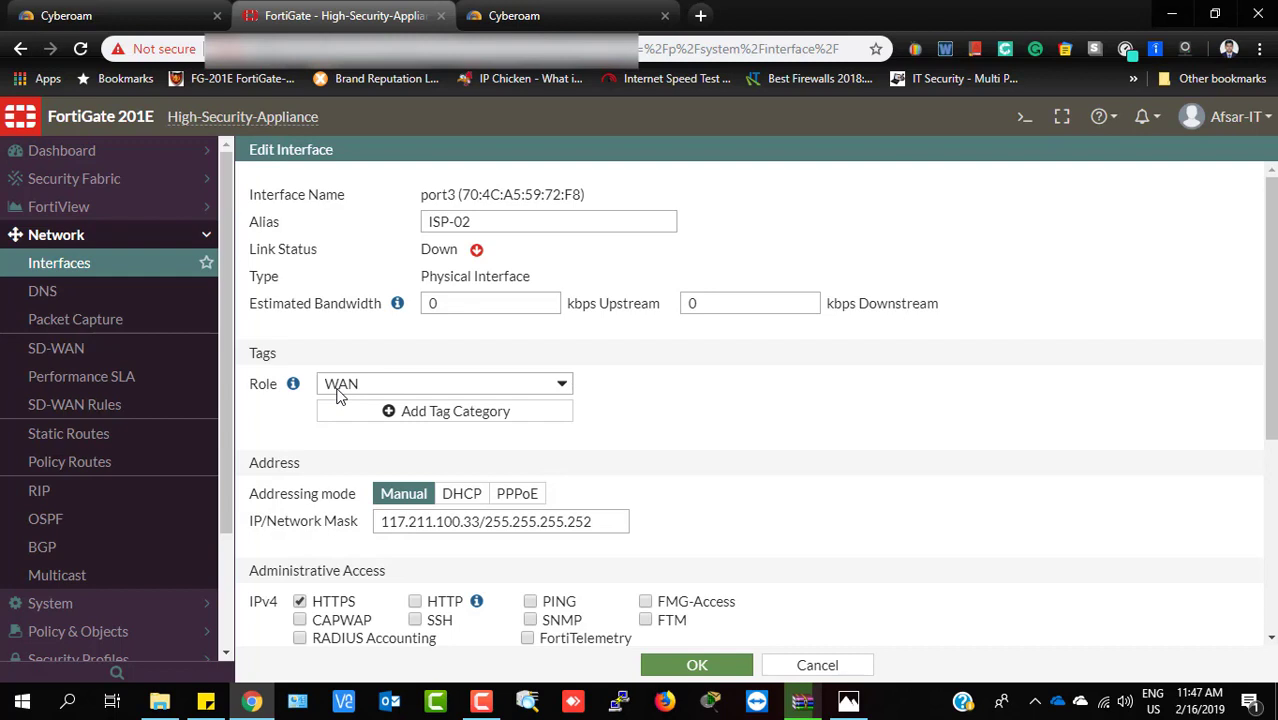
pyautogui.click(90, 350)
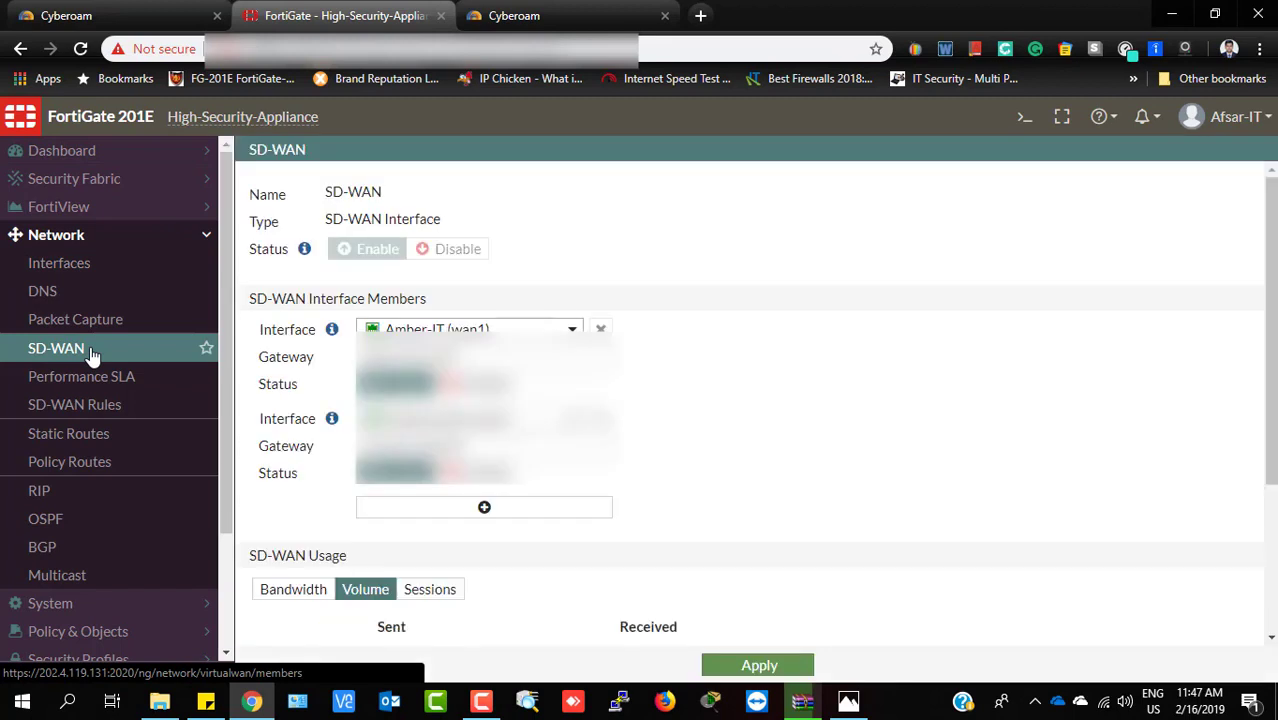
# Add a new SD-WAN member using interface ISP-01 (port2)
pyautogui.click(453, 510)
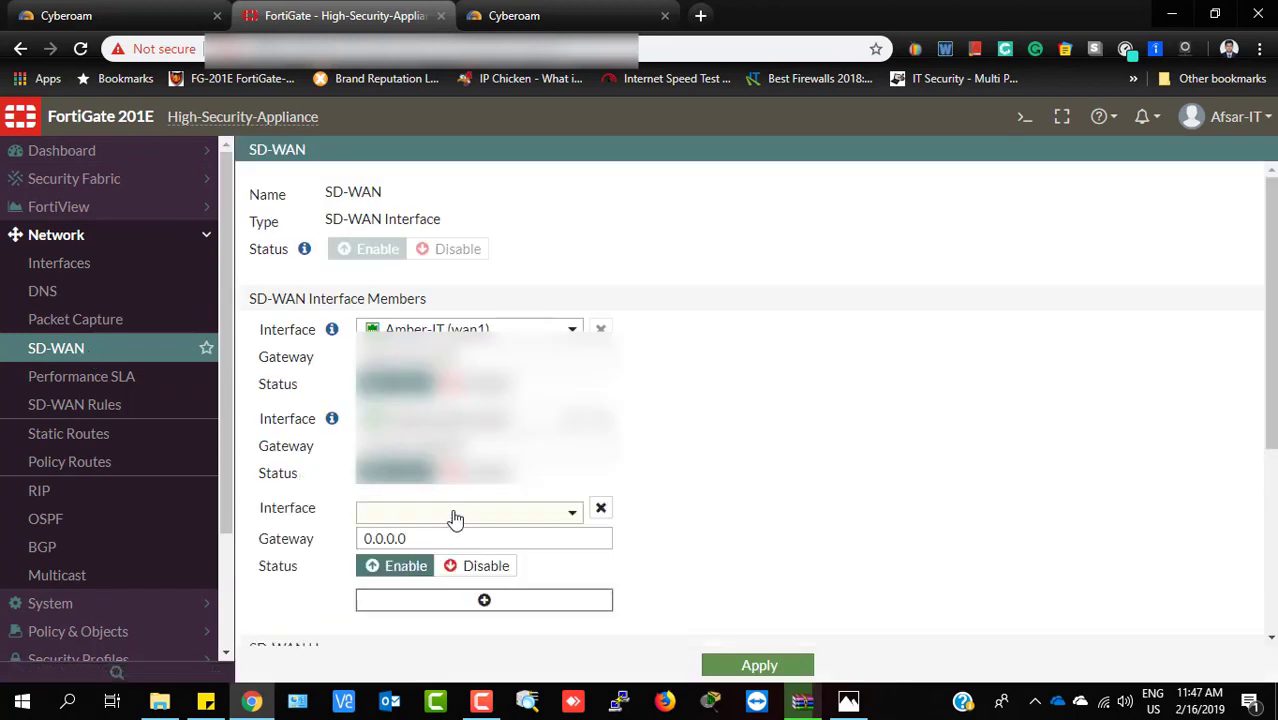
pyautogui.click(572, 514)
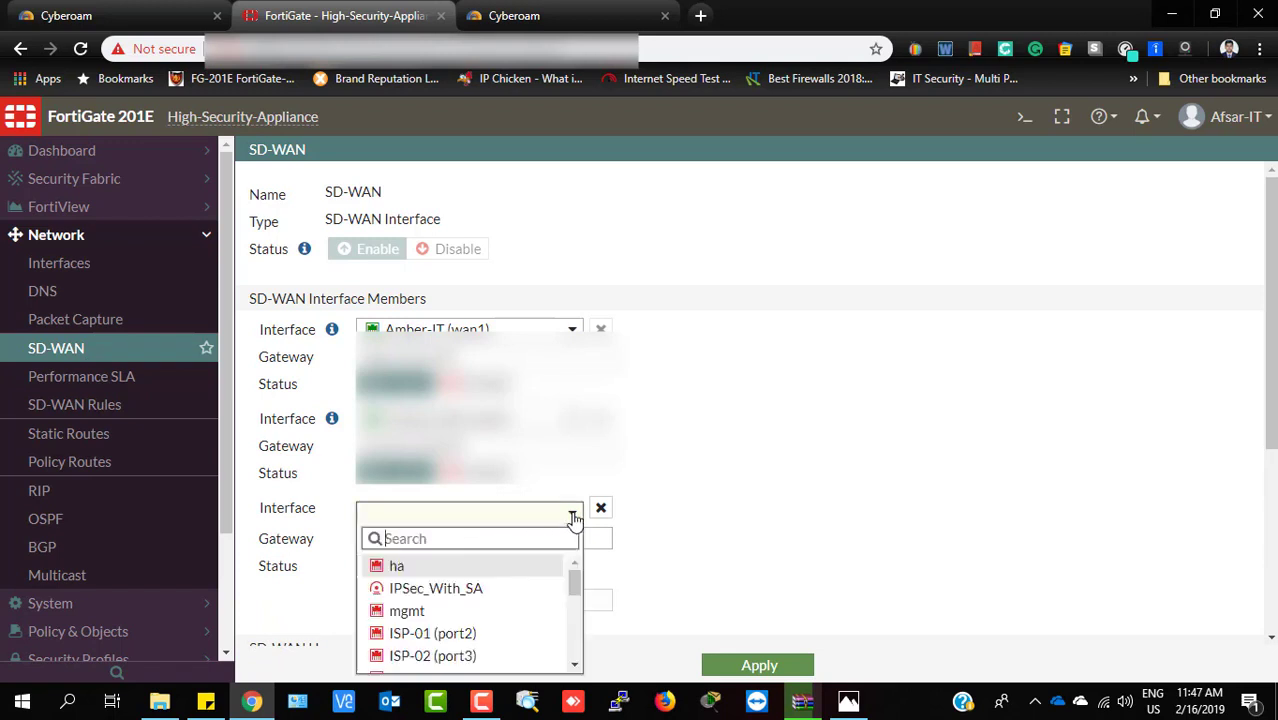
pyautogui.click(487, 641)
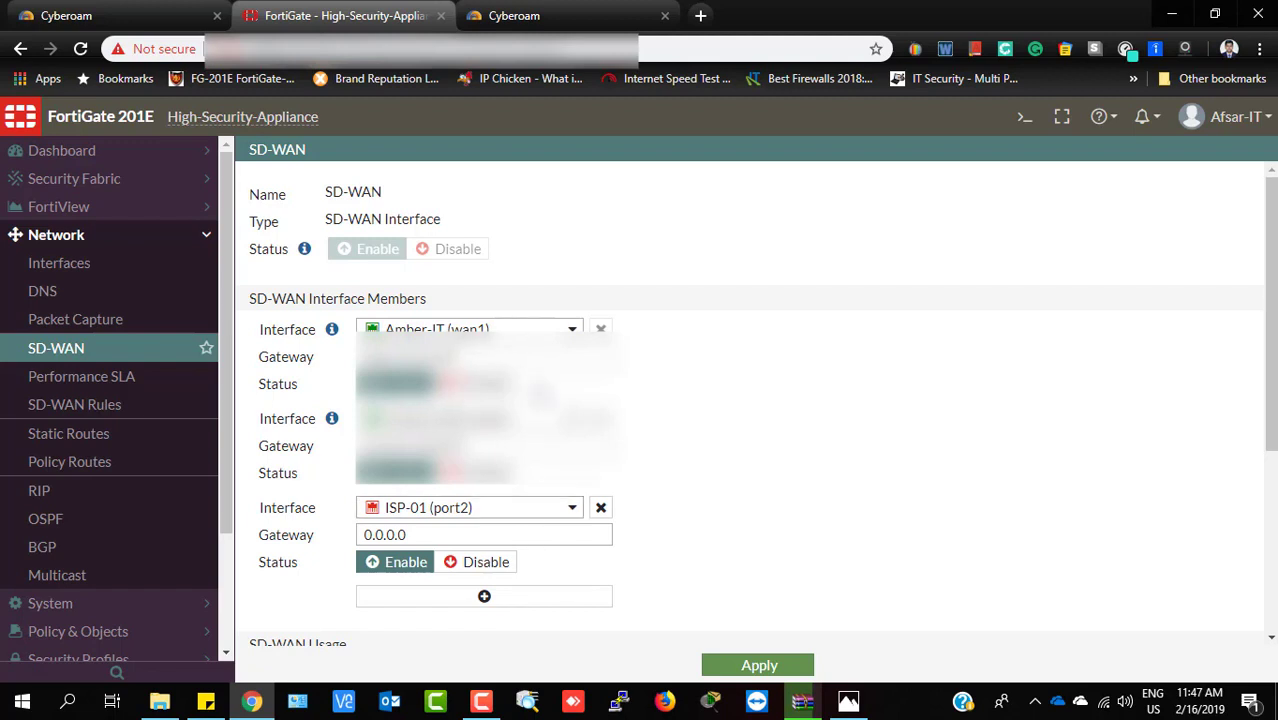
# Set the ISP-01 member's gateway to 202.204.200.100, copied from the ISP-1 sticky note
pyautogui.moveTo(549, 426)
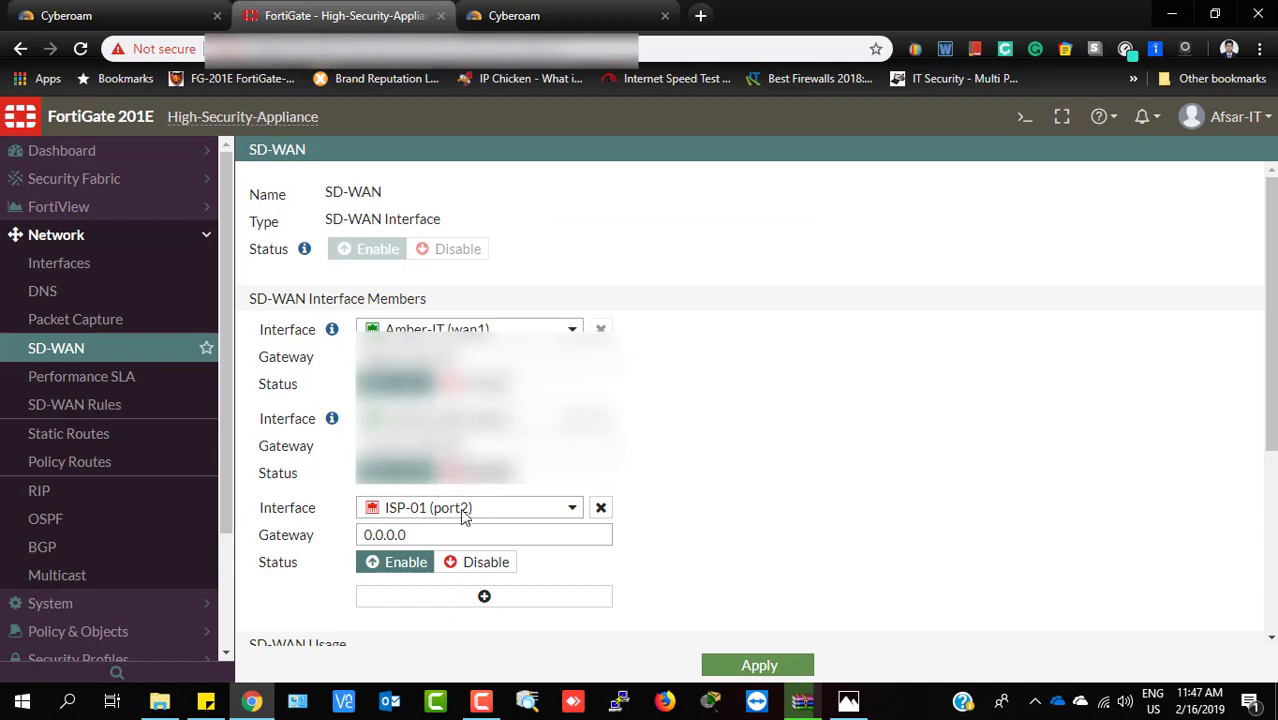
pyautogui.moveTo(462, 531); pyautogui.dragTo(348, 522)
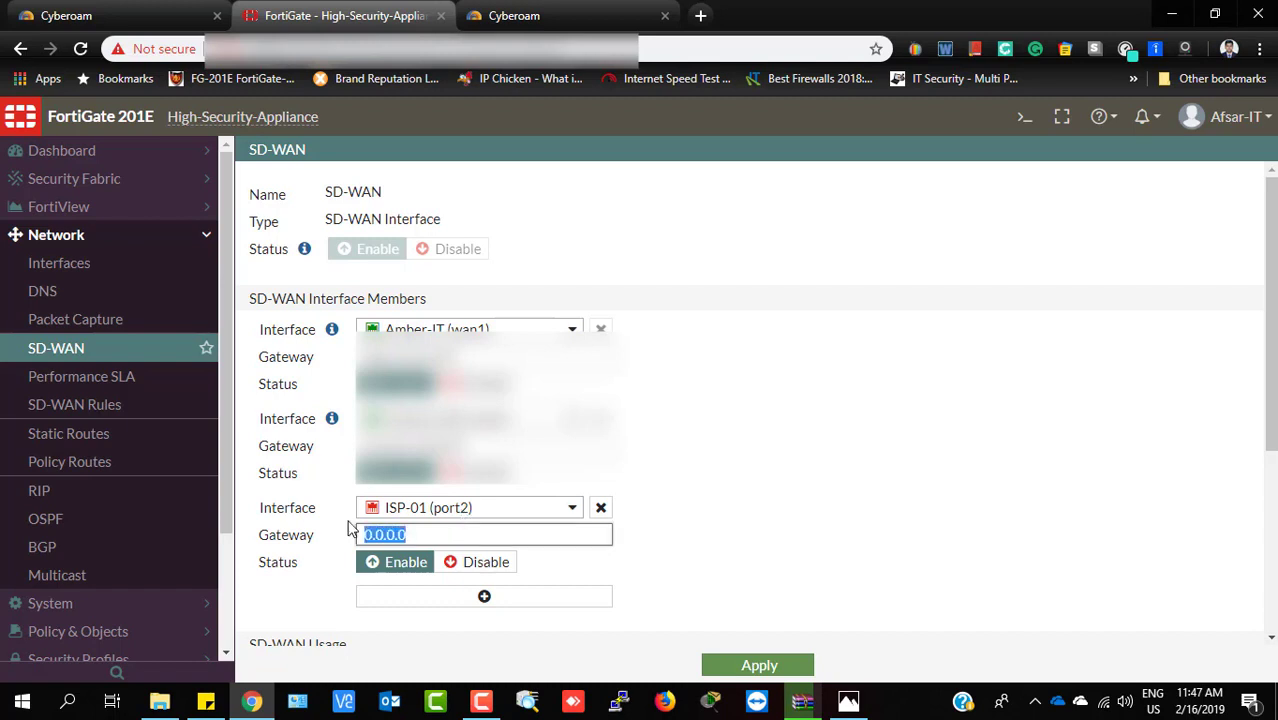
pyautogui.click(199, 698)
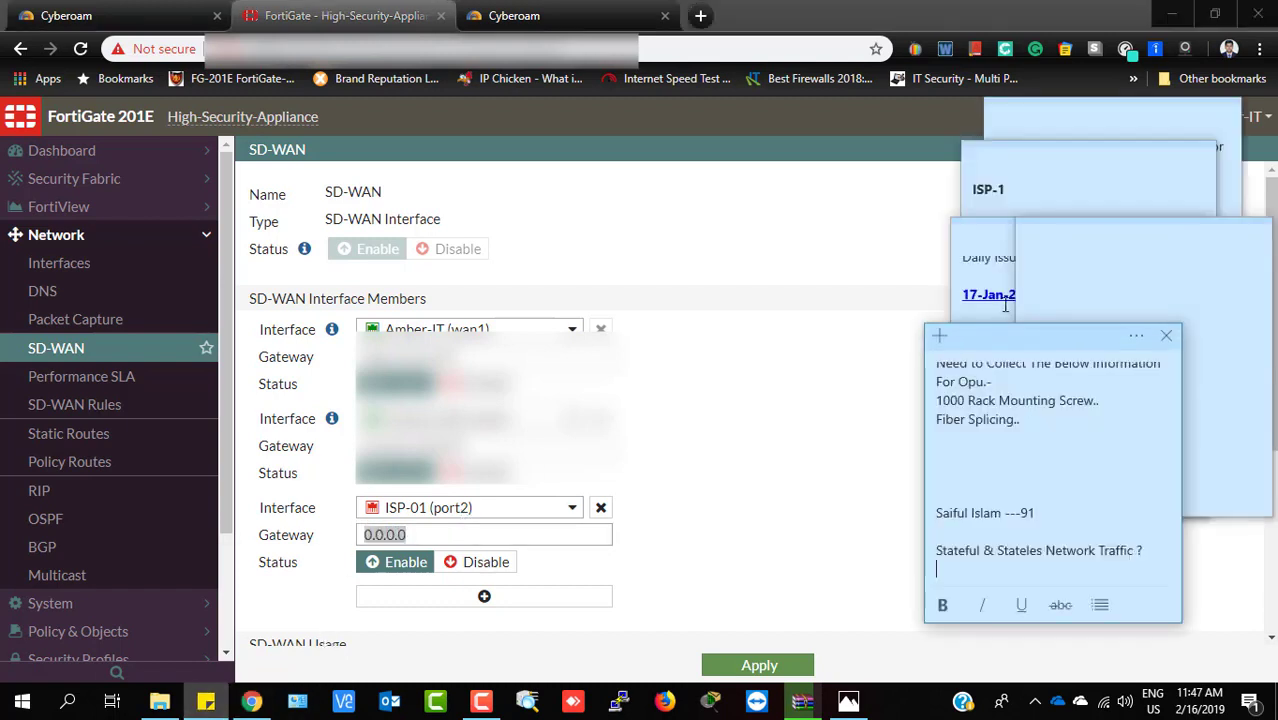
pyautogui.click(1037, 189)
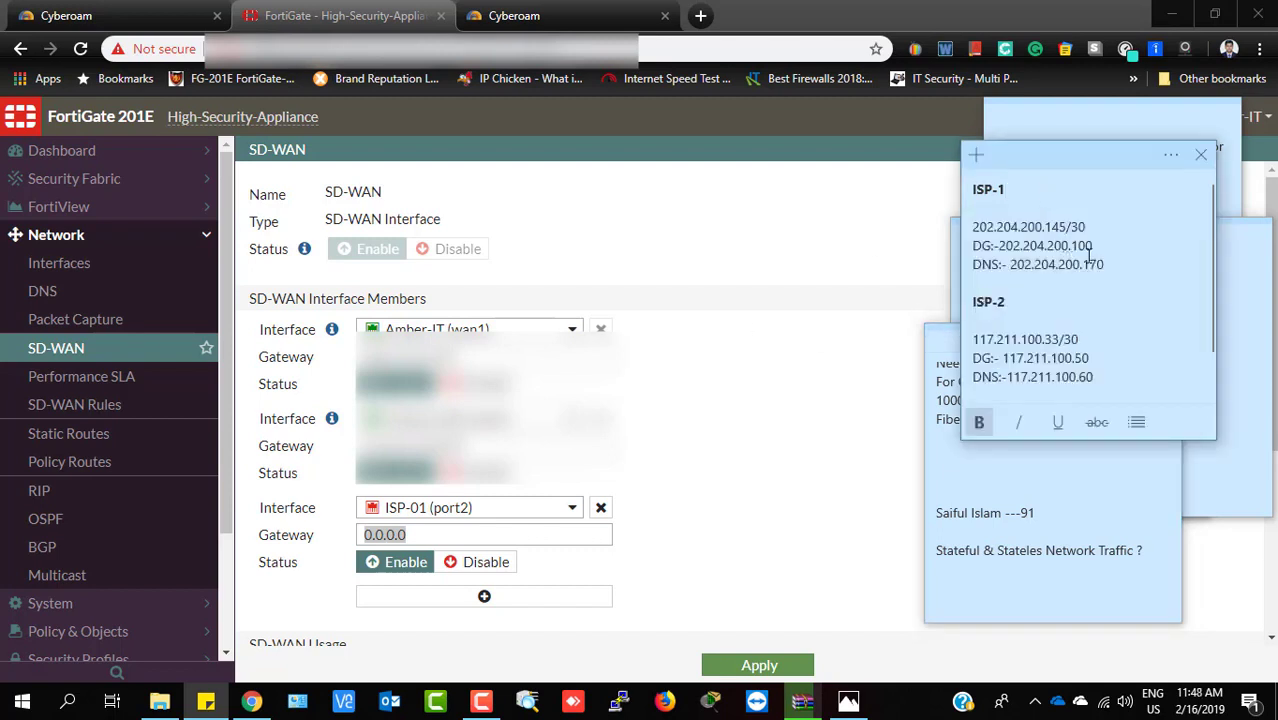
pyautogui.moveTo(1100, 250); pyautogui.dragTo(999, 243)
pyautogui.hotkey('ctrl', 'c')
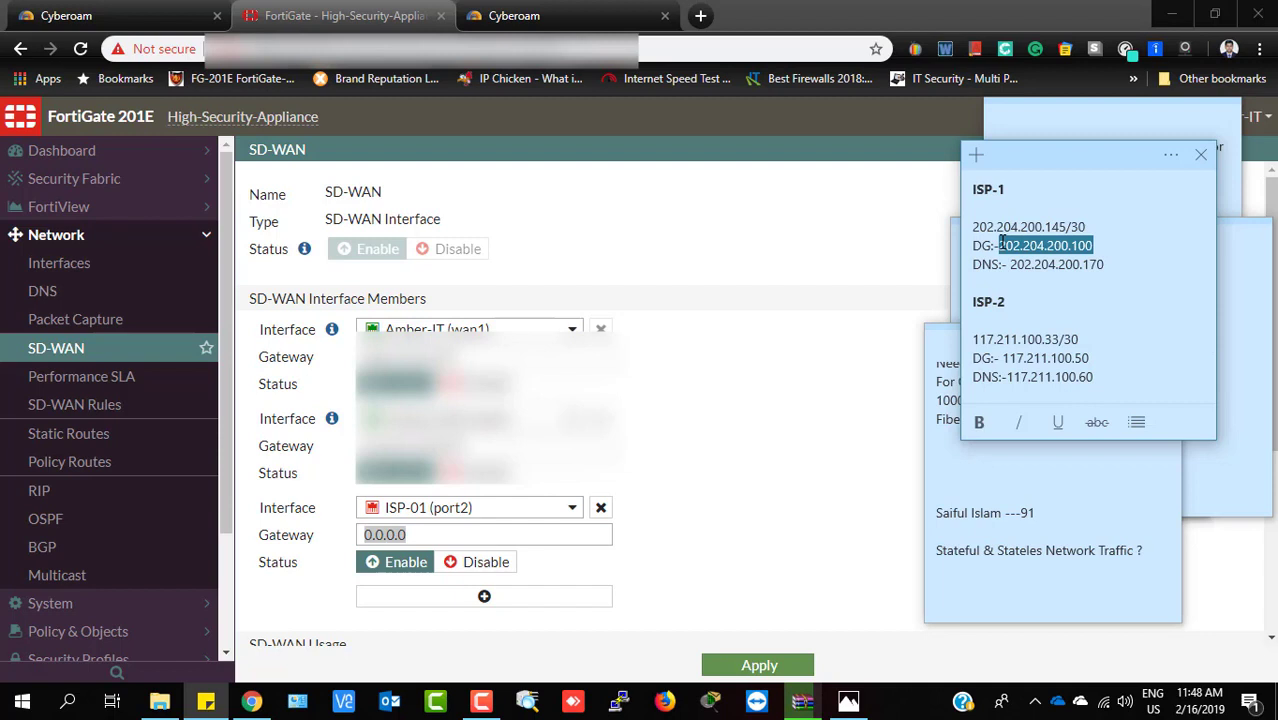
pyautogui.click(422, 535)
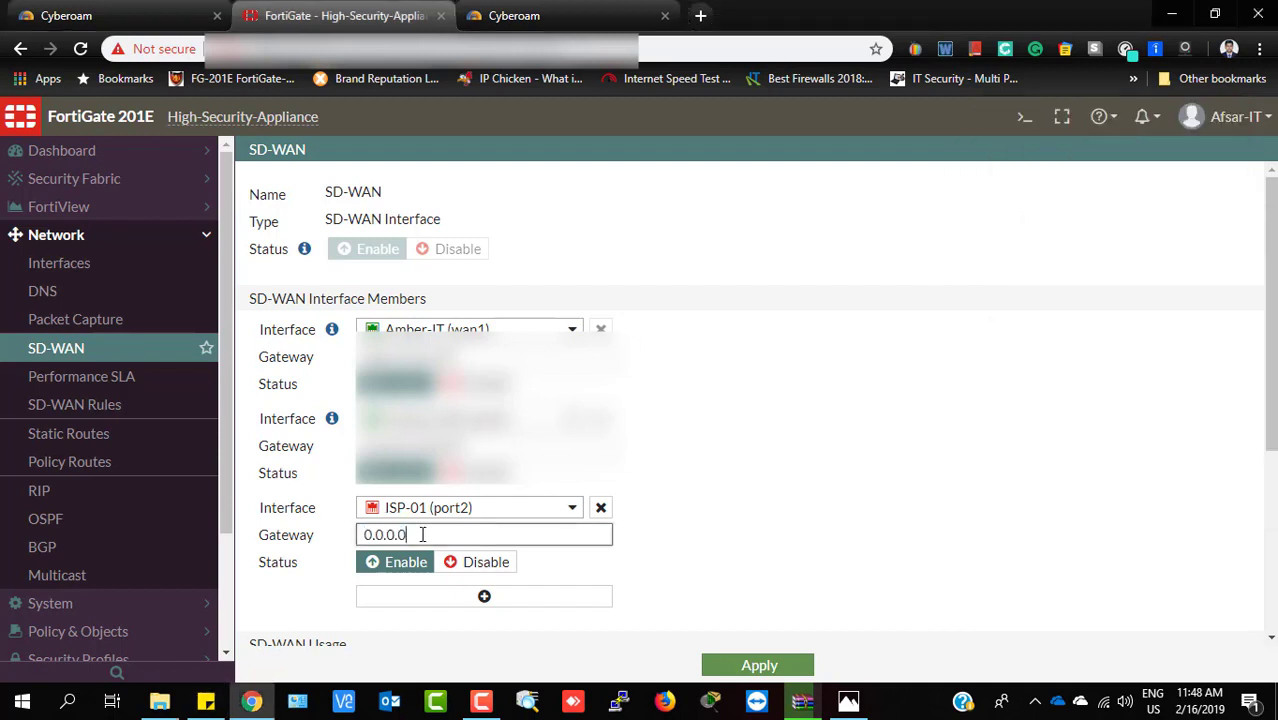
pyautogui.moveTo(422, 535); pyautogui.dragTo(305, 530)
pyautogui.hotkey('ctrl', 'v')
pyautogui.scroll(-1, 662, 576)
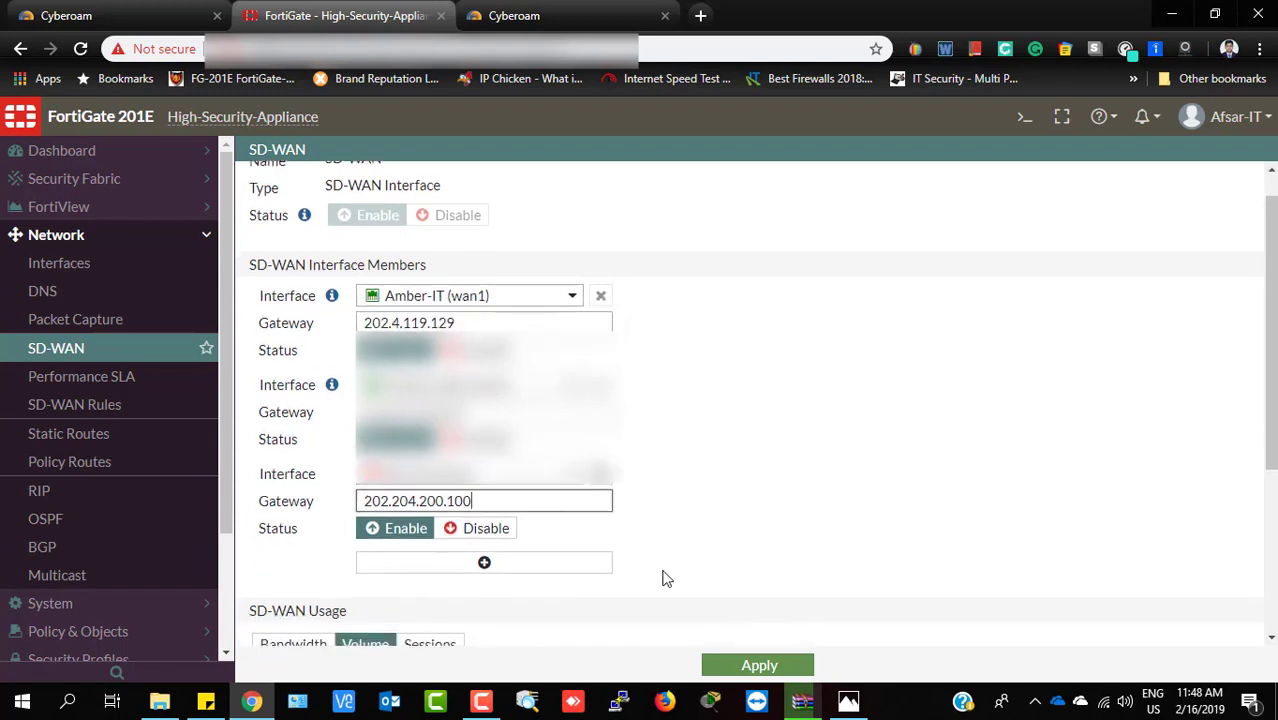
# Add a fourth SD-WAN member using interface ISP-02 (port3)
pyautogui.click(486, 566)
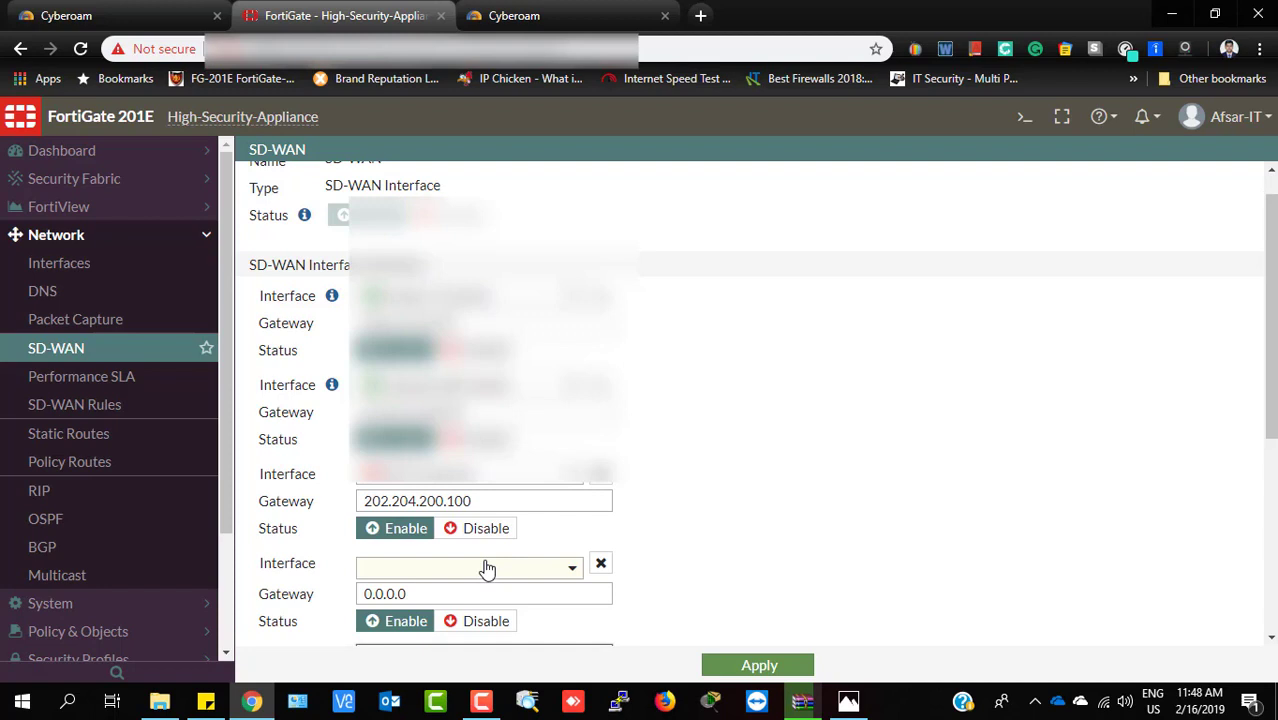
pyautogui.scroll(-1, 513, 568)
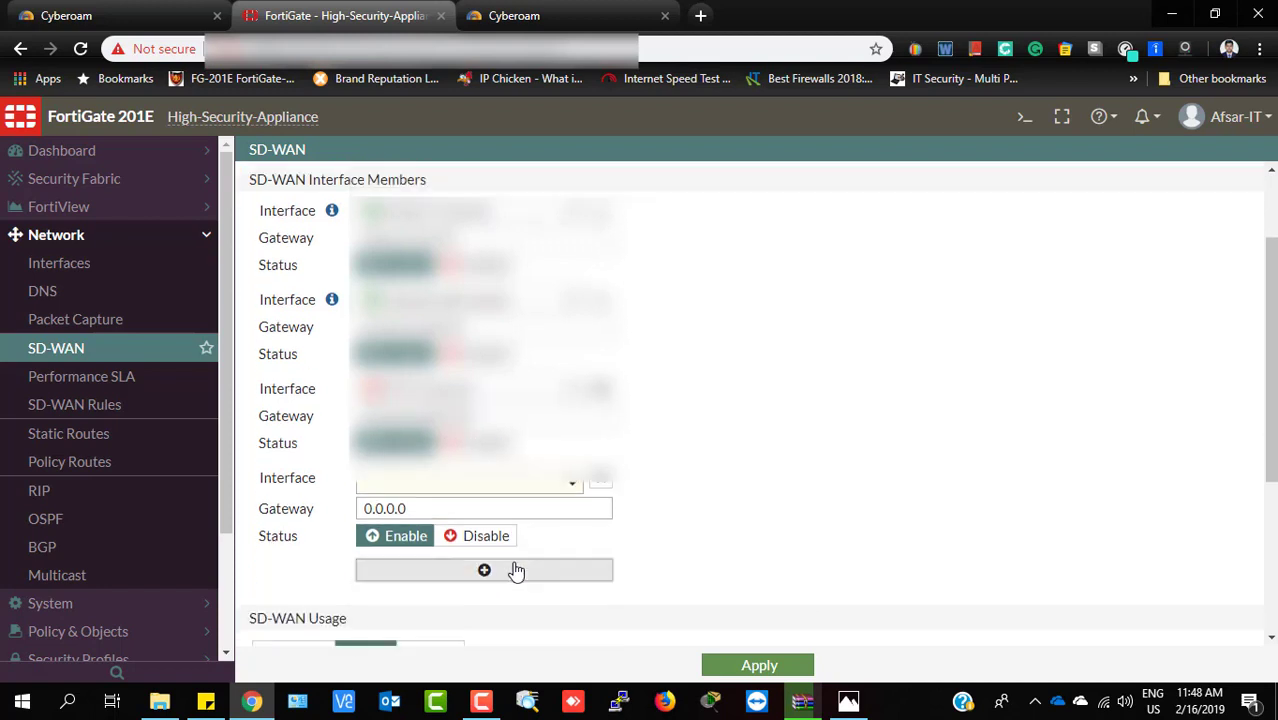
pyautogui.click(567, 487)
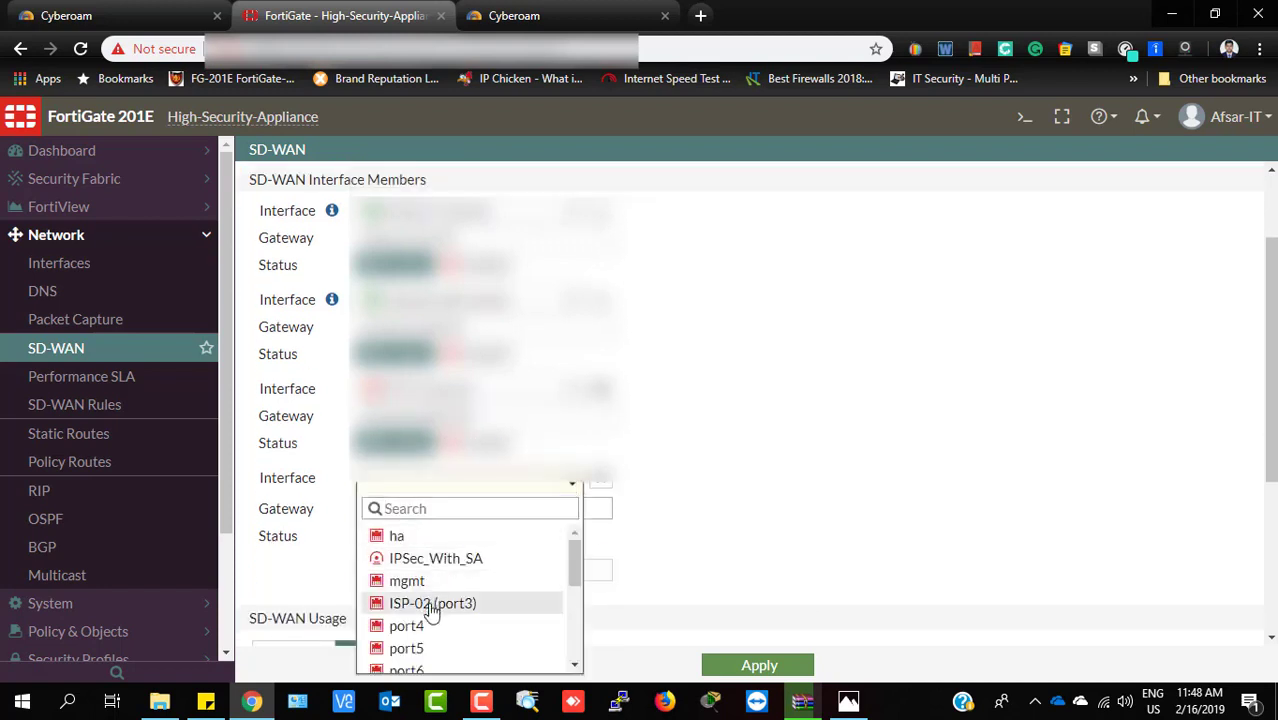
pyautogui.click(432, 606)
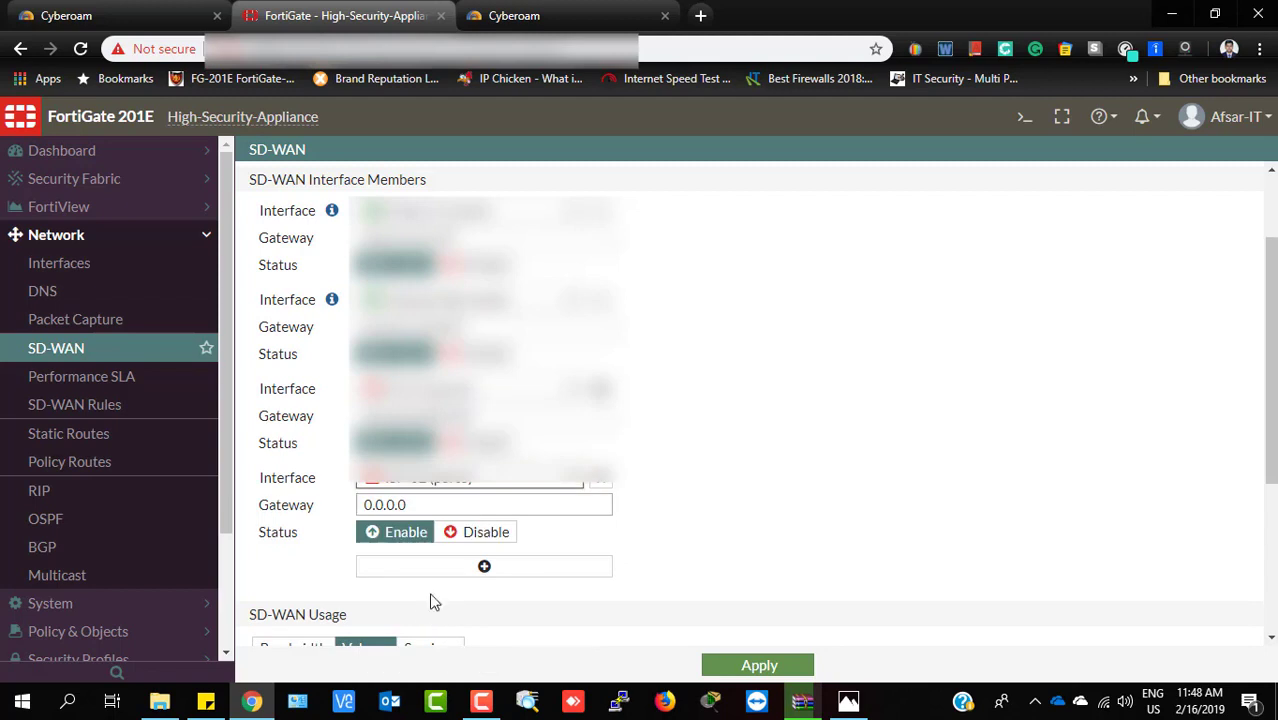
# Paste the ISP-2 gateway 117.211.100.50 from the sticky note into the ISP-02 member's gateway
pyautogui.click(205, 701)
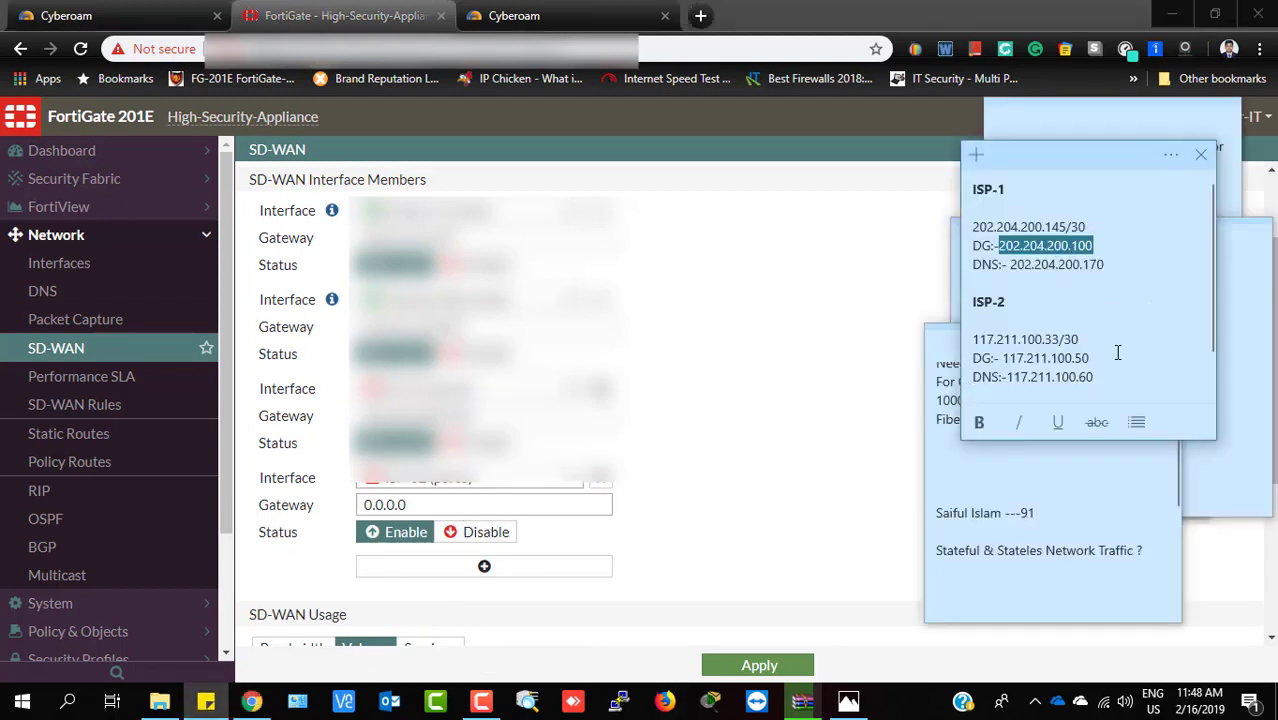
pyautogui.moveTo(1093, 358); pyautogui.dragTo(1003, 359)
pyautogui.hotkey('ctrl', 'c')
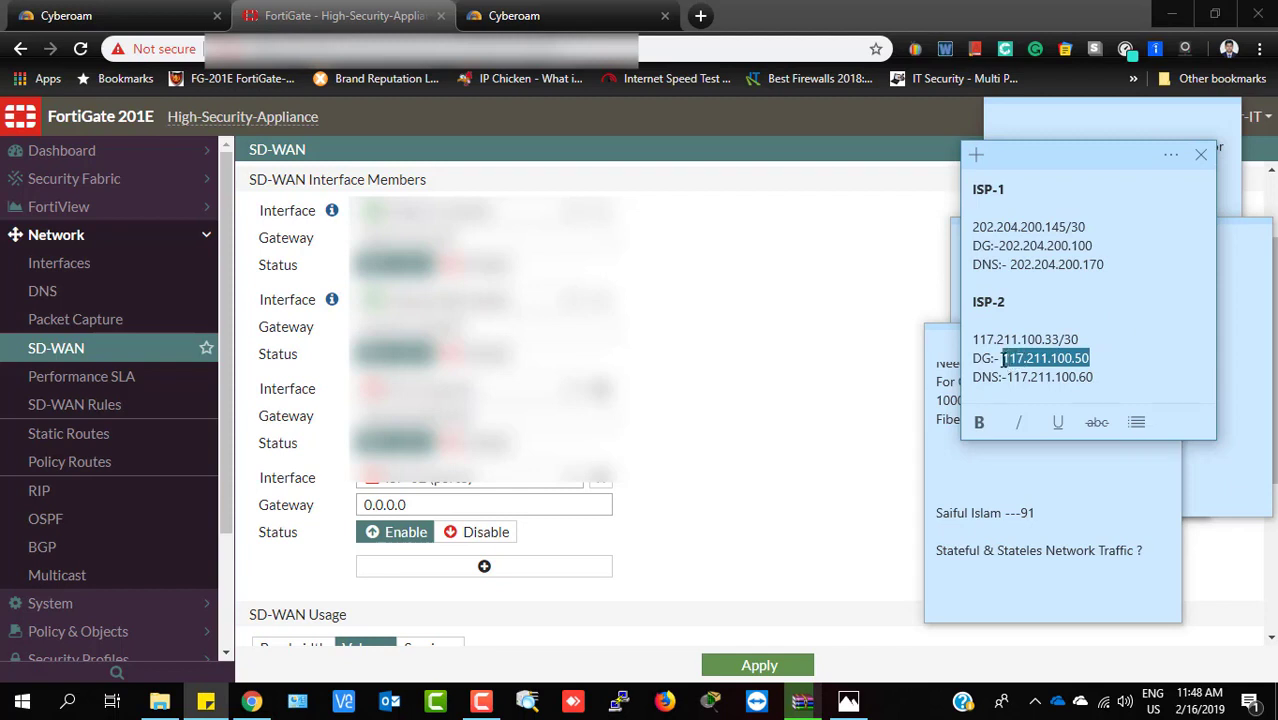
pyautogui.click(485, 505)
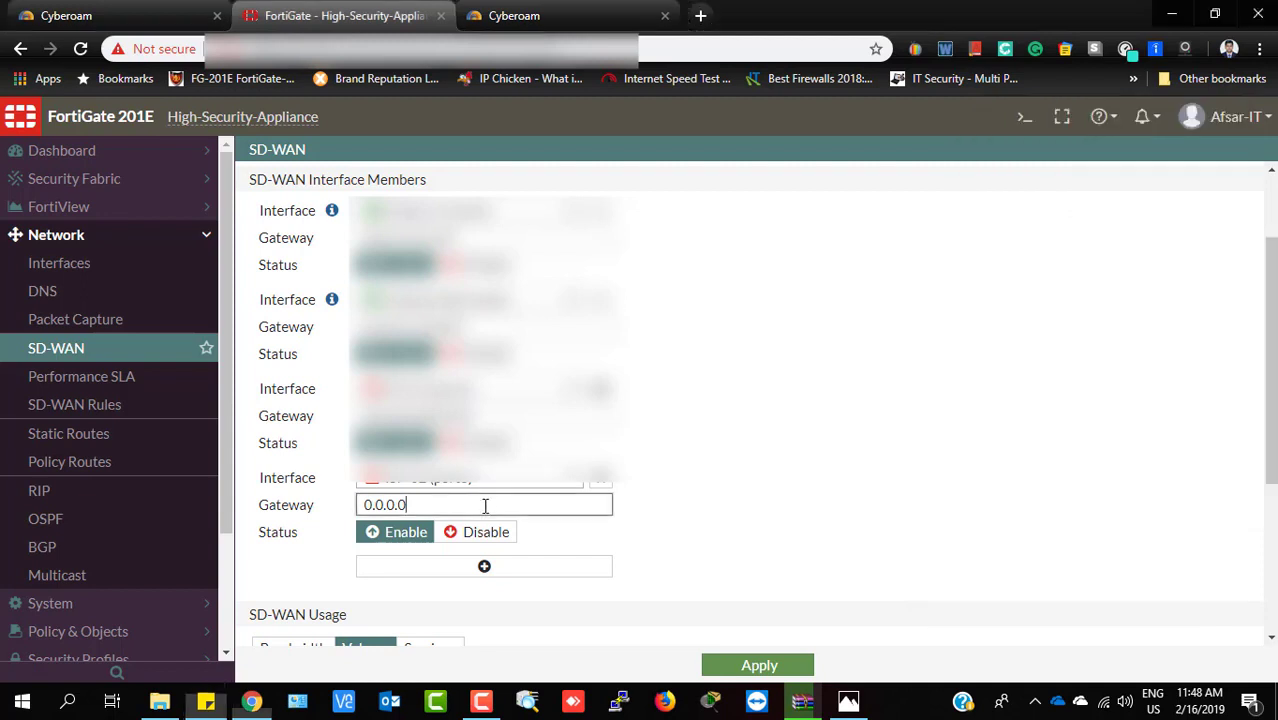
pyautogui.moveTo(485, 505); pyautogui.dragTo(248, 533)
pyautogui.hotkey('ctrl', 'v')
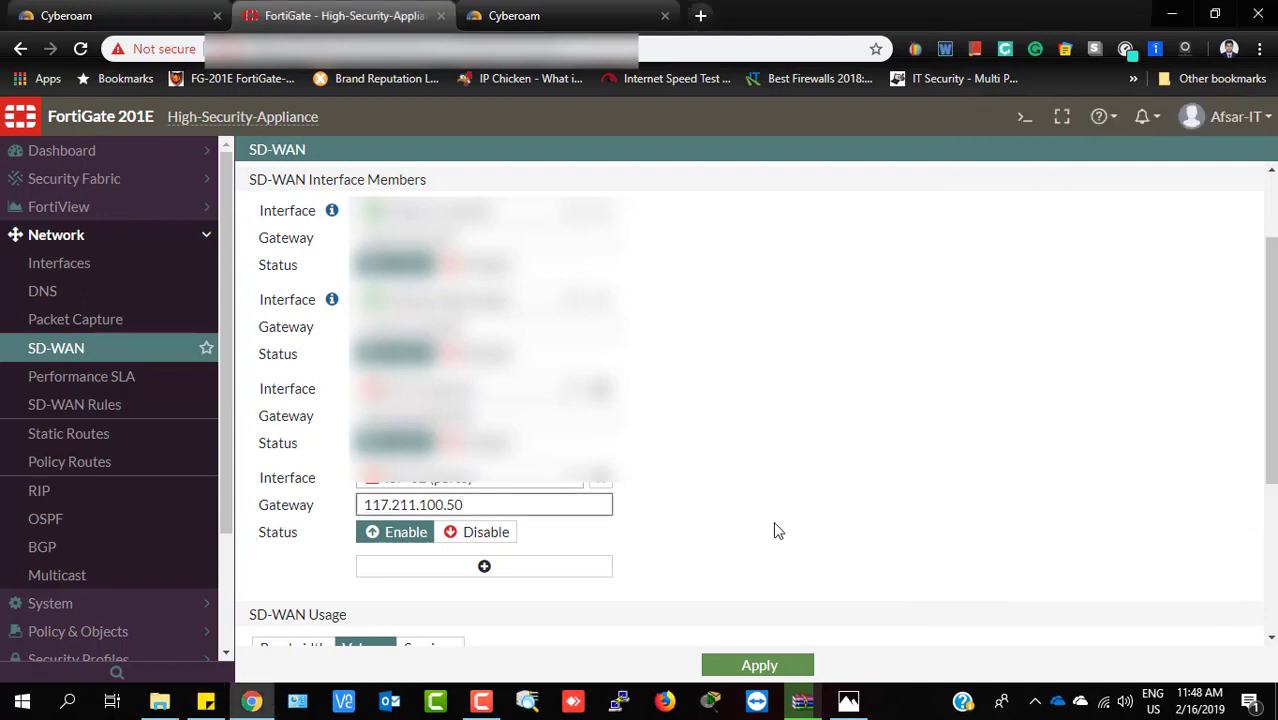
pyautogui.scroll(-2, 773, 521)
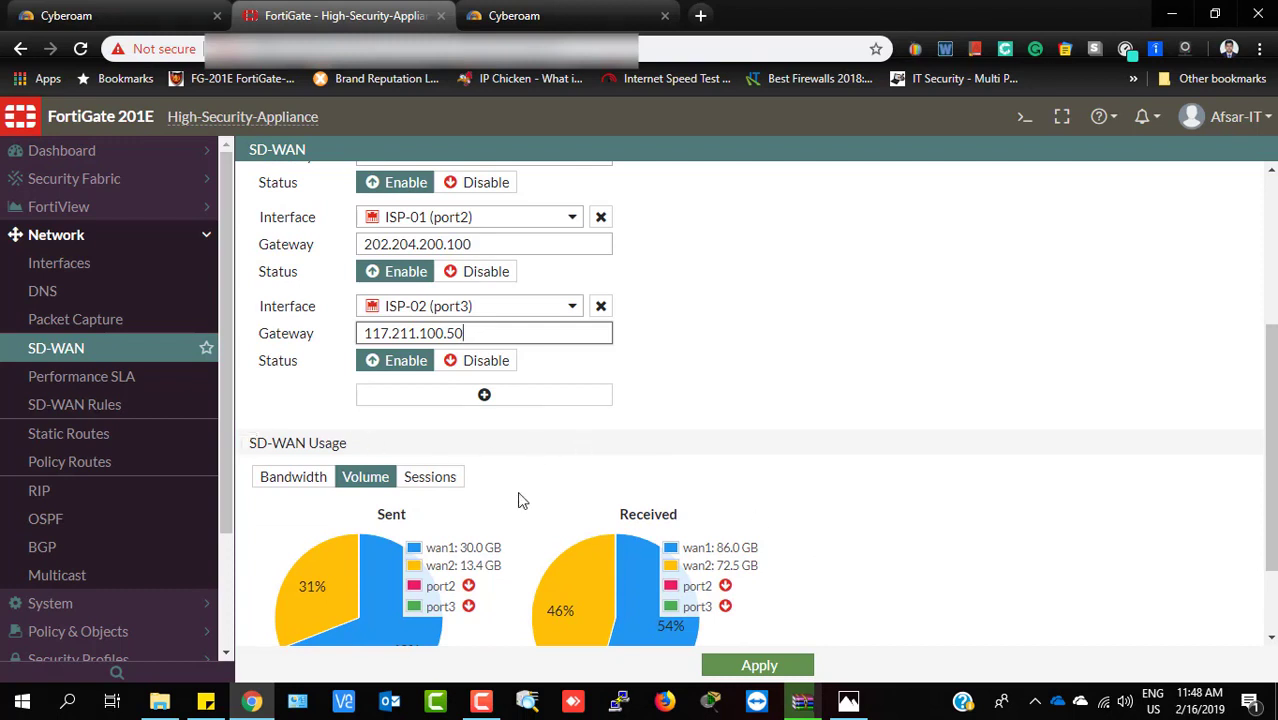
pyautogui.scroll(-1, 520, 500)
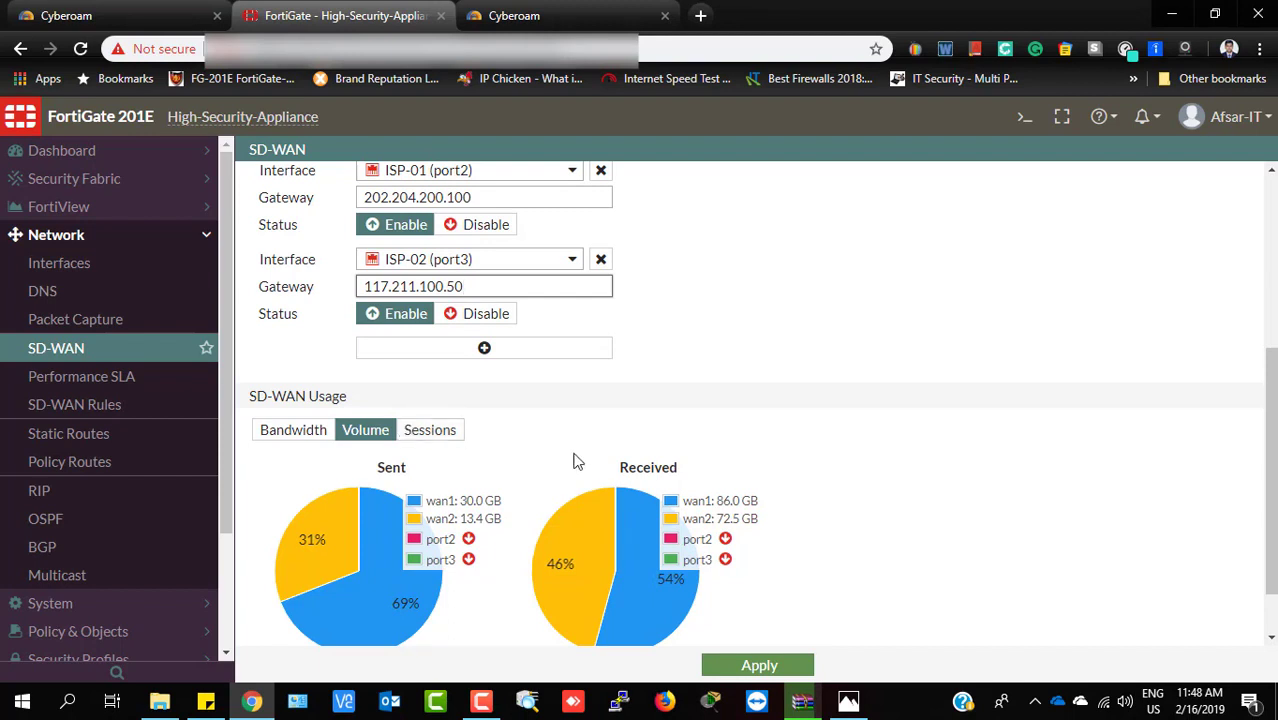
pyautogui.scroll(-1, 575, 460)
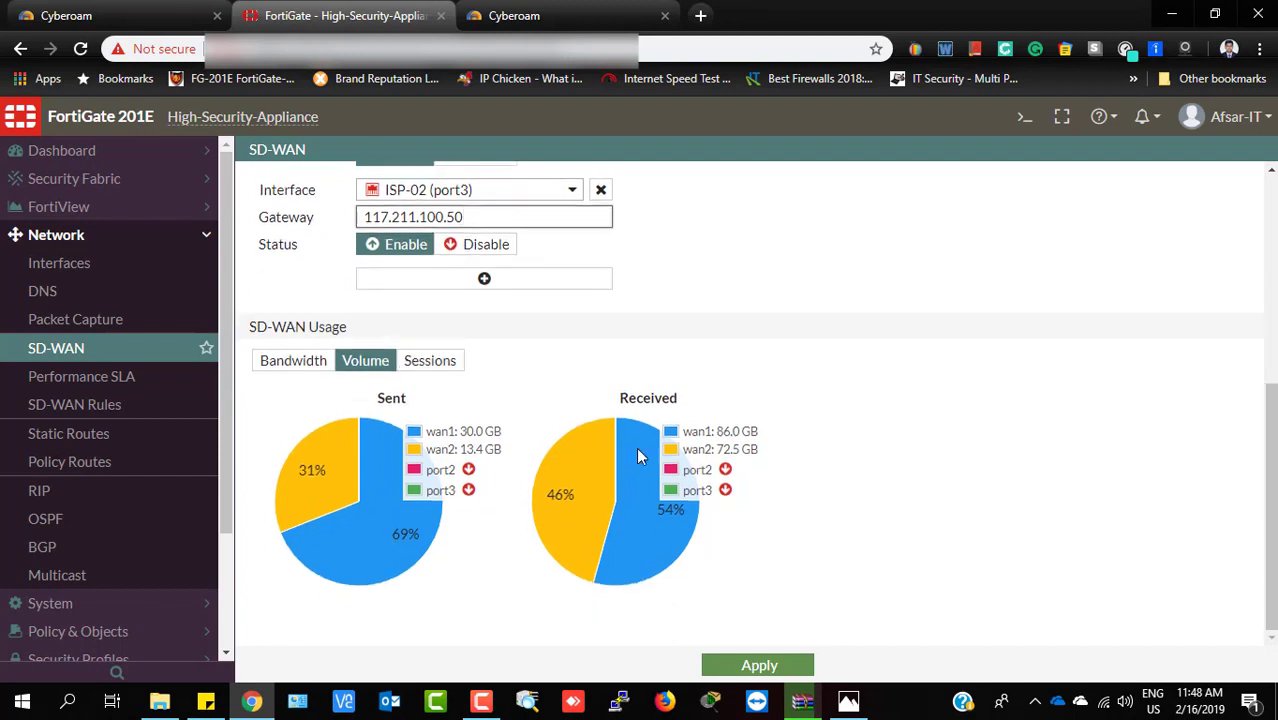
pyautogui.scroll(2, 662, 545)
pyautogui.scroll(3, 665, 548)
pyautogui.scroll(-4, 665, 548)
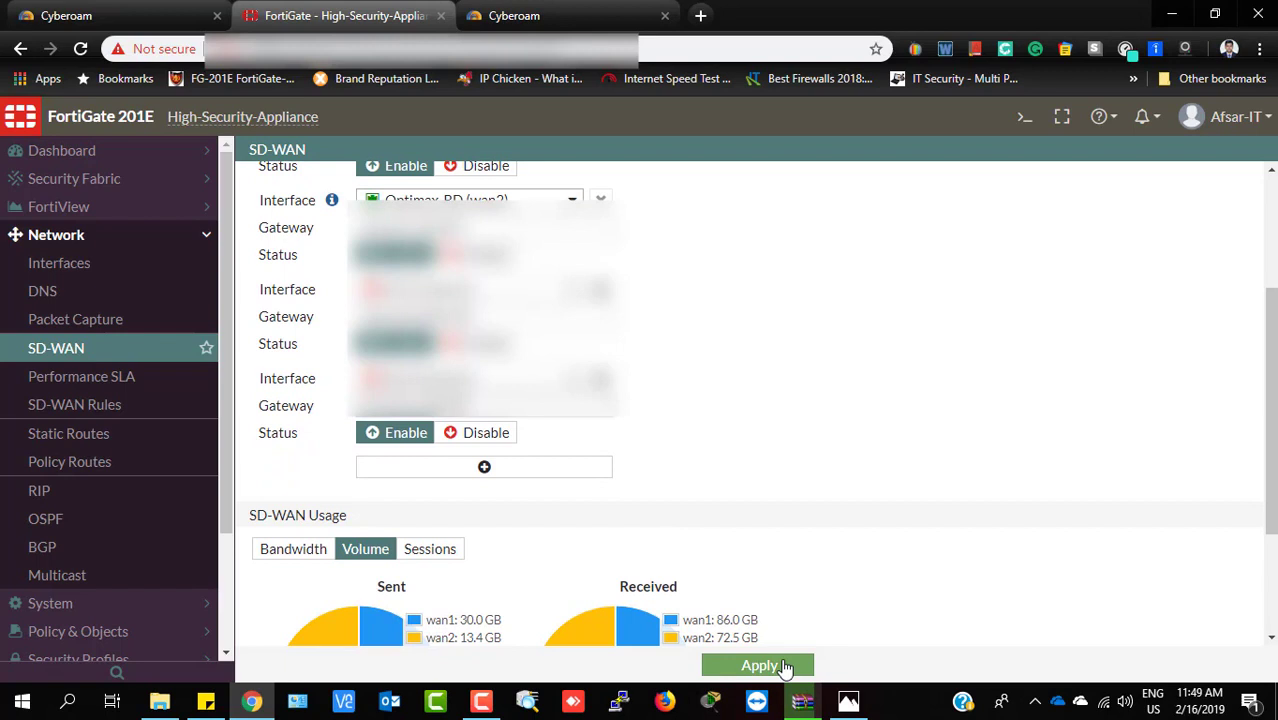
# Apply the new SD-WAN members and confirm port2 and port3 appear in the usage charts
pyautogui.click(760, 666)
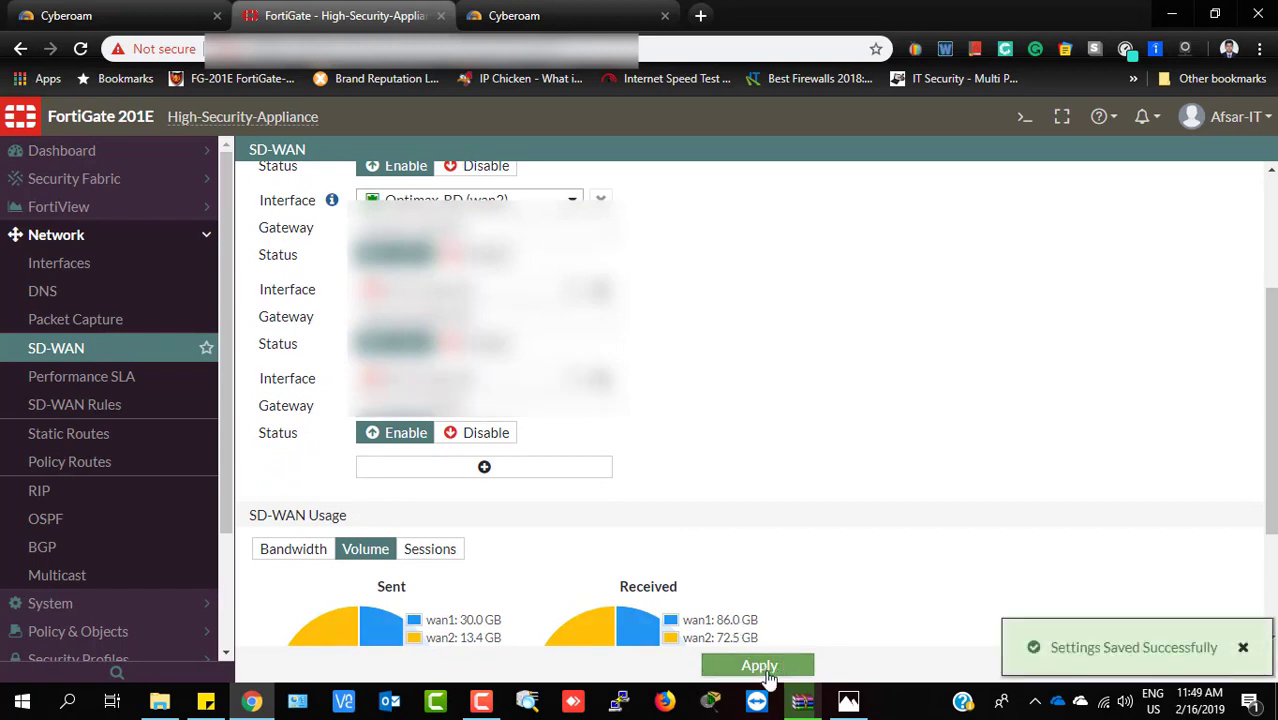
pyautogui.scroll(3, 759, 424)
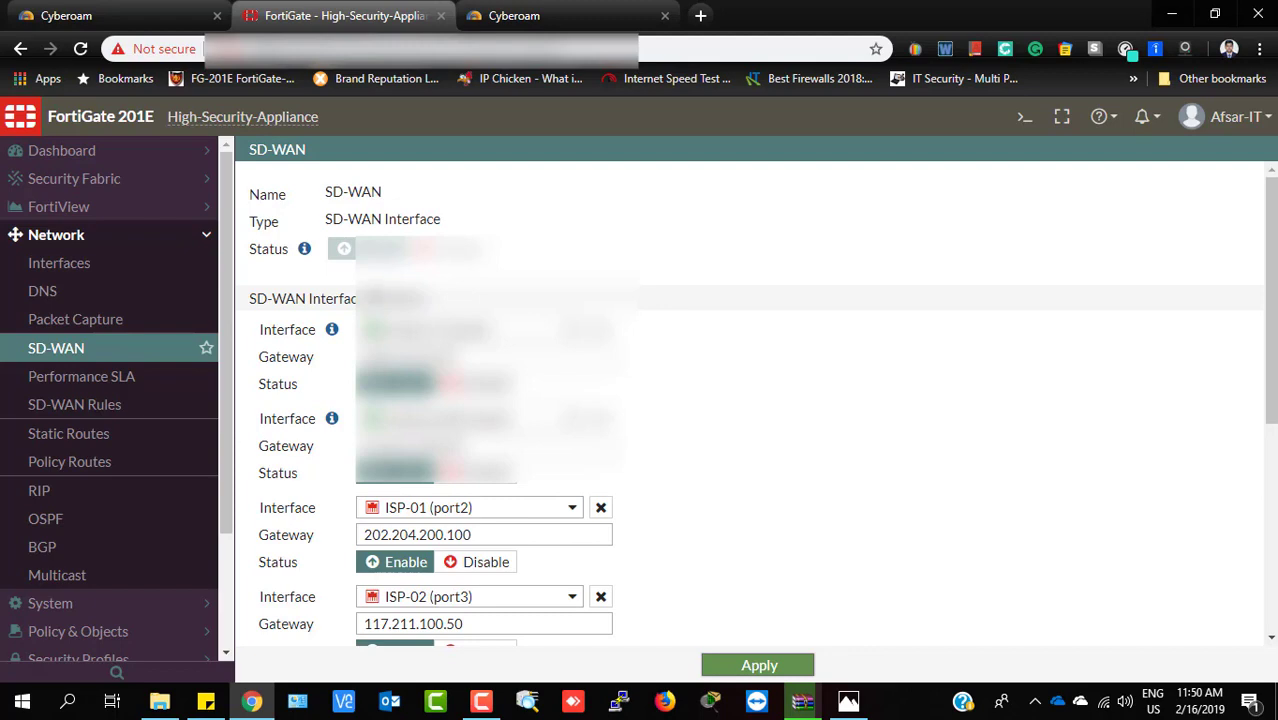
pyautogui.scroll(-3, 563, 400)
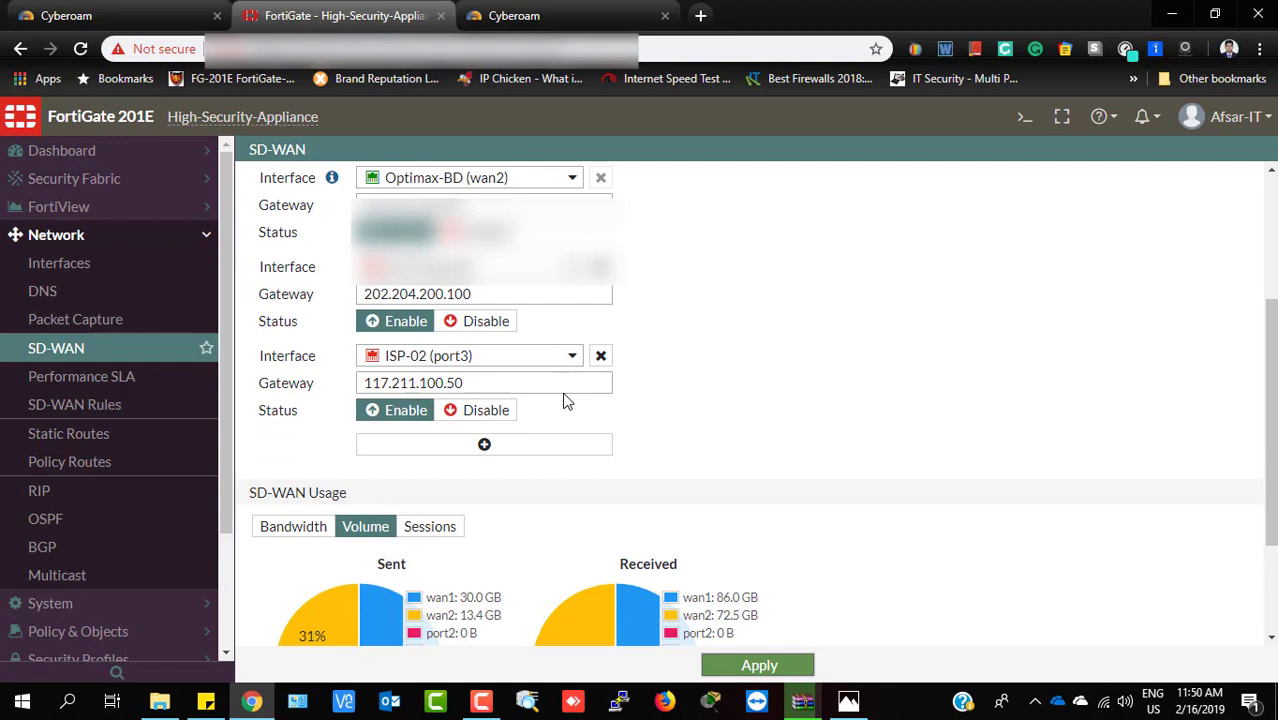
pyautogui.scroll(-2, 563, 400)
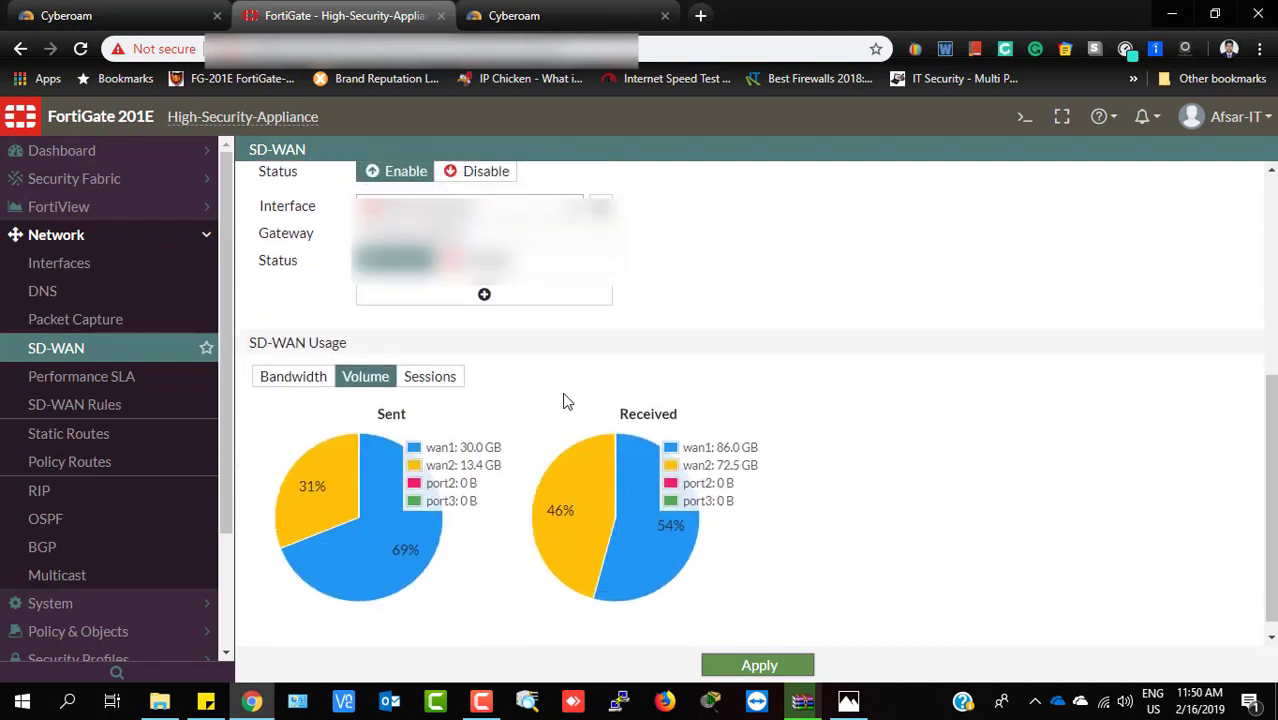
# Go to Network > Static Routes and select the 0.0.0.0/0 SD-WAN default route
pyautogui.click(93, 437)
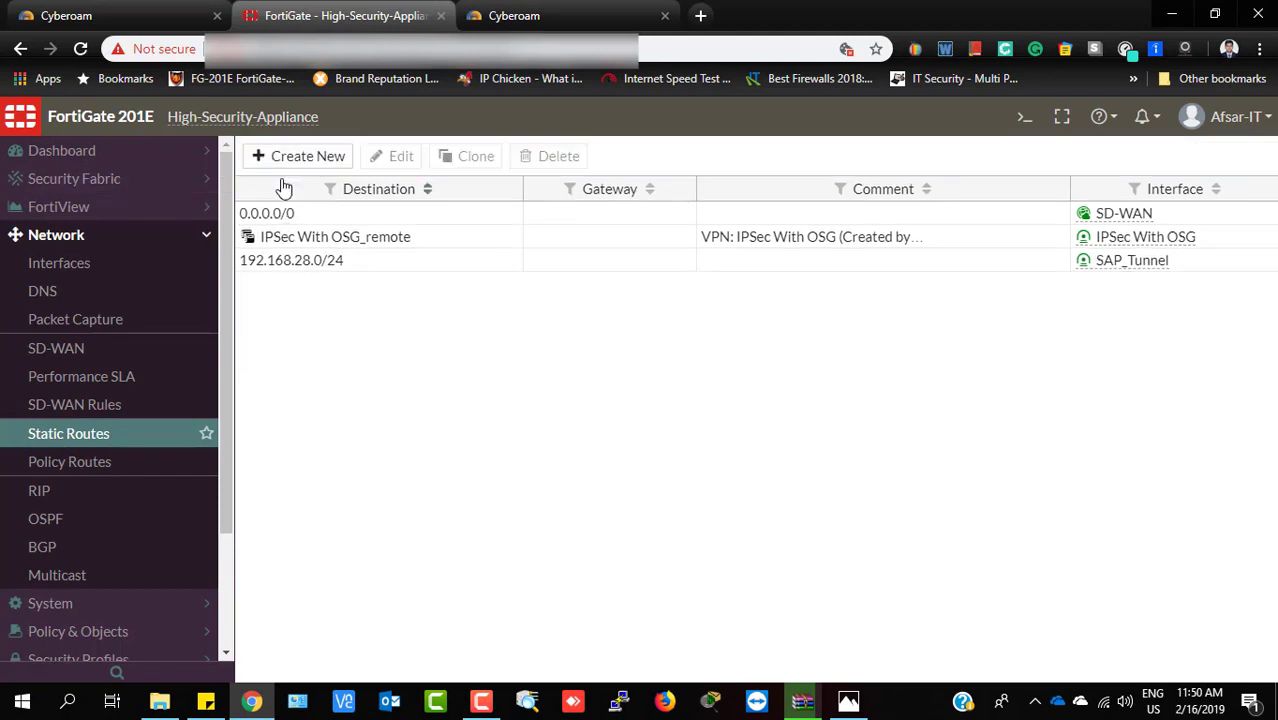
pyautogui.click(340, 216)
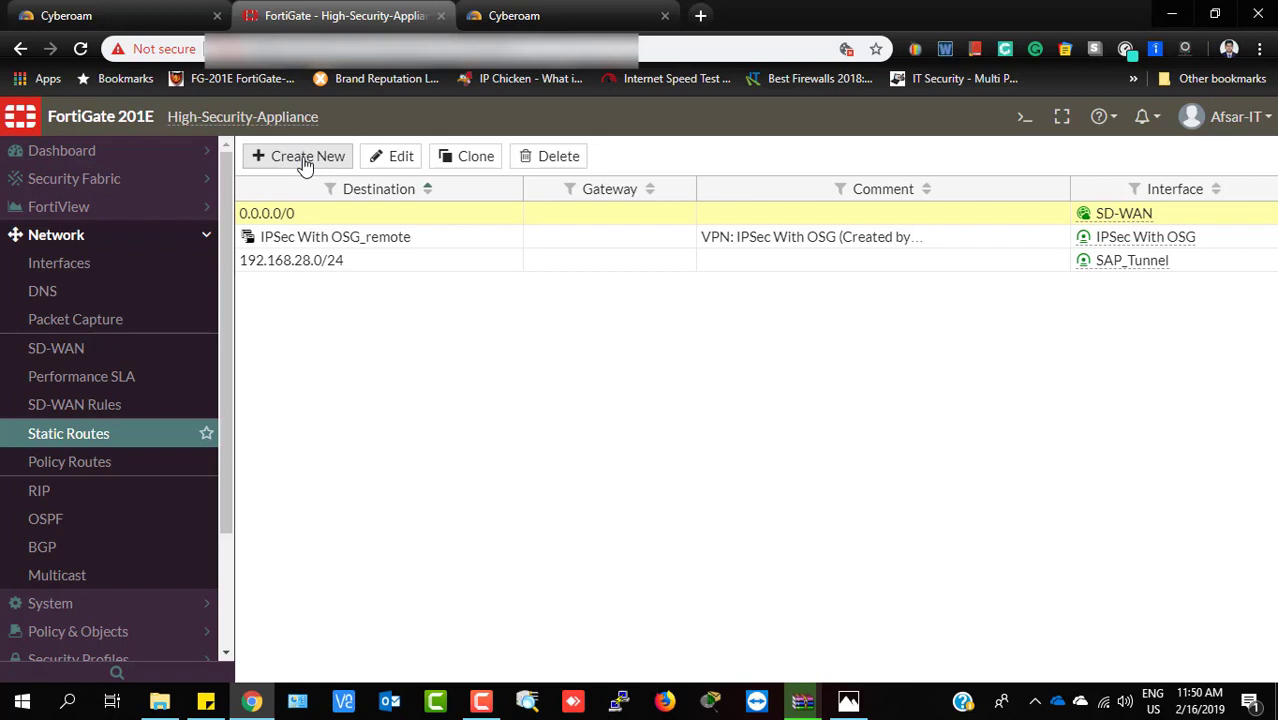
pyautogui.doubleClick(306, 218)
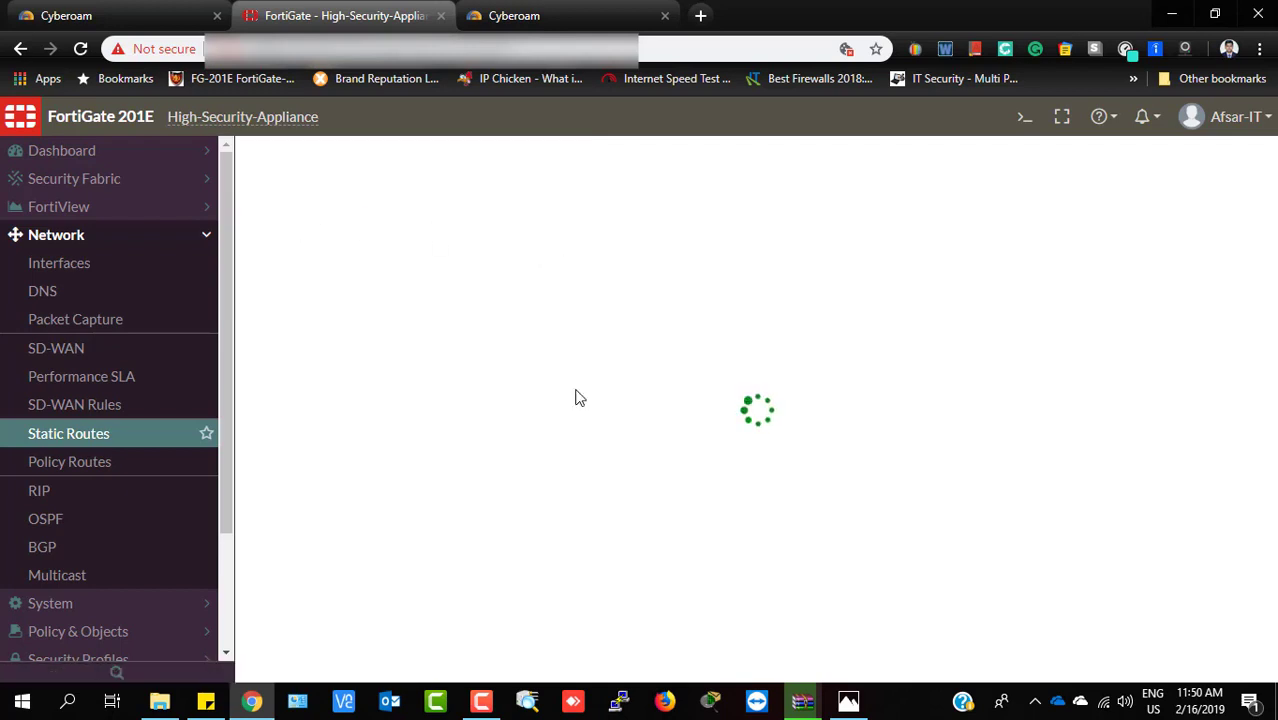
pyautogui.click(481, 702)
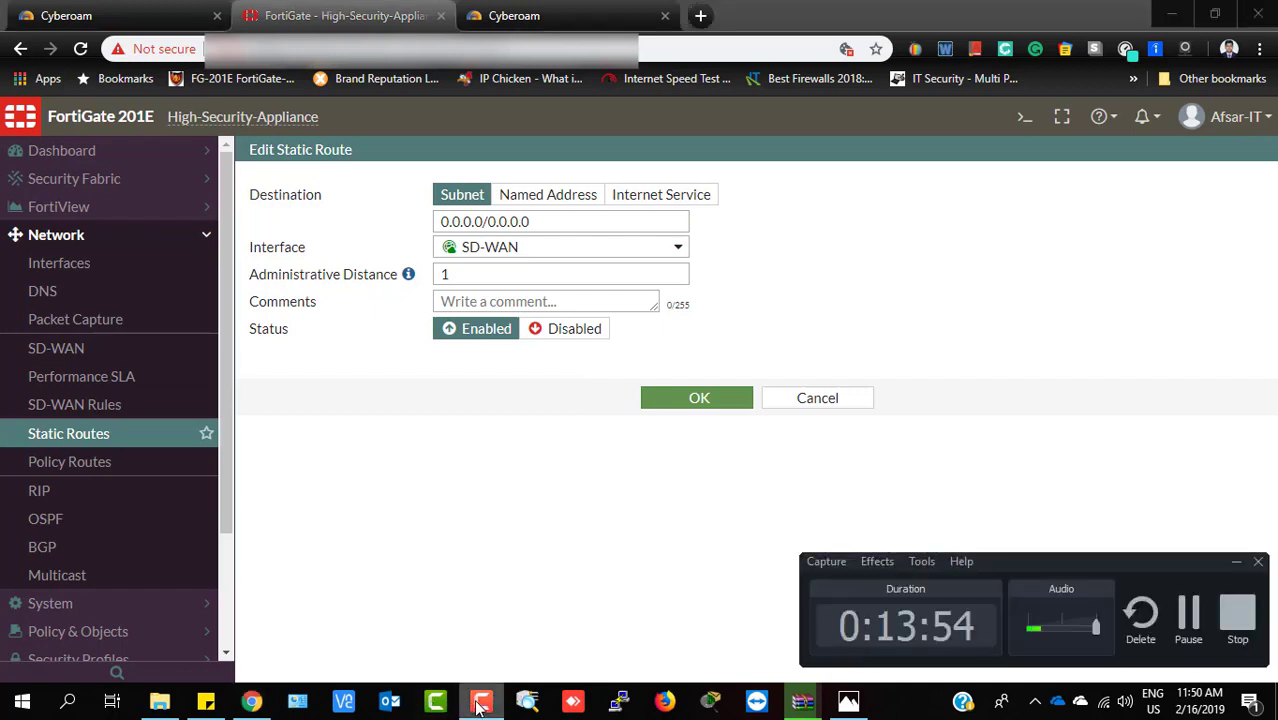
pyautogui.click(1183, 621)
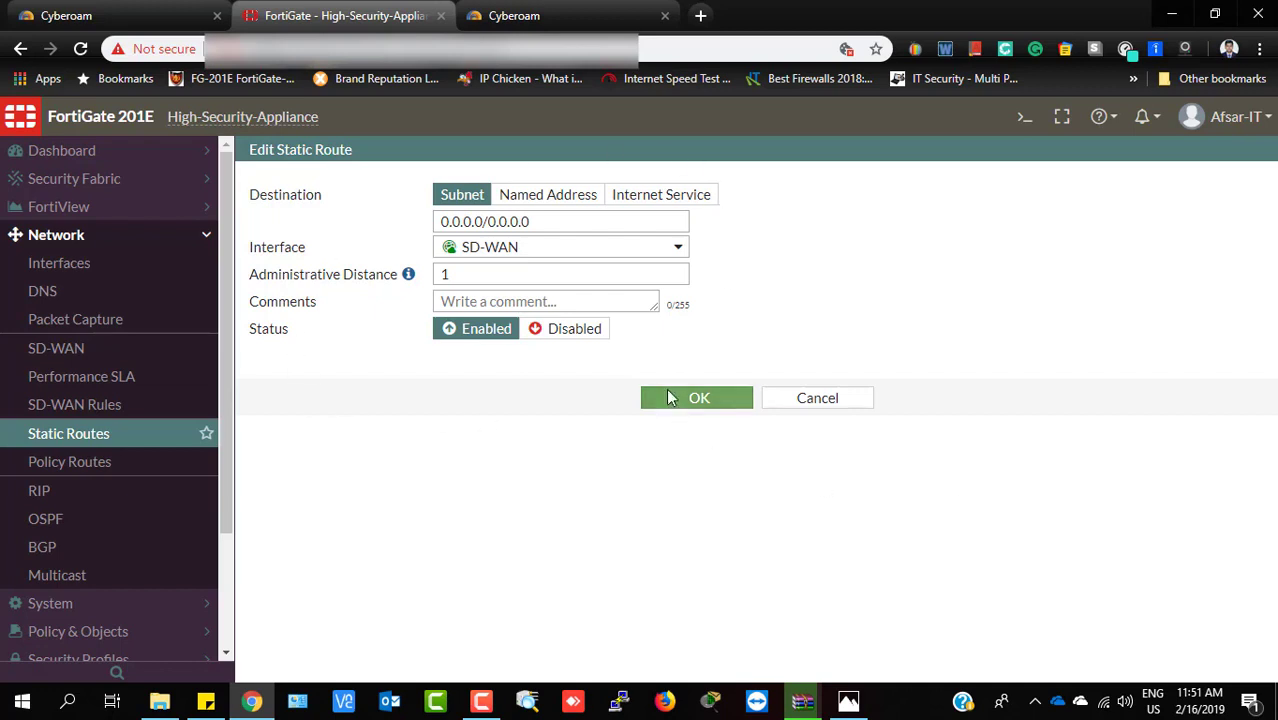
pyautogui.moveTo(559, 222); pyautogui.dragTo(355, 230)
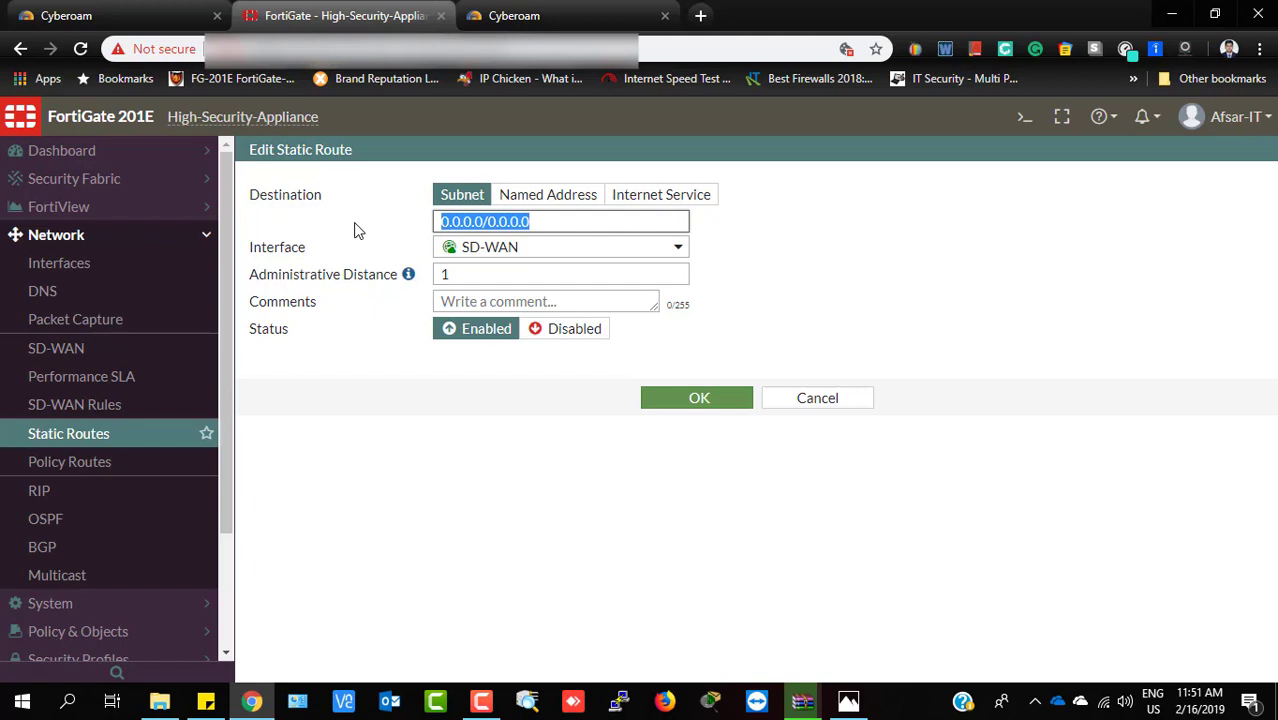
pyautogui.click(810, 248)
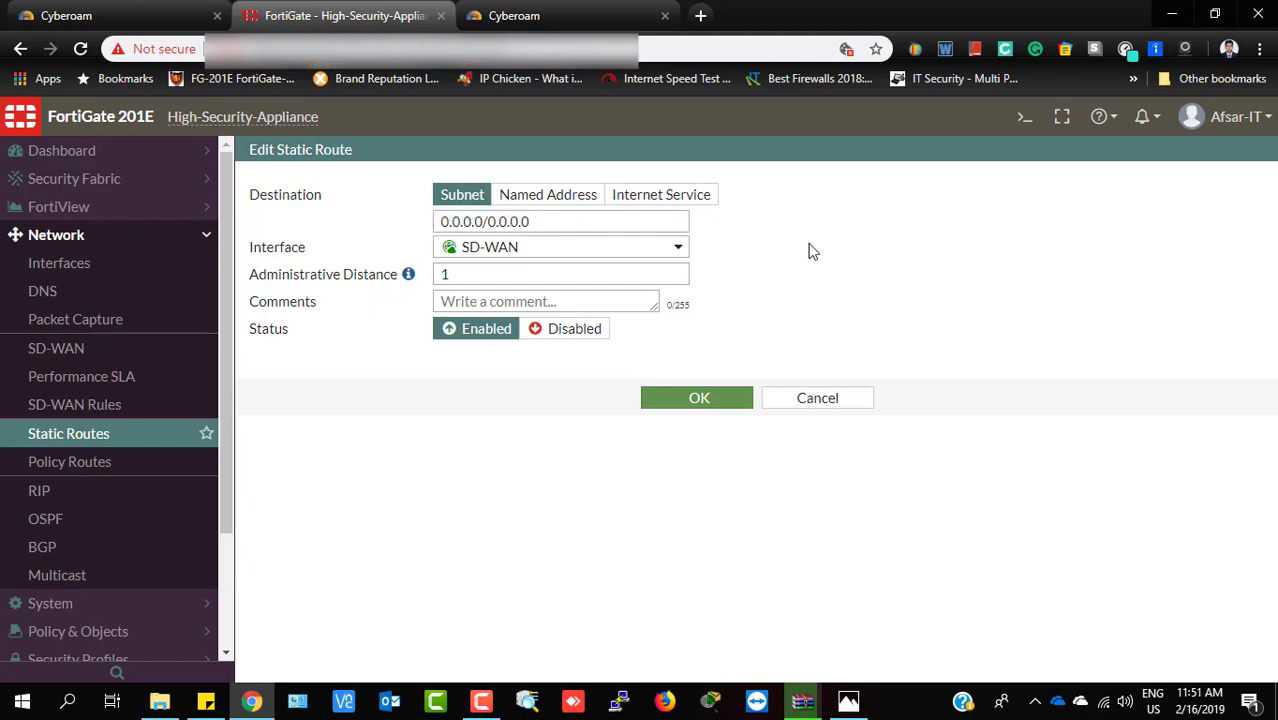
pyautogui.click(681, 249)
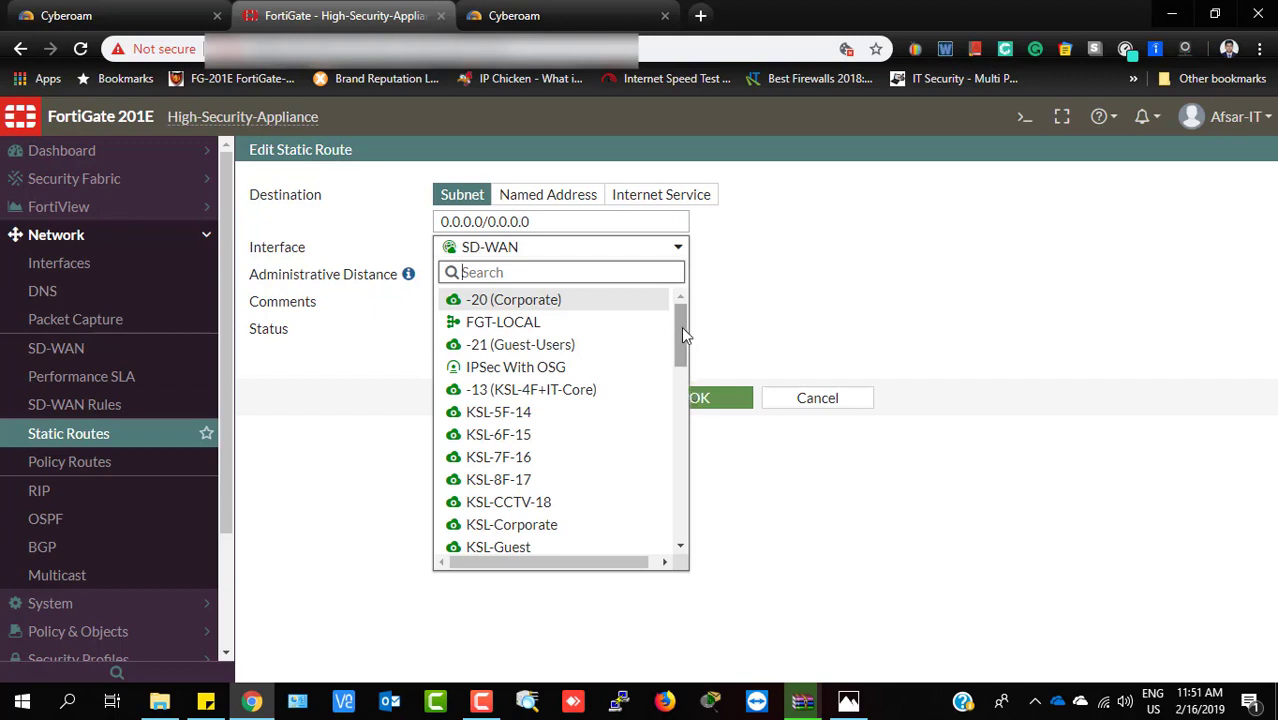
pyautogui.moveTo(681, 326); pyautogui.dragTo(668, 402)
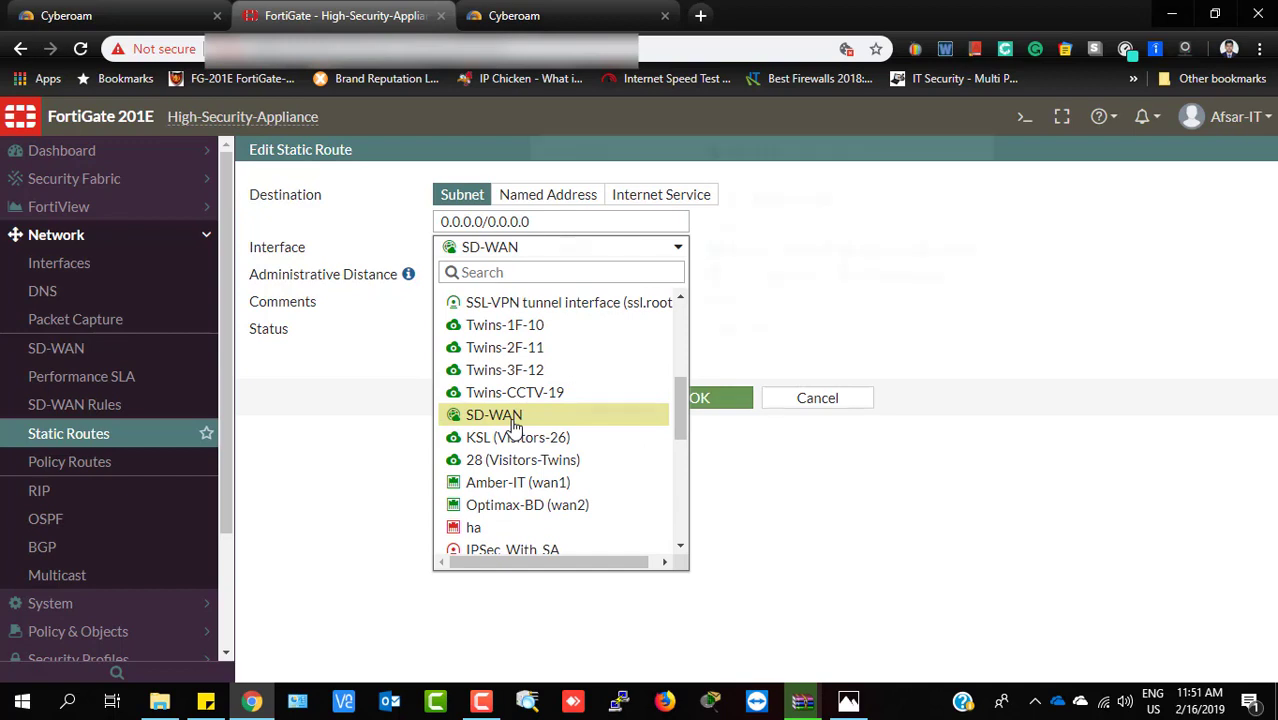
pyautogui.moveTo(514, 424)
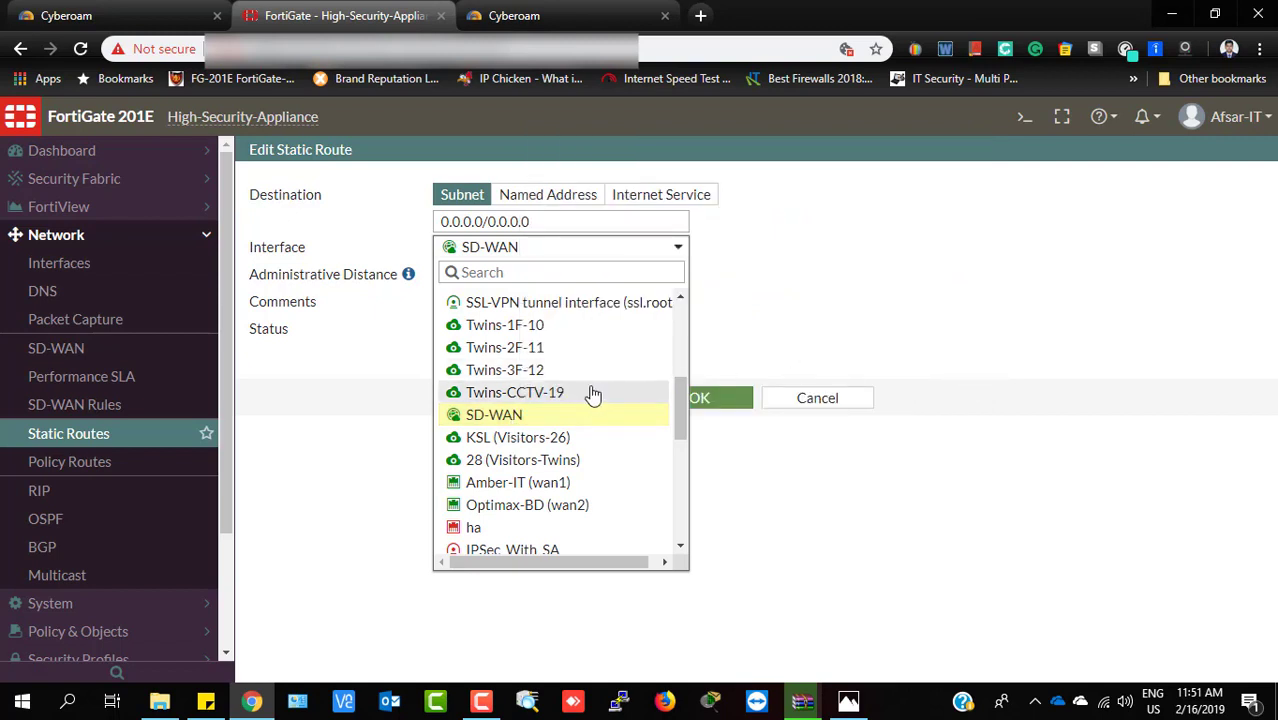
pyautogui.click(1085, 313)
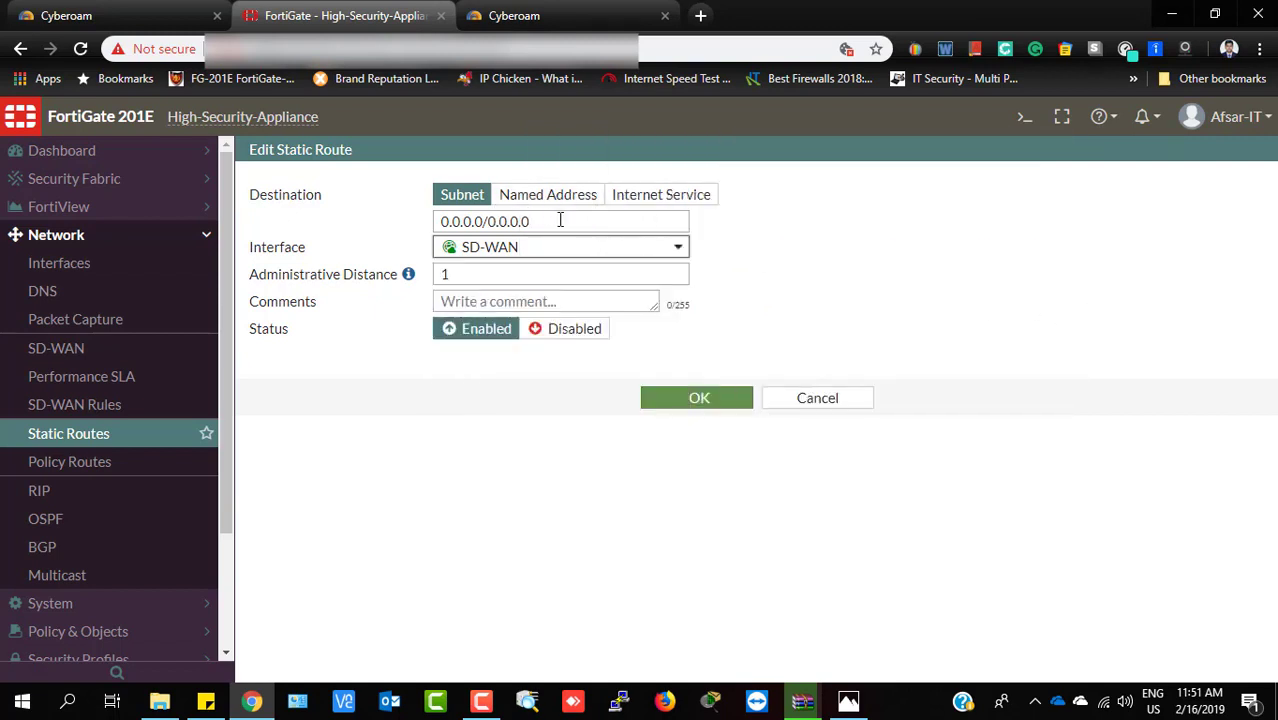
pyautogui.moveTo(559, 217); pyautogui.dragTo(357, 234)
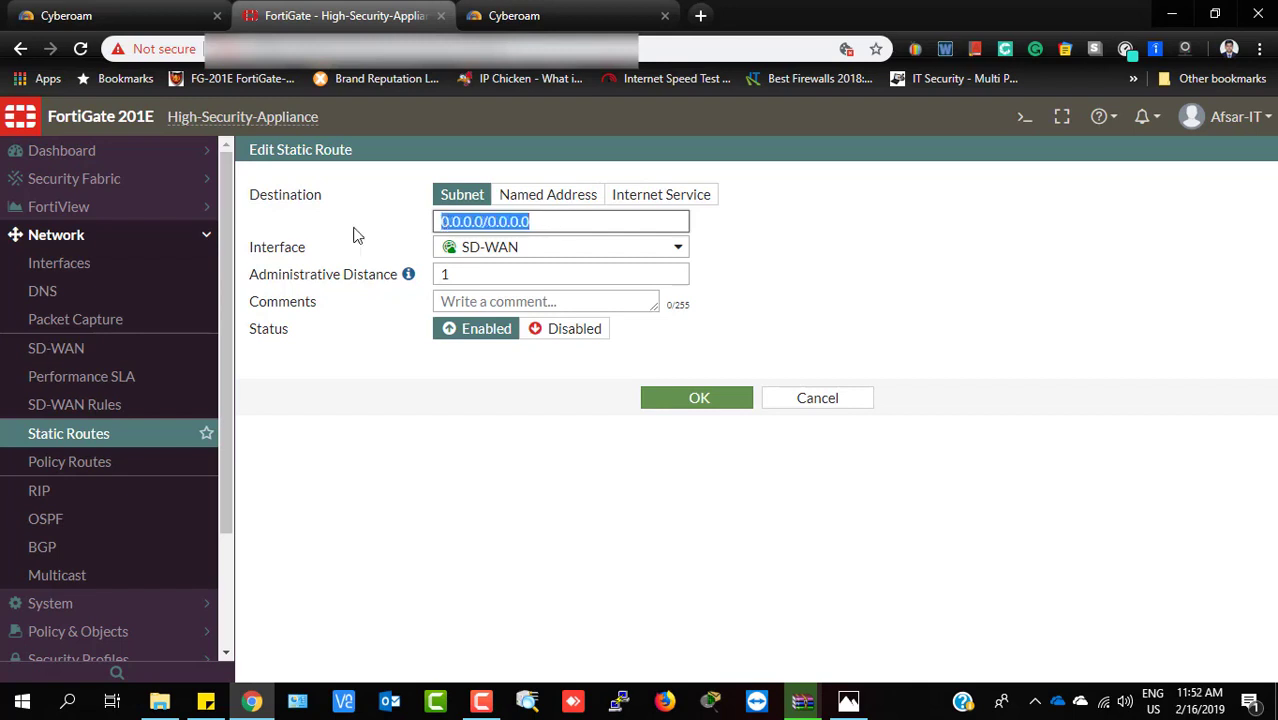
pyautogui.moveTo(572, 260)
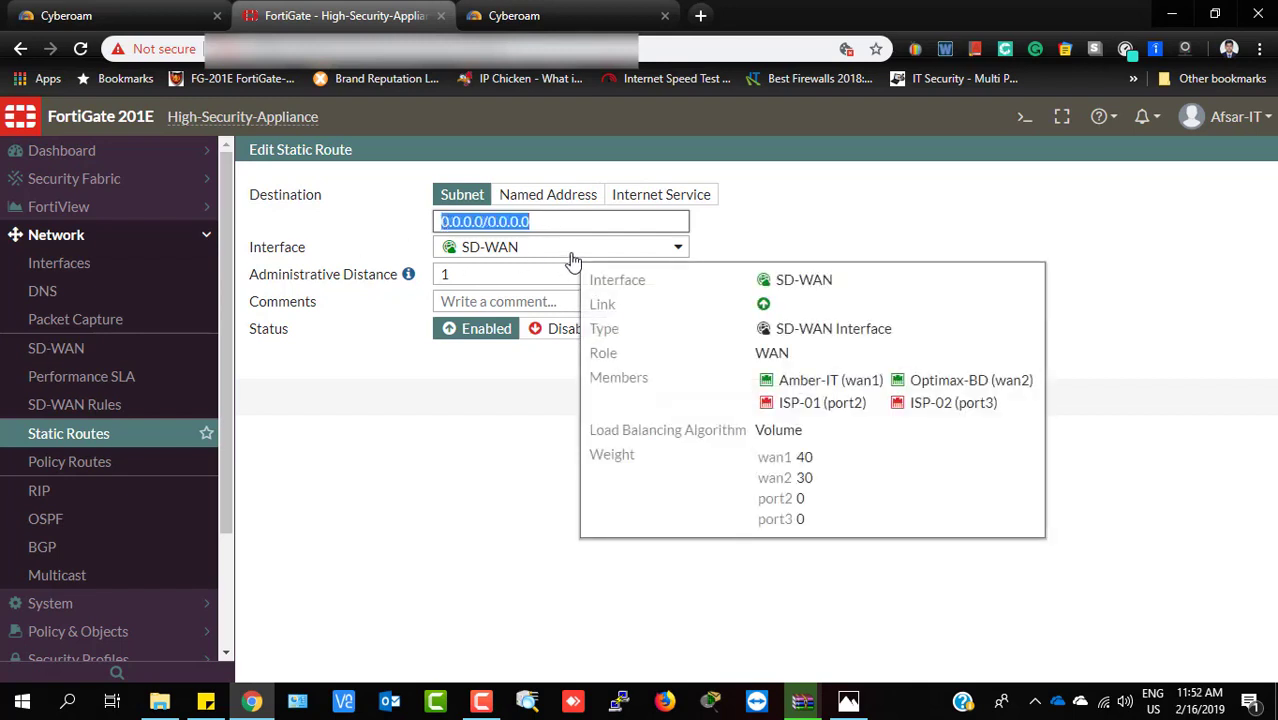
pyautogui.click(487, 279)
pyautogui.moveTo(487, 279); pyautogui.dragTo(337, 297)
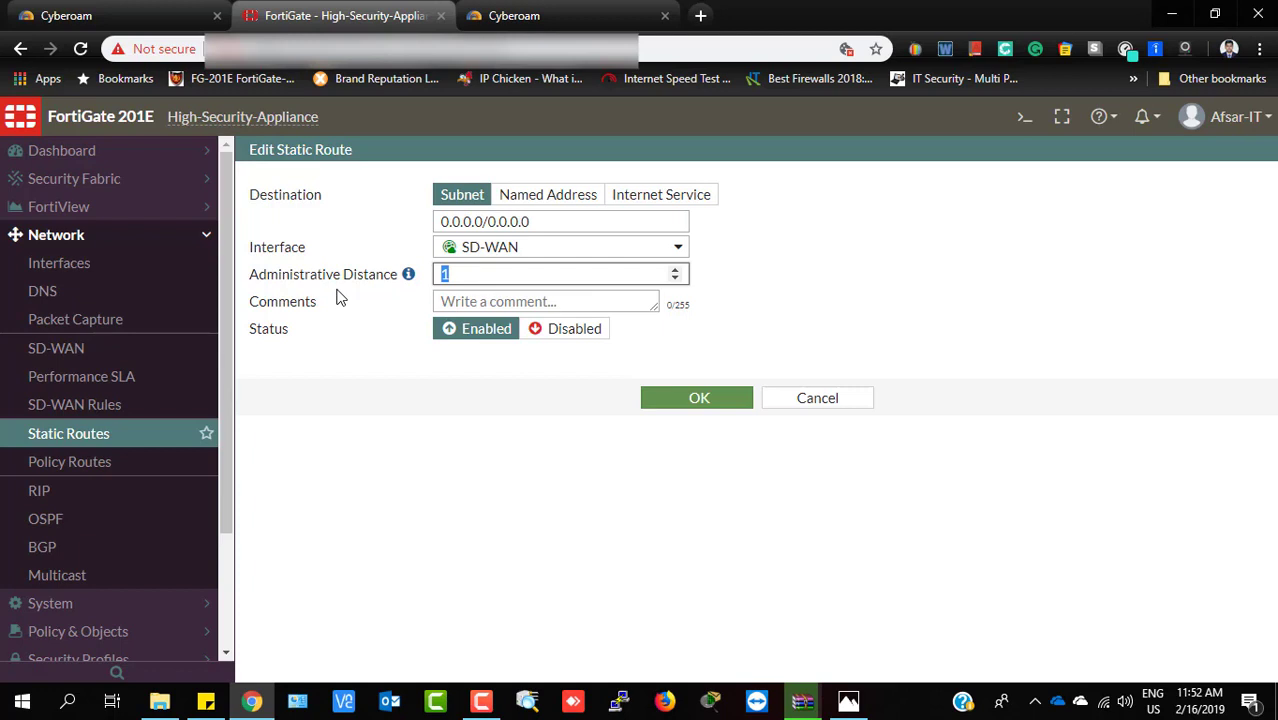
pyautogui.click(455, 280)
pyautogui.write('0')
pyautogui.press('BackSpace')
# Save the static route edit and go to Network > SD-WAN Rules
pyautogui.click(703, 399)
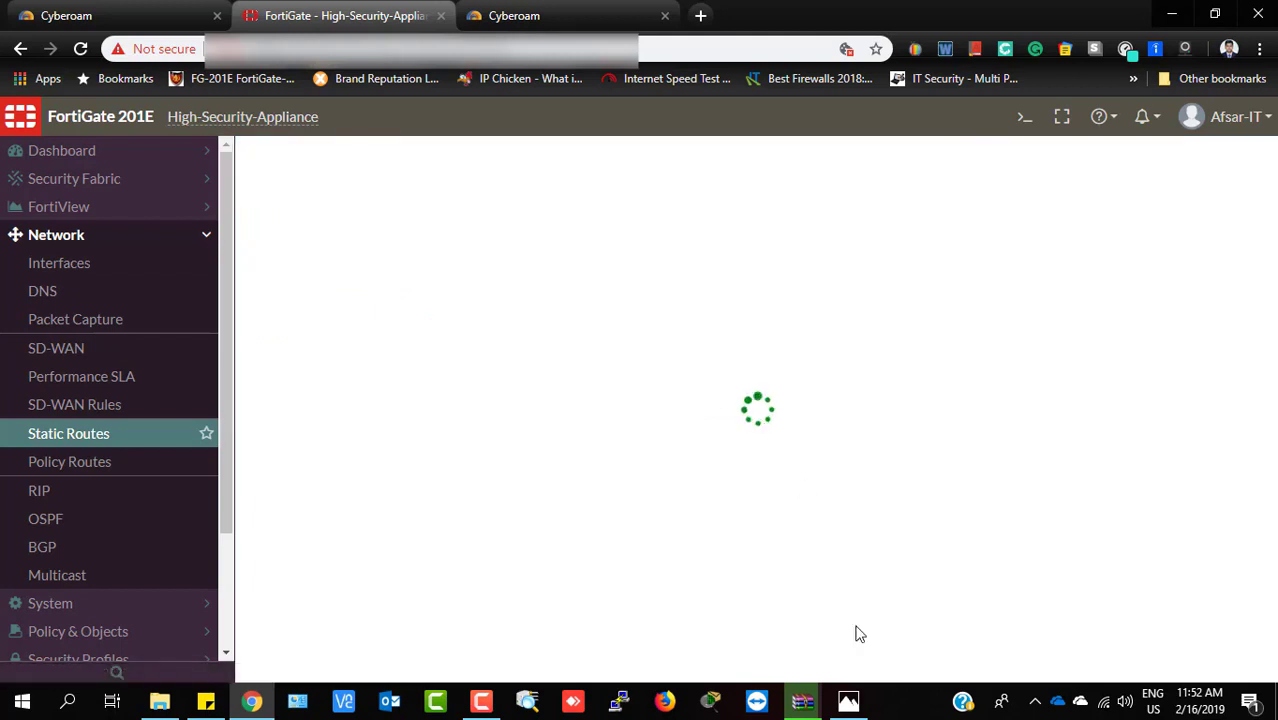
pyautogui.click(790, 703)
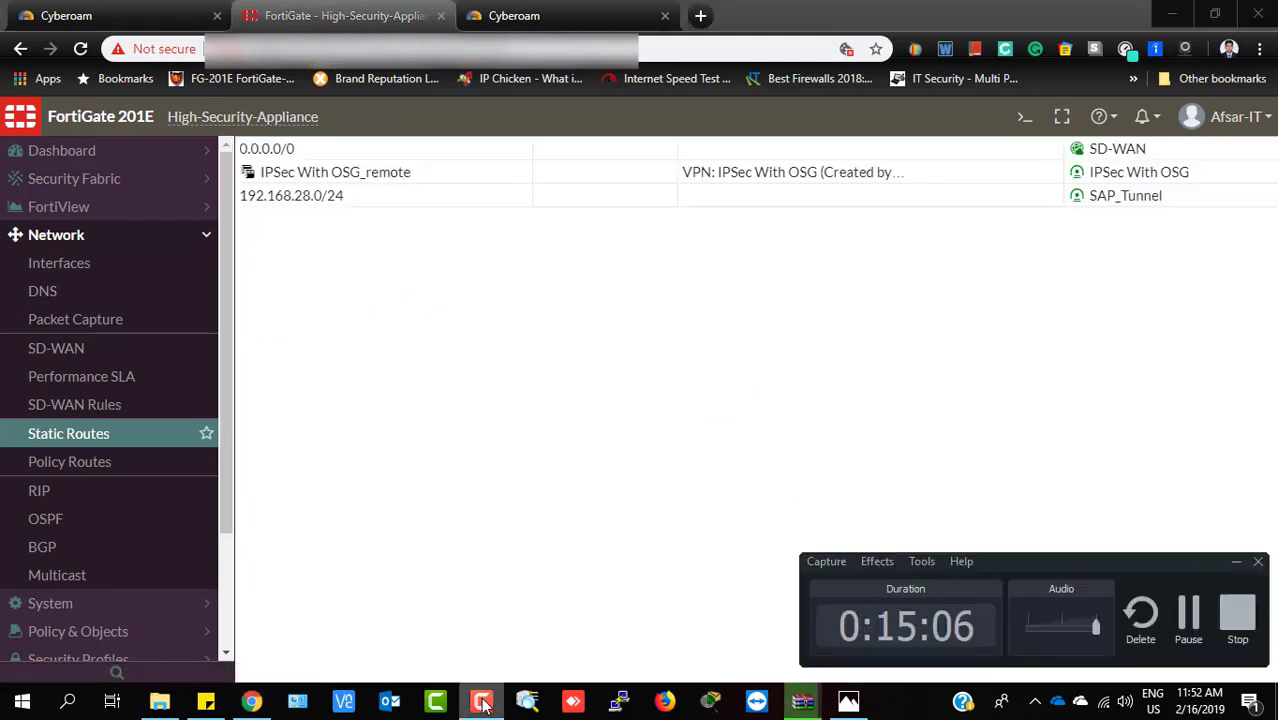
pyautogui.click(1188, 615)
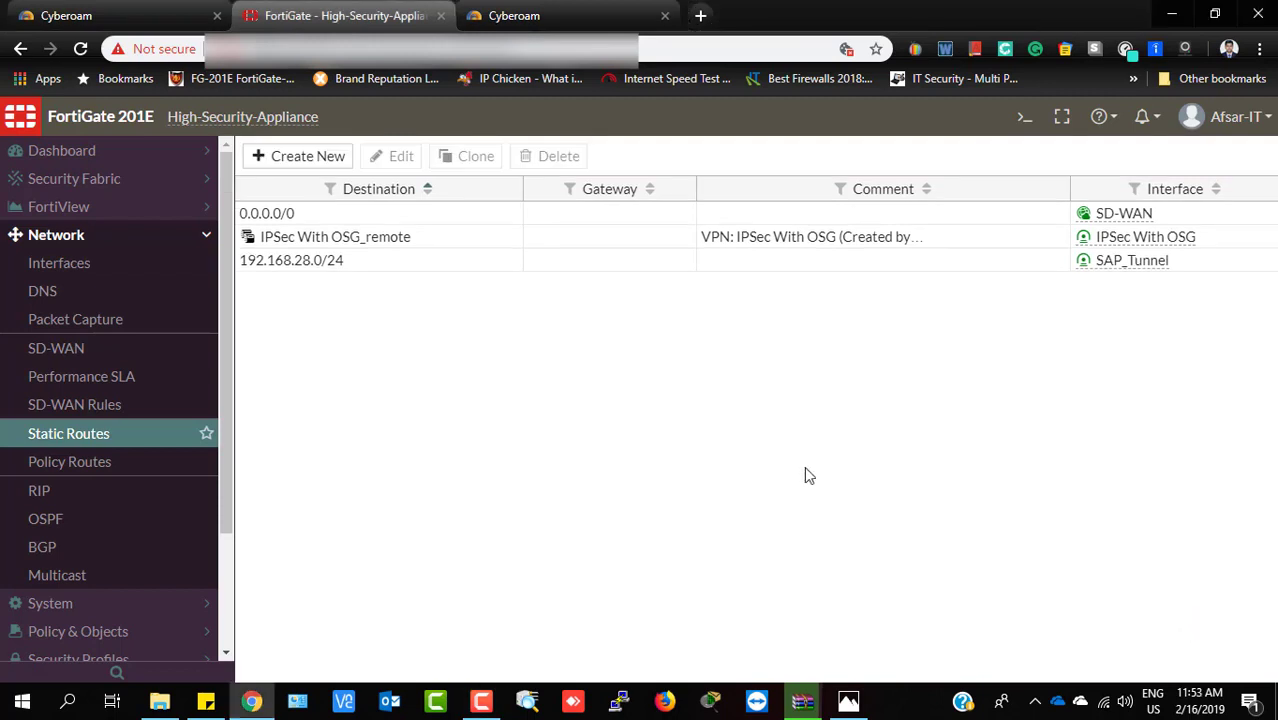
pyautogui.click(92, 410)
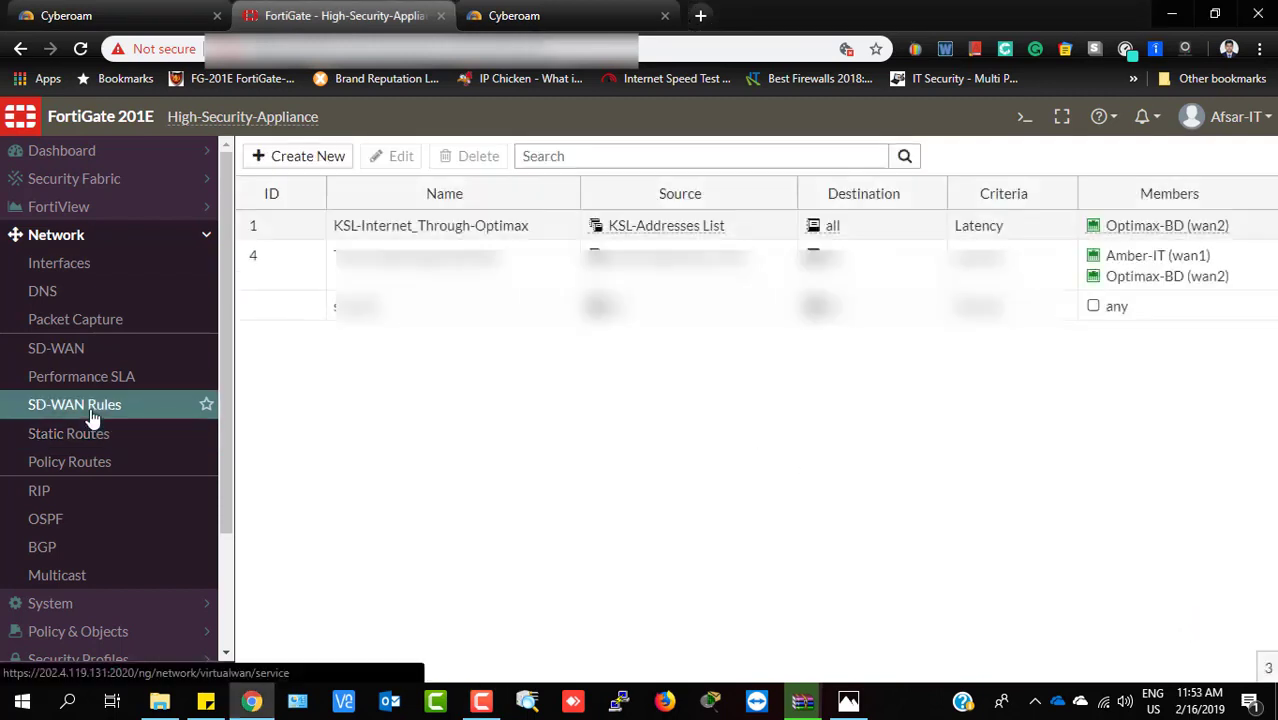
# Open the implicit SD-WAN rule, with its Volume weights for wan1, wan2, port2 and port3
pyautogui.click(474, 318)
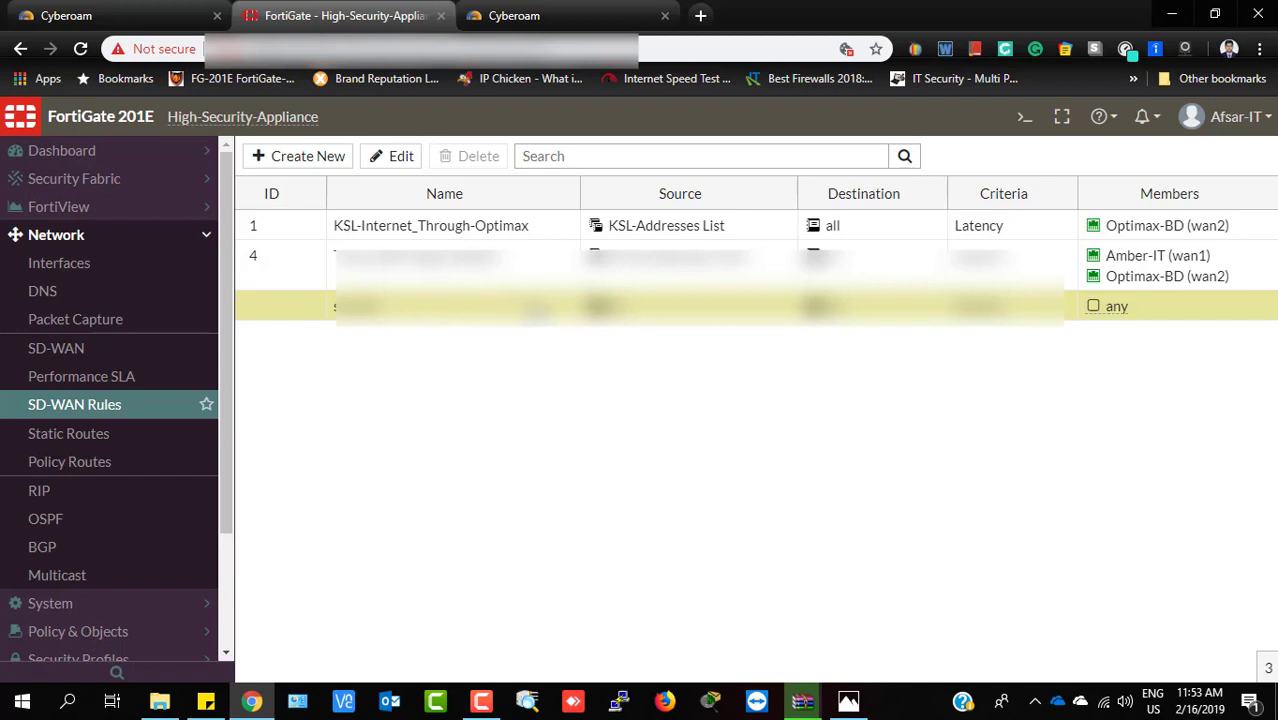
pyautogui.doubleClick(537, 311)
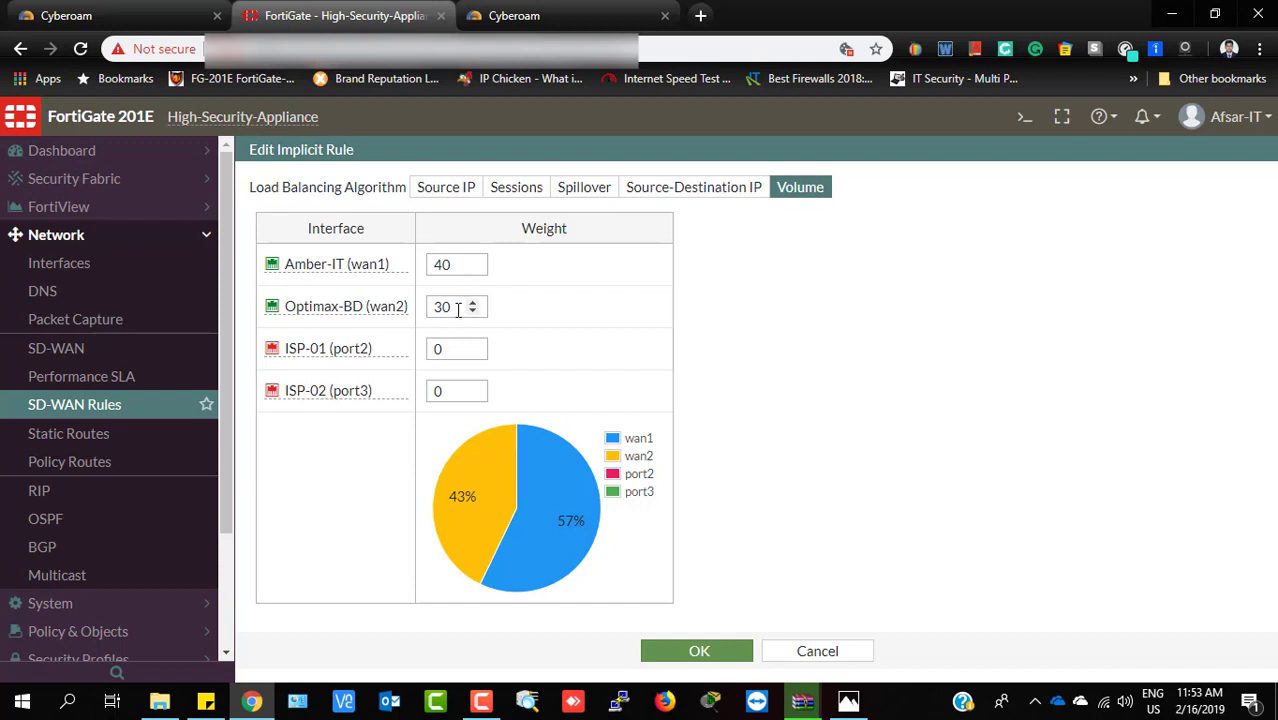
# Change the wan2 Volume weight to 0 and re-enter 40 as the wan1 weight
pyautogui.moveTo(452, 264); pyautogui.dragTo(333, 300)
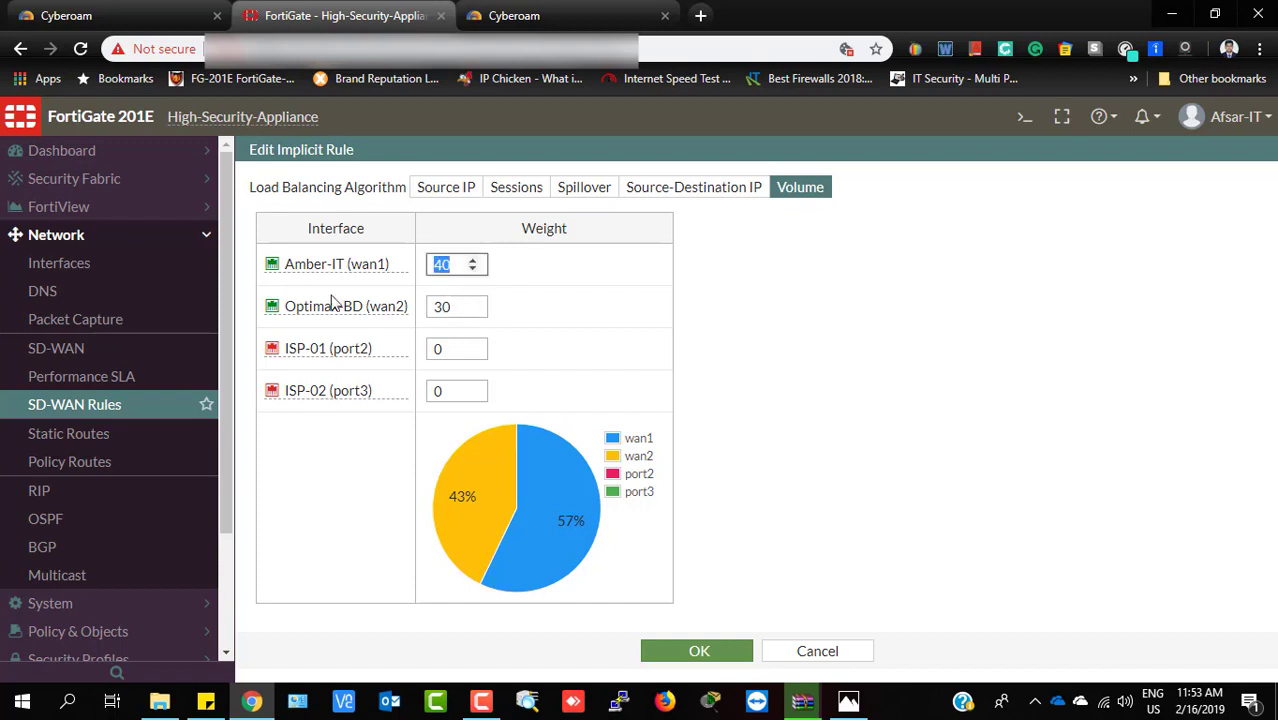
pyautogui.moveTo(463, 306); pyautogui.dragTo(395, 306)
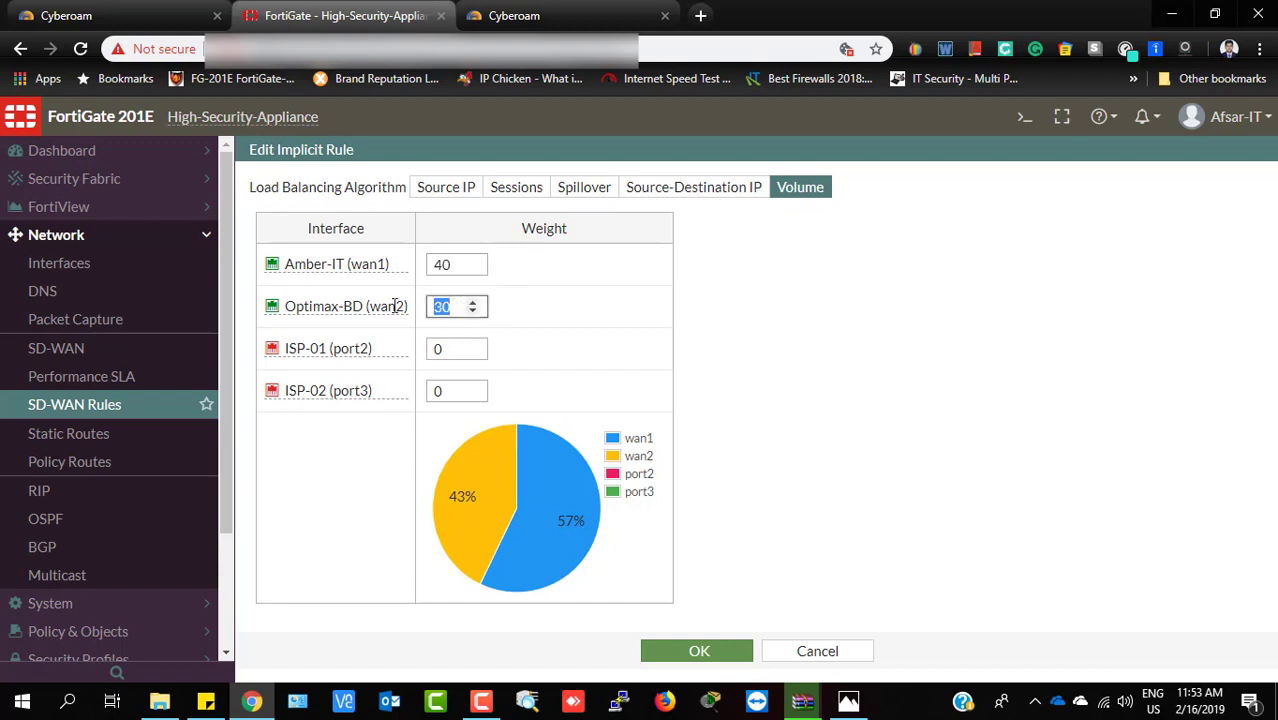
pyautogui.write('0')
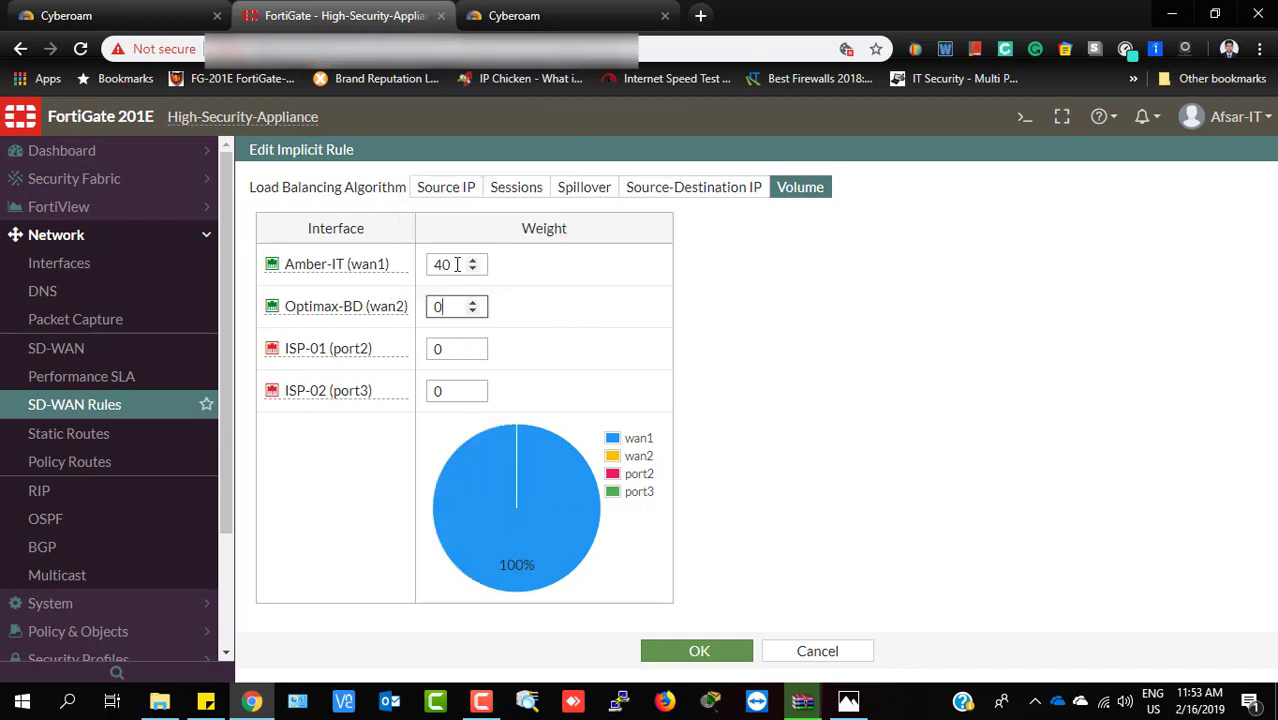
pyautogui.moveTo(462, 264); pyautogui.dragTo(355, 284)
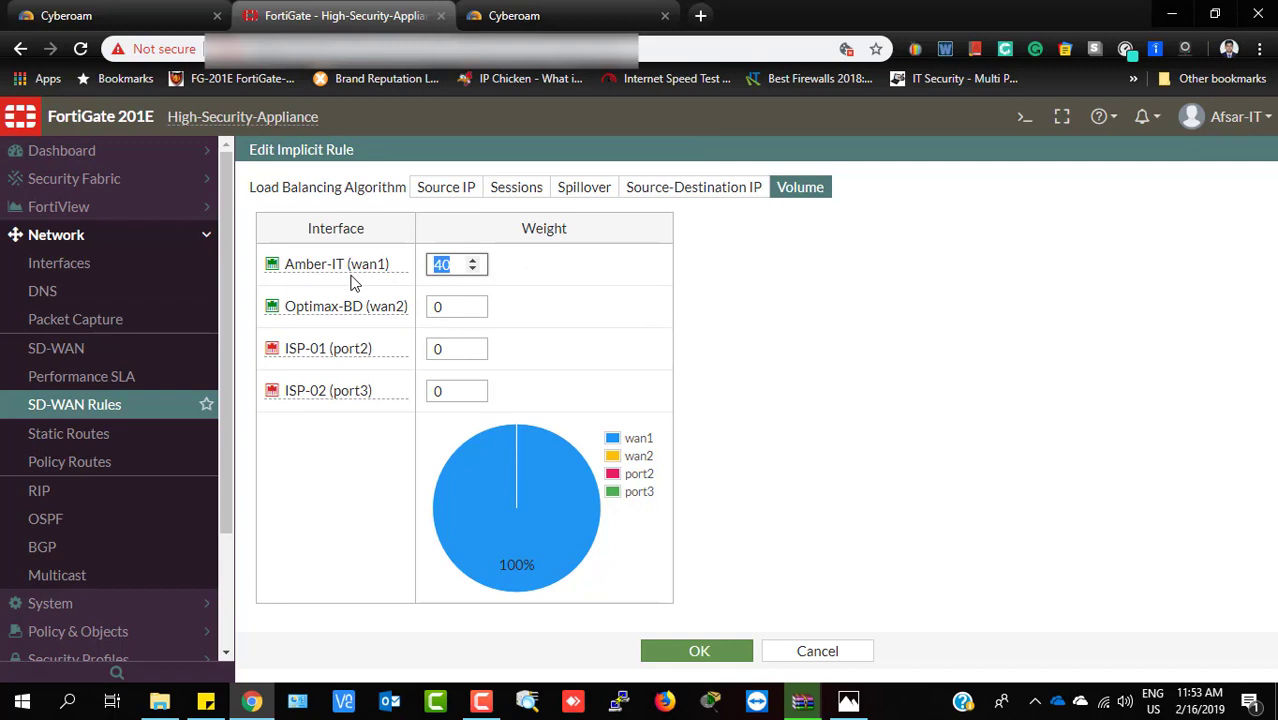
pyautogui.press('BackSpace')
pyautogui.write('1')
pyautogui.press('BackSpace')
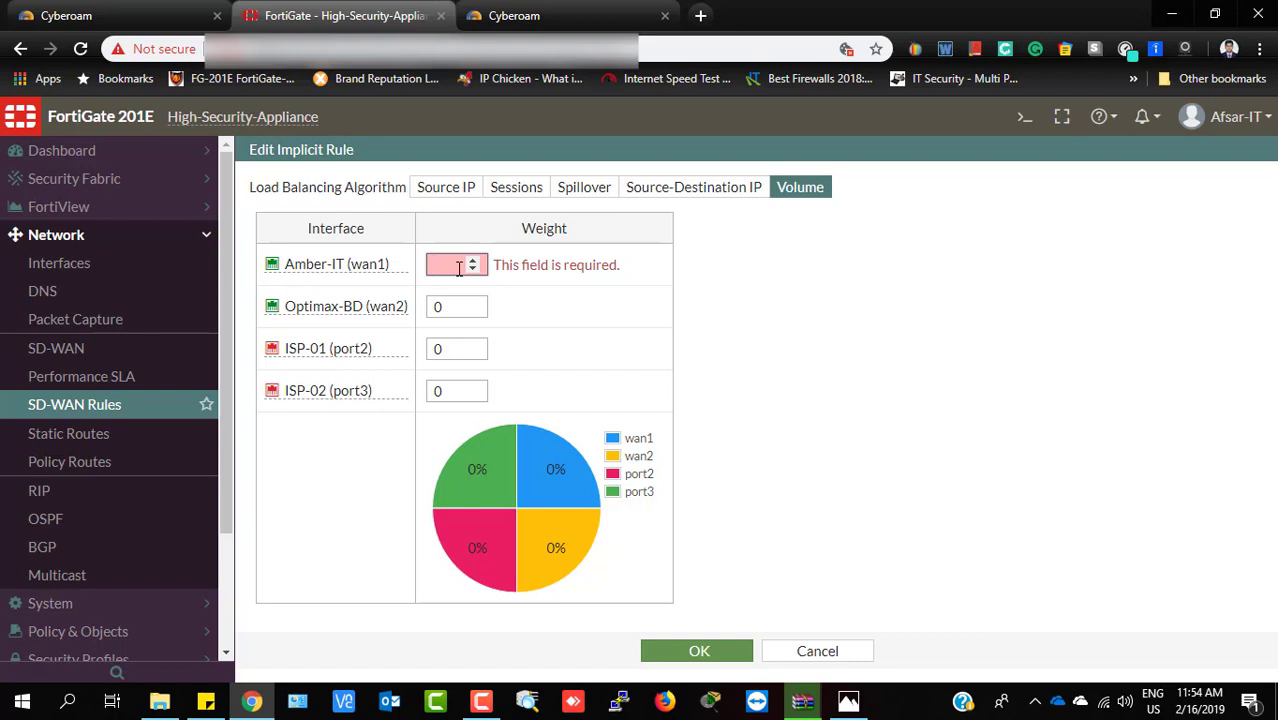
pyautogui.write('40')
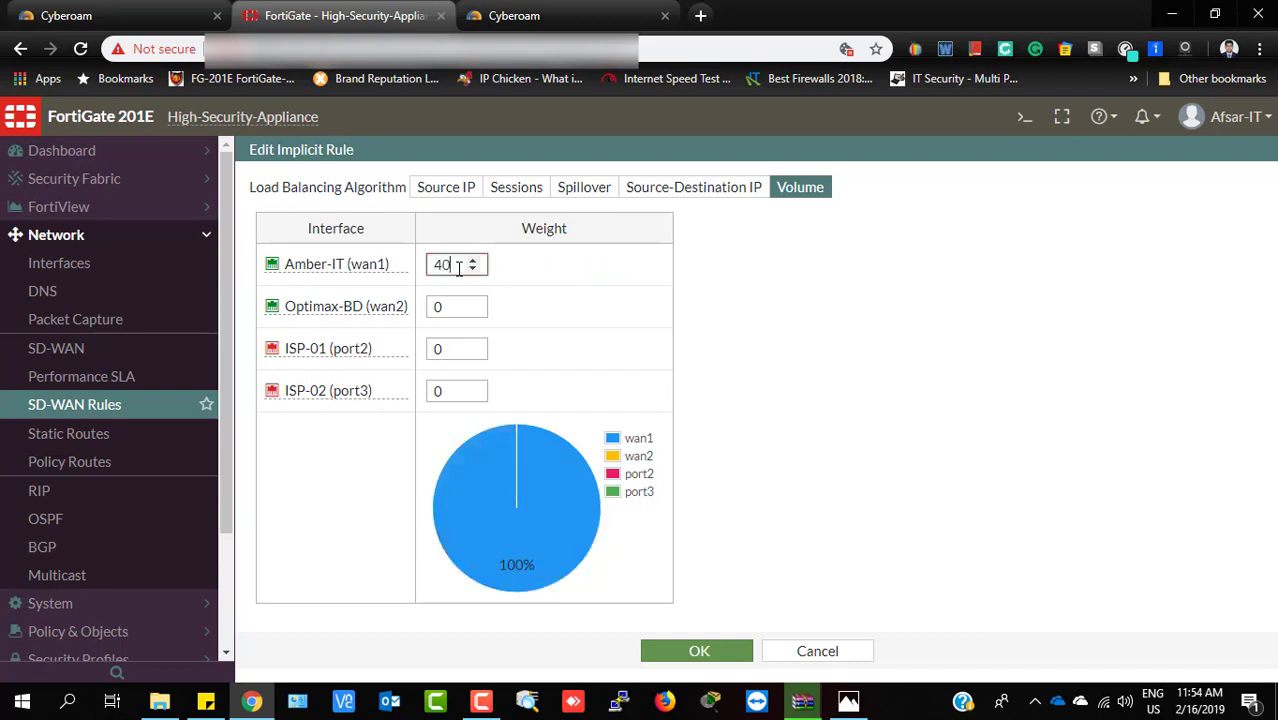
pyautogui.press('Tab')
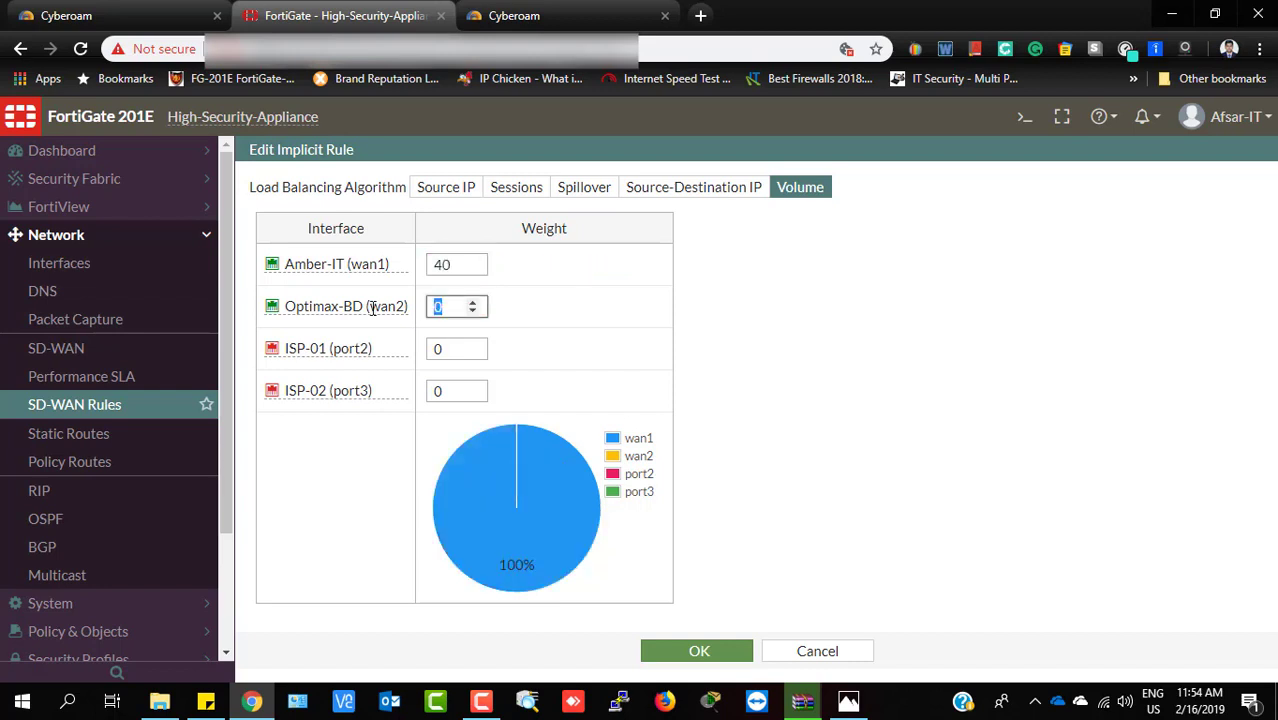
pyautogui.moveTo(373, 308)
# Enter Volume weight 30 for wan2 and replace ISP-01 (port2)'s weight 1 with 20
pyautogui.write('30')
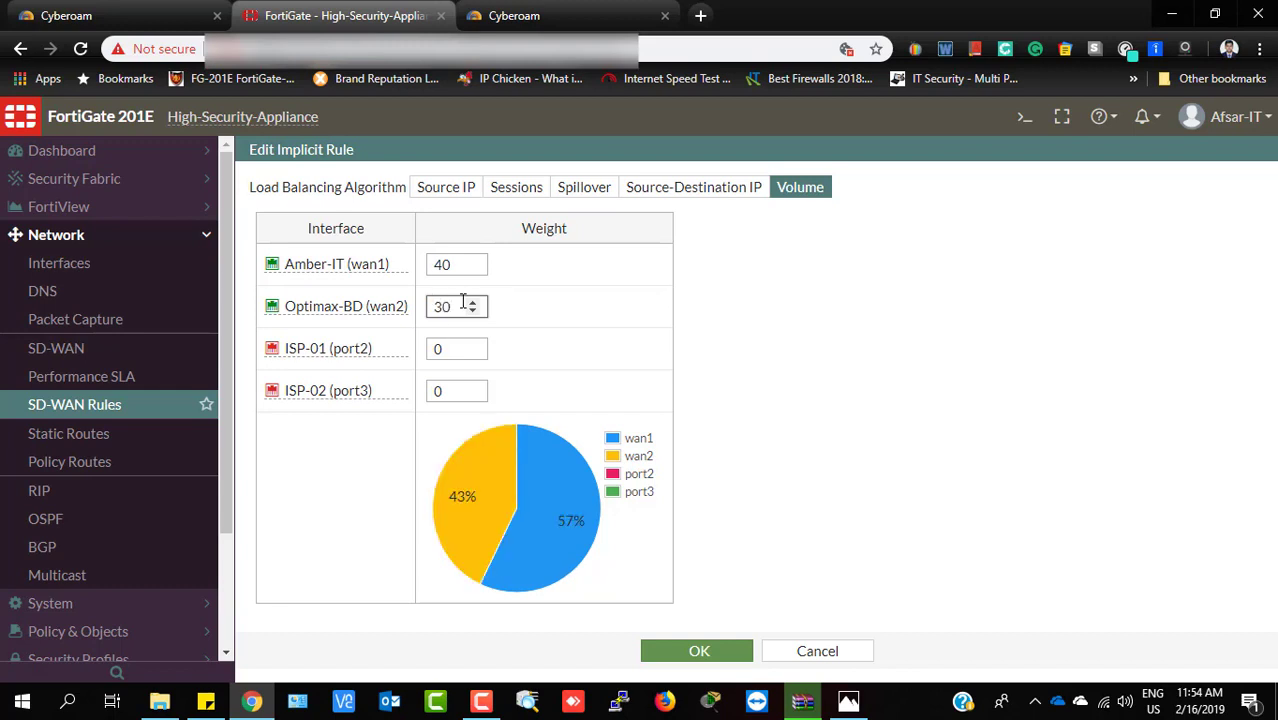
pyautogui.doubleClick(444, 348)
pyautogui.moveTo(368, 357)
pyautogui.write('1')
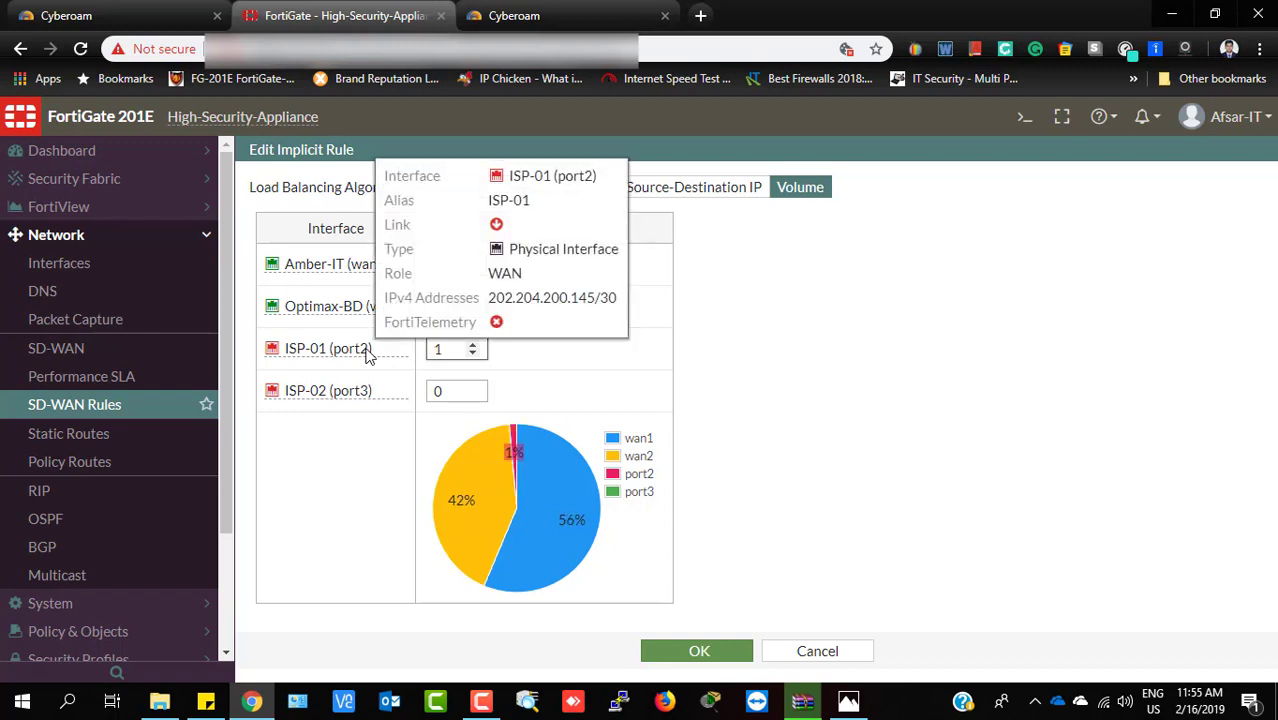
pyautogui.press('BackSpace')
pyautogui.write('20')
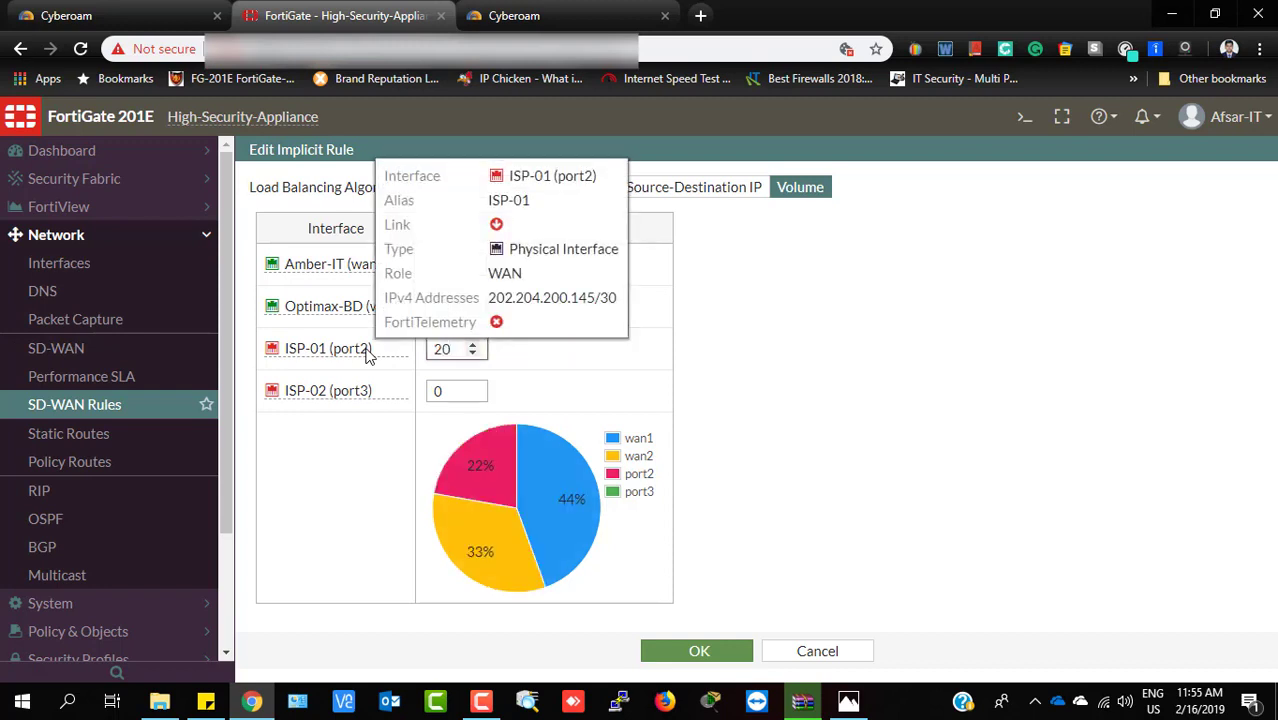
# Set the ISP-02 (port3) Volume weight to 15
pyautogui.click(481, 701)
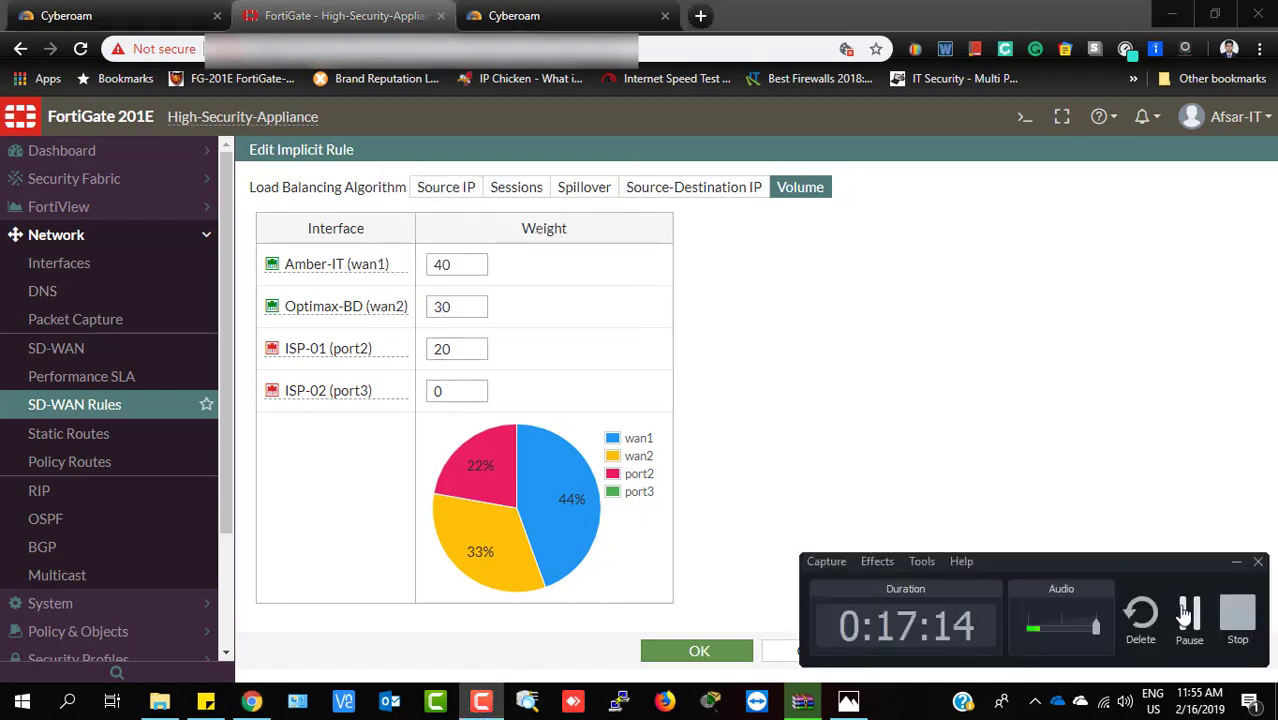
pyautogui.click(1186, 613)
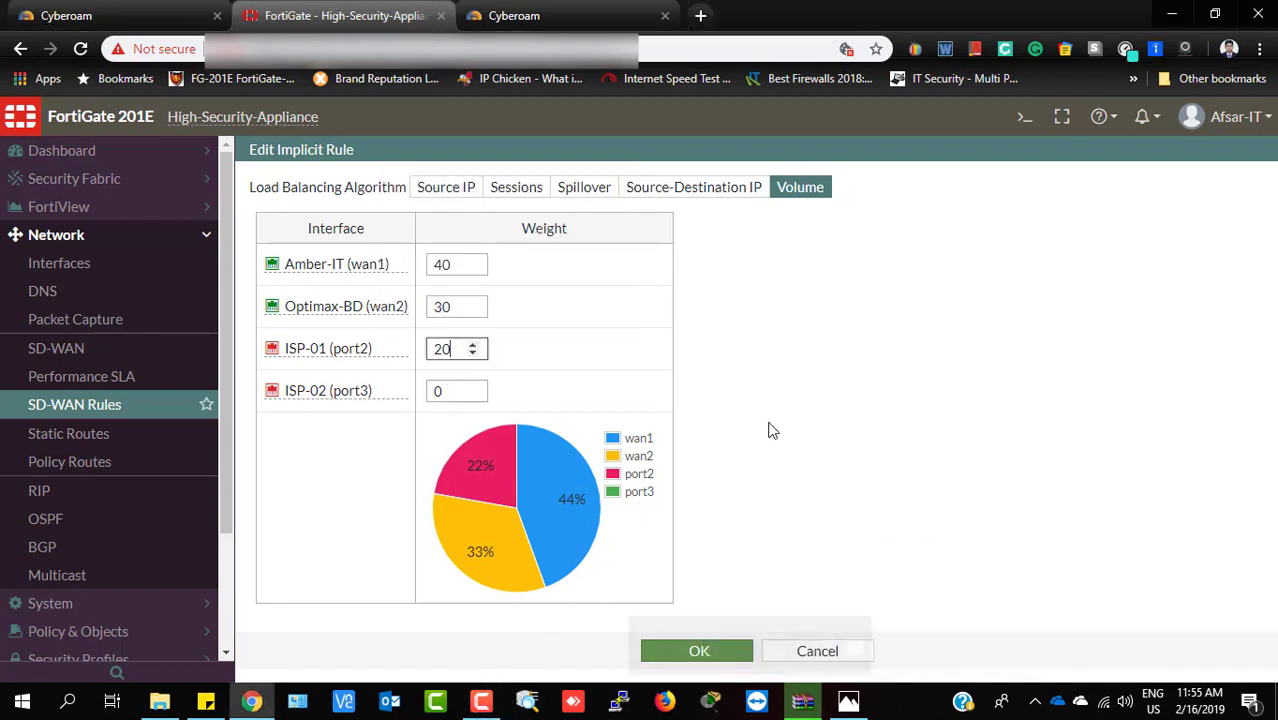
pyautogui.click(440, 391)
pyautogui.moveTo(362, 394)
pyautogui.write('15')
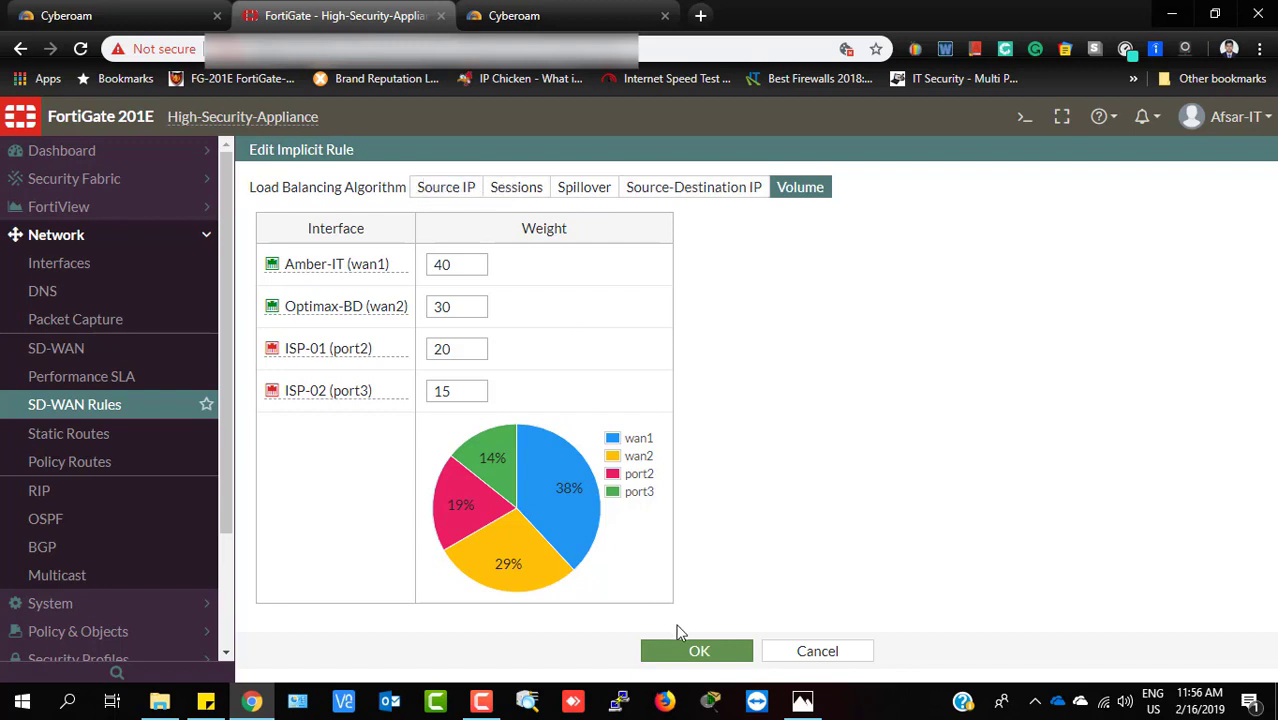
# Save the Volume weights, reopen the implicit rule and switch its algorithm to Sessions
pyautogui.click(690, 653)
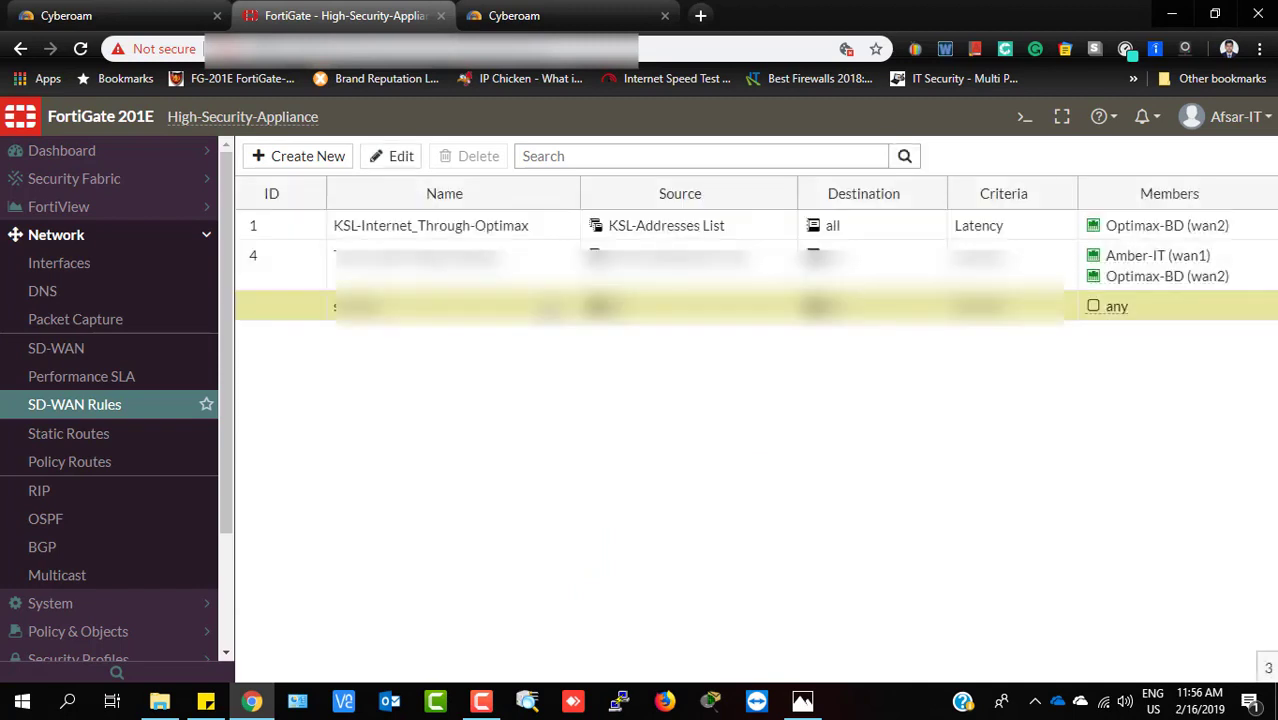
pyautogui.doubleClick(549, 310)
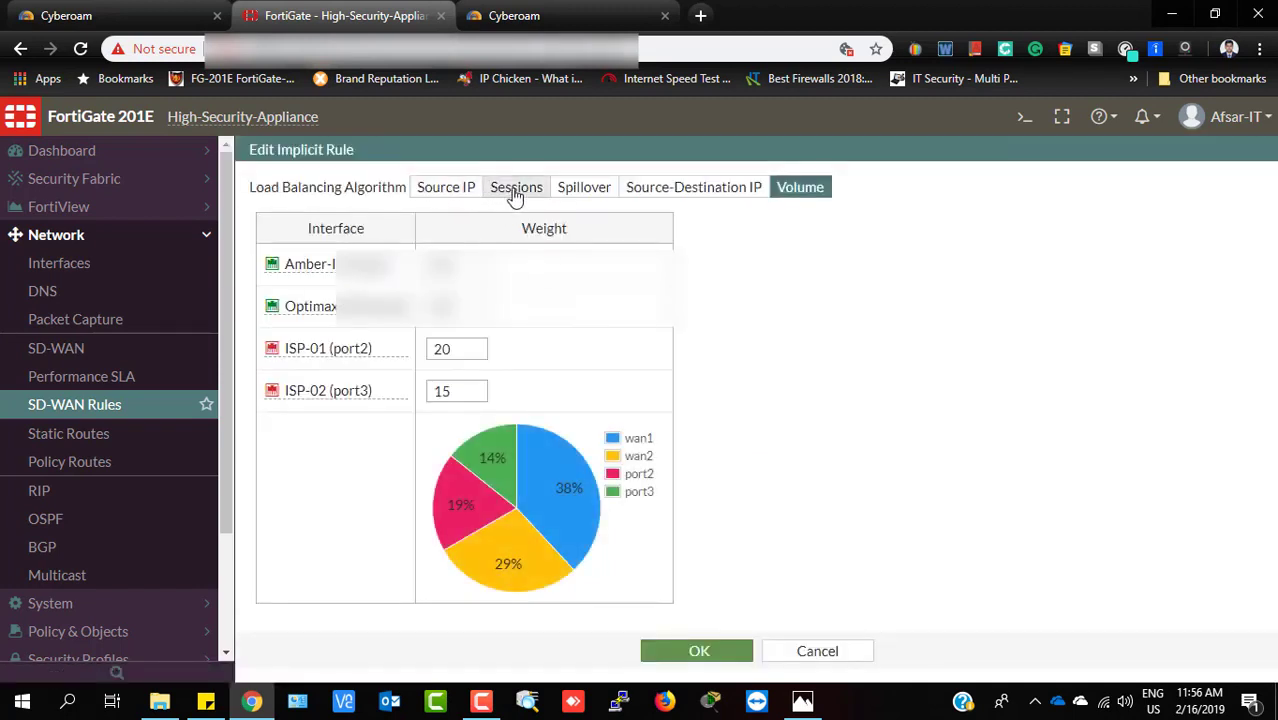
pyautogui.click(515, 190)
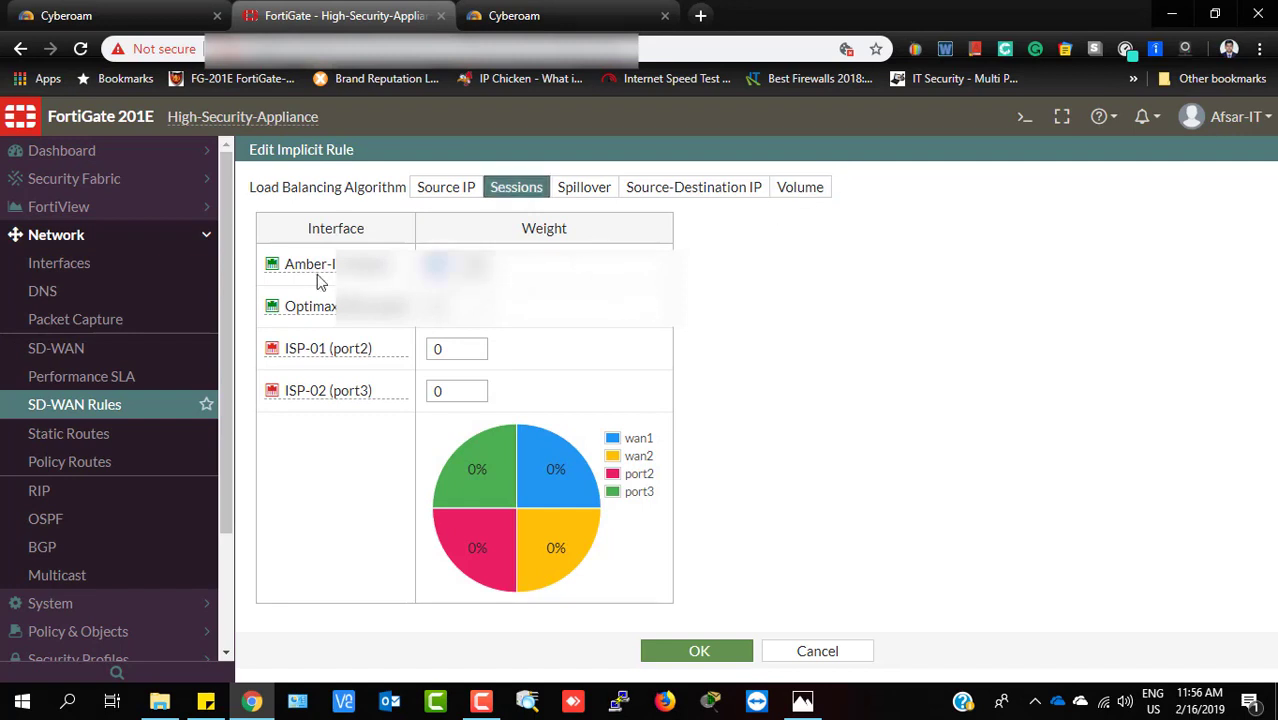
pyautogui.click(490, 704)
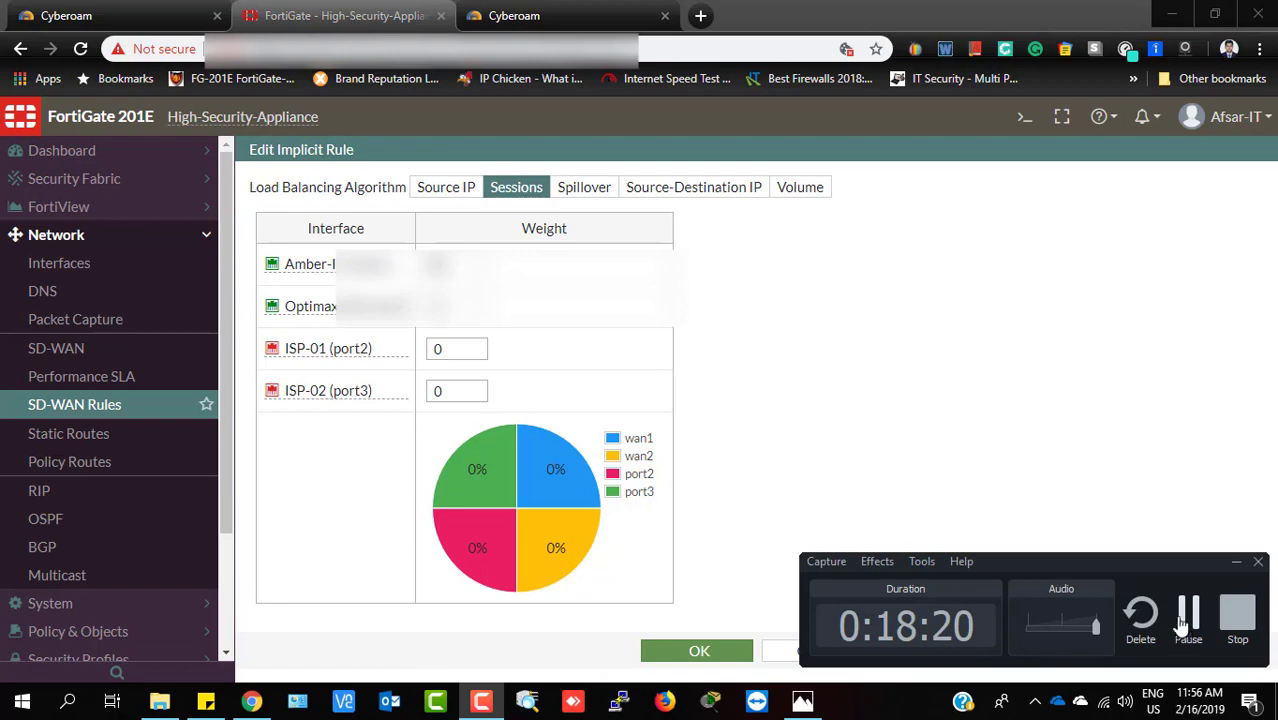
# Enter Sessions weights 30, 40, 20 and 10 for Amber-IT, Optimax-BD, ISP-01 and ISP-02
pyautogui.click(462, 265)
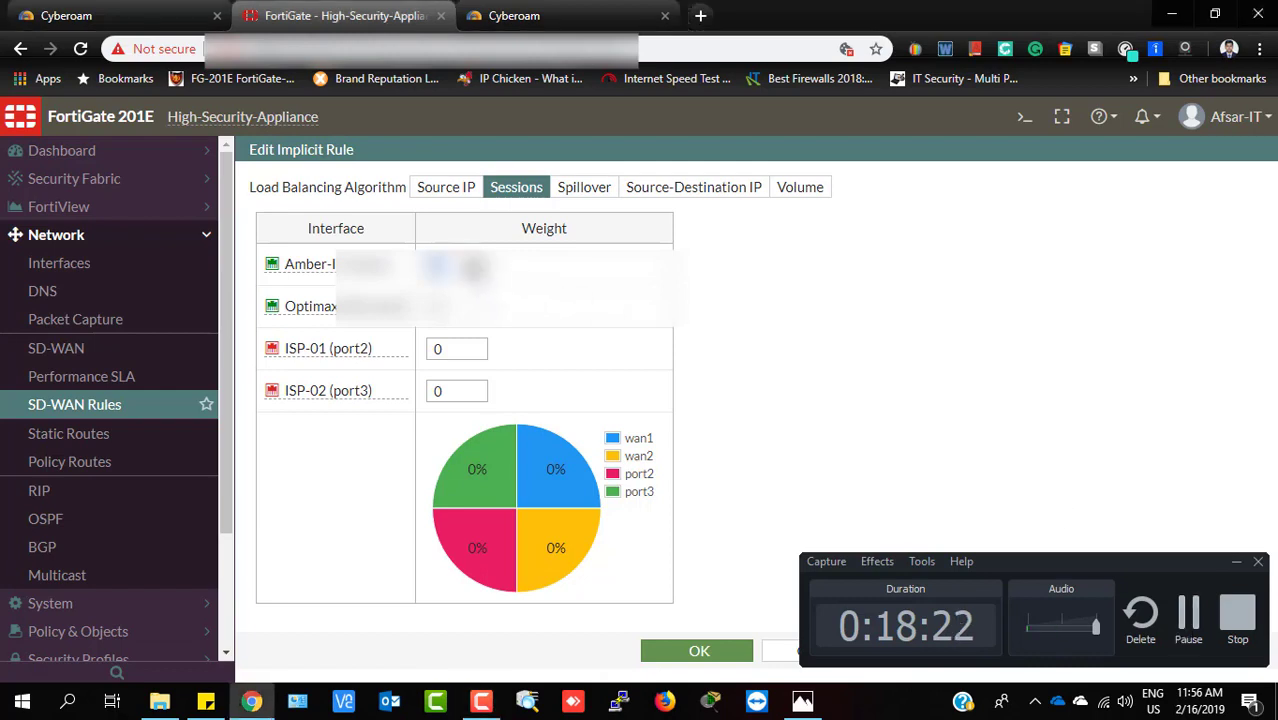
pyautogui.moveTo(460, 264); pyautogui.dragTo(362, 280)
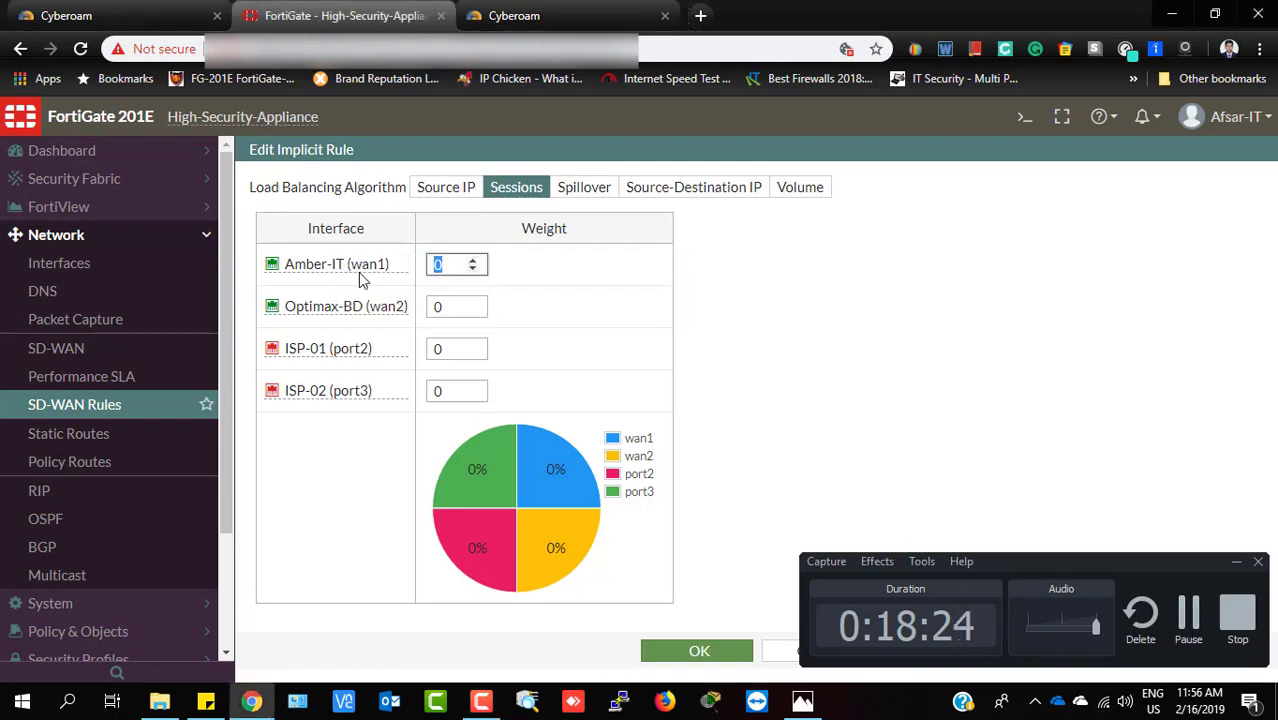
pyautogui.moveTo(362, 280)
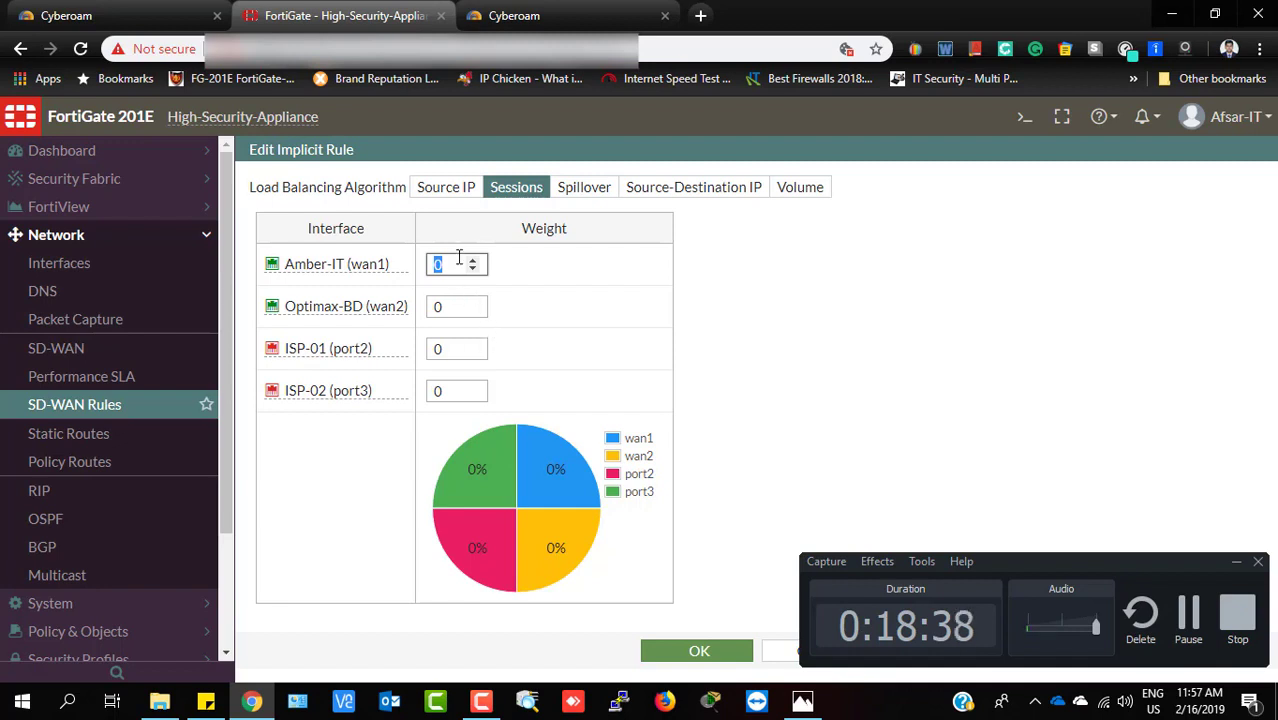
pyautogui.write('30')
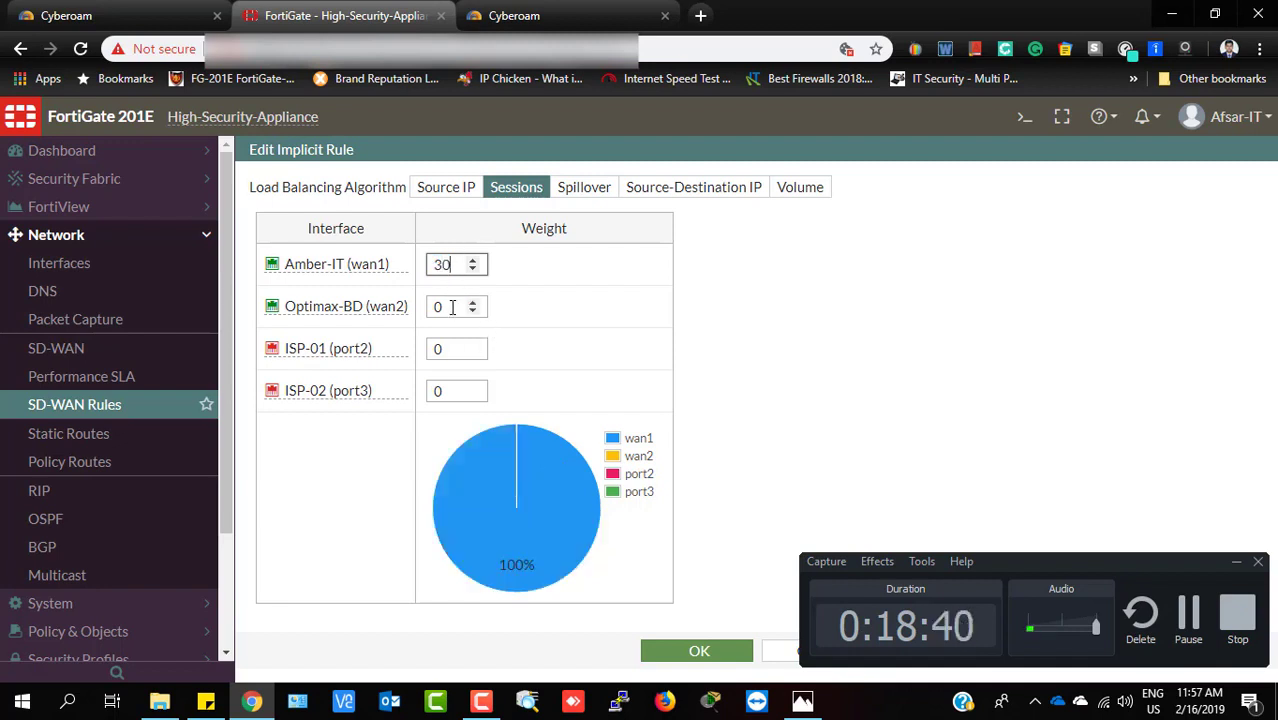
pyautogui.moveTo(452, 307); pyautogui.dragTo(433, 307)
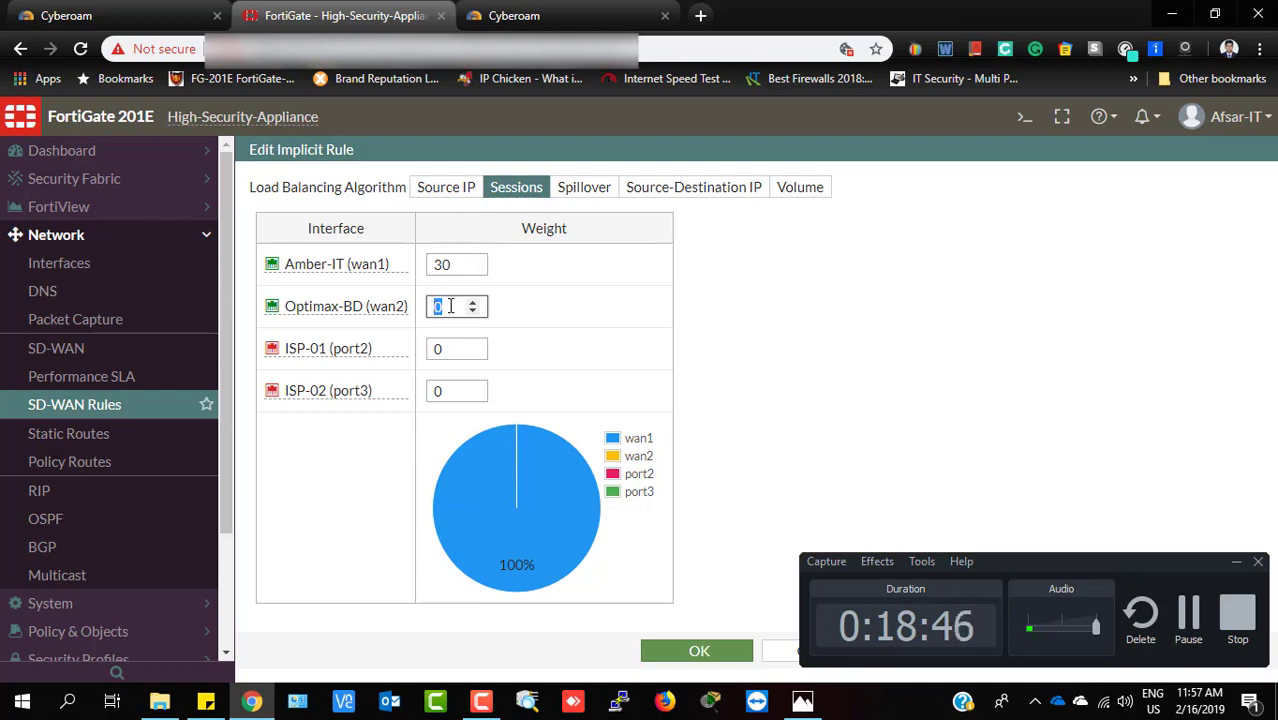
pyautogui.write('40')
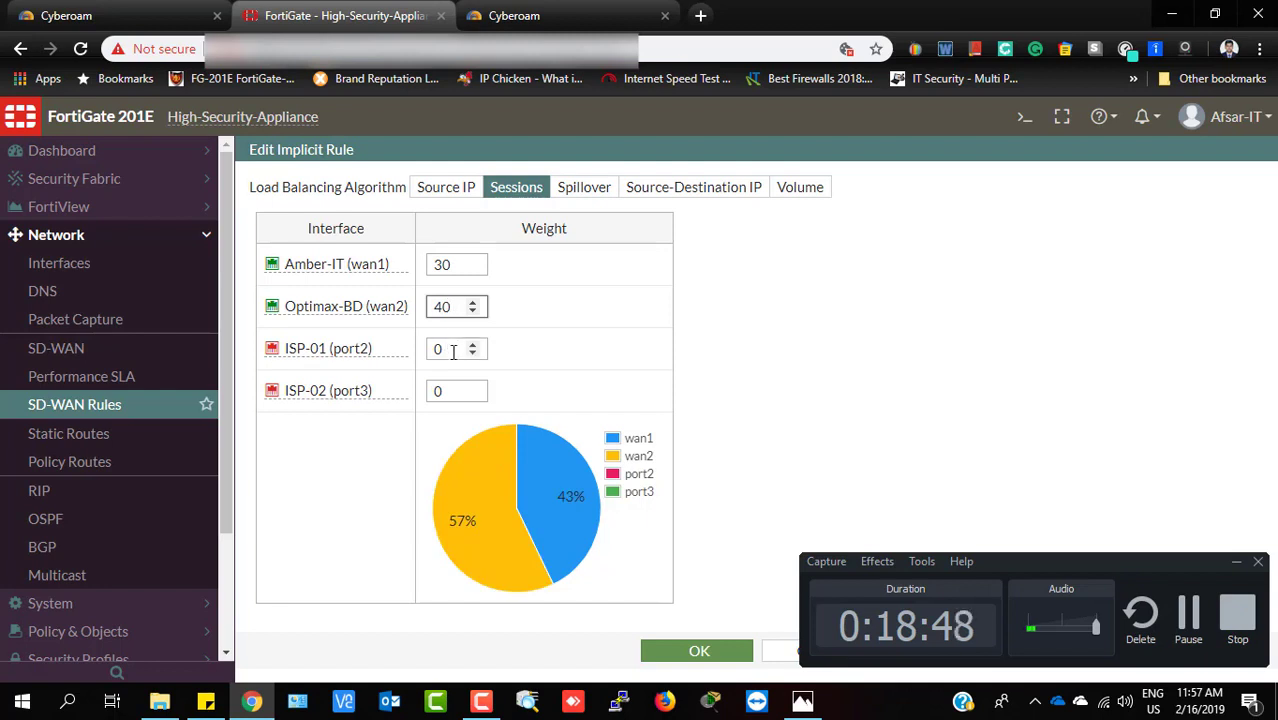
pyautogui.press('Tab')
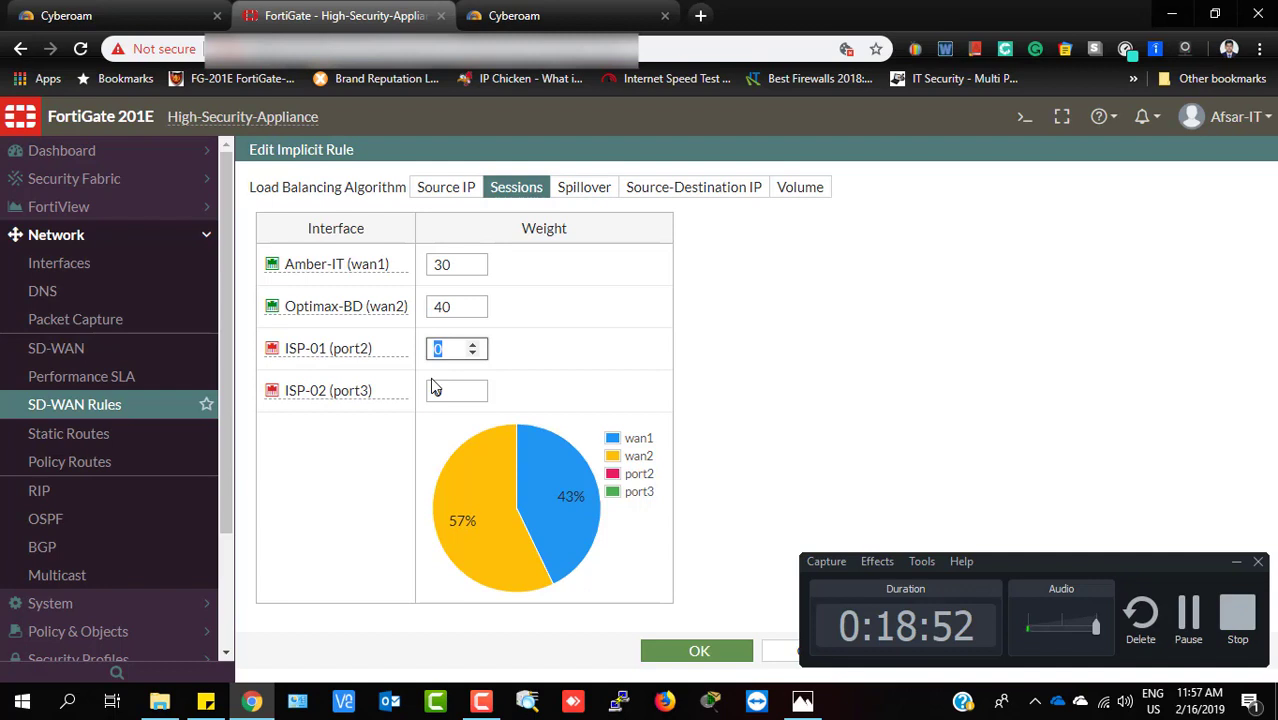
pyautogui.write('20')
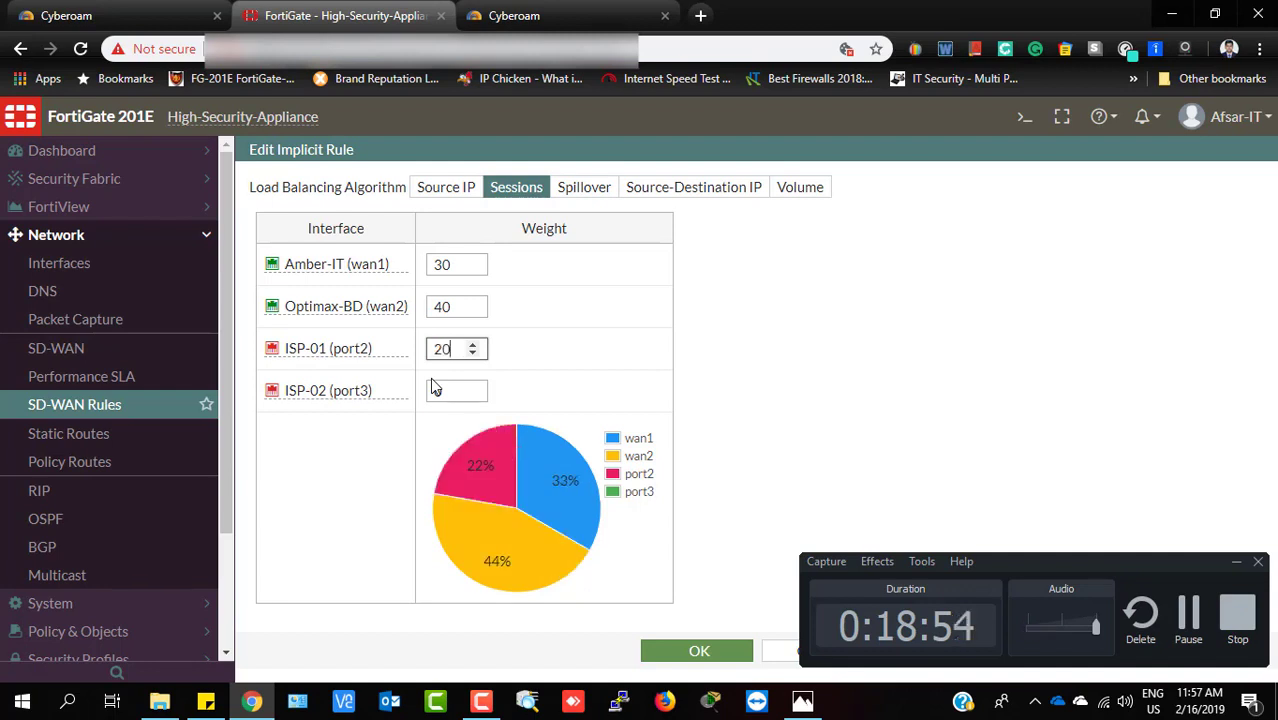
pyautogui.click(435, 388)
pyautogui.moveTo(345, 396)
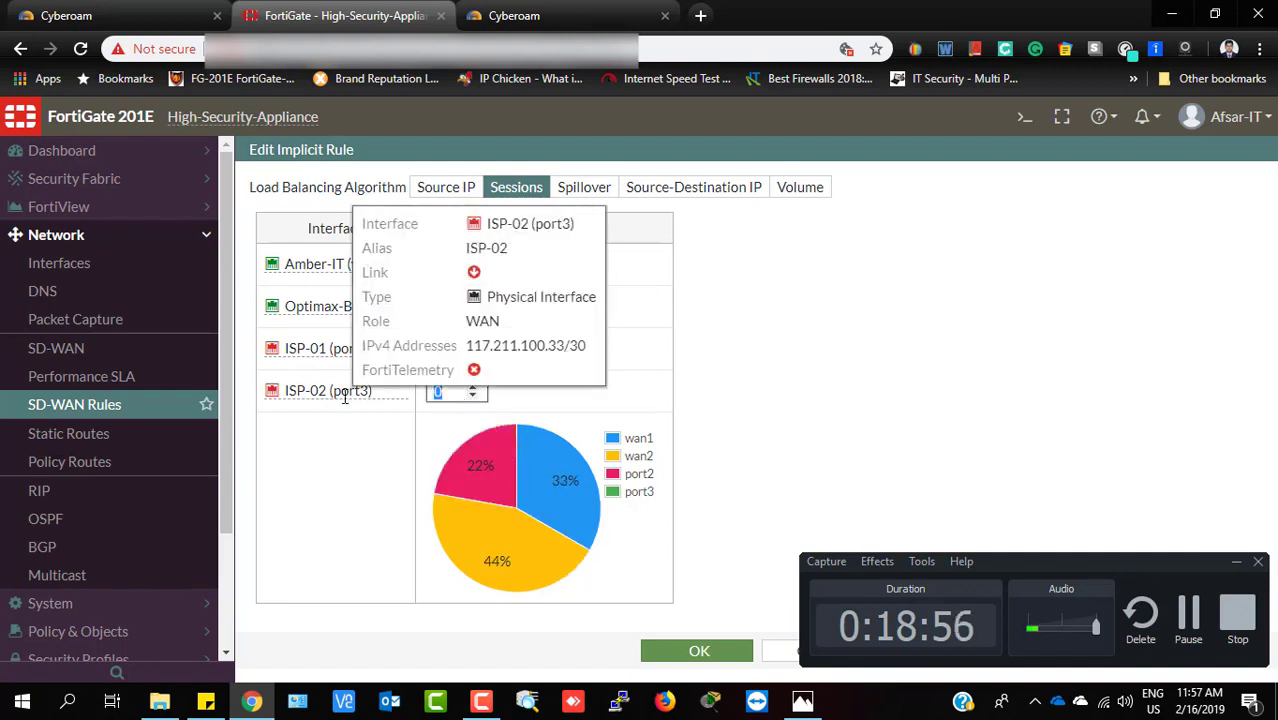
pyautogui.write('10')
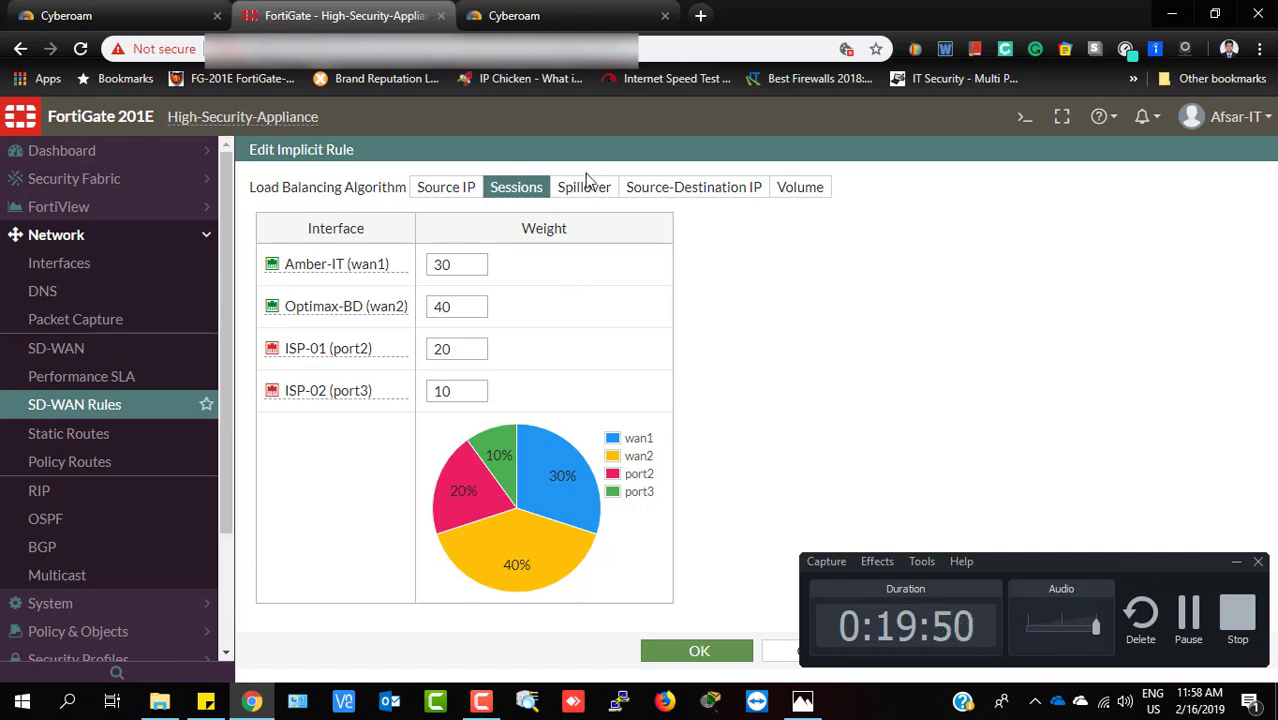
# Save the Sessions weights, reopen the implicit rule and switch it to Spillover
pyautogui.click(690, 652)
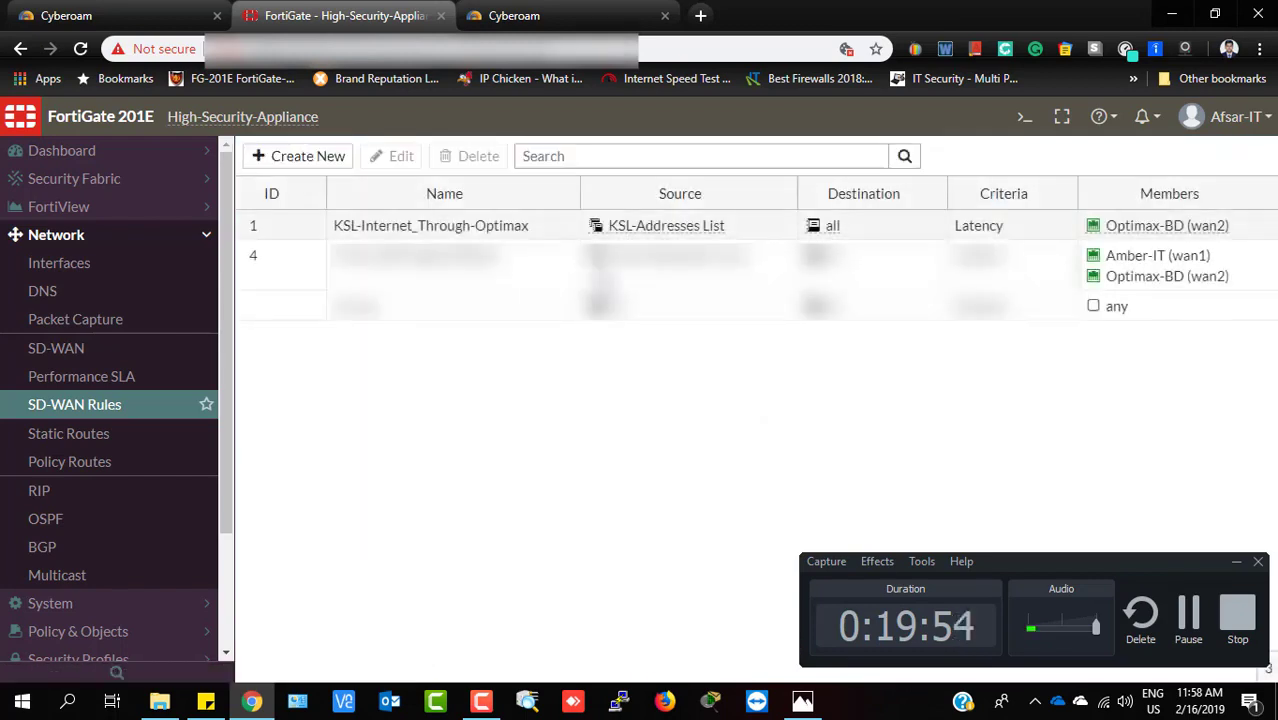
pyautogui.doubleClick(448, 316)
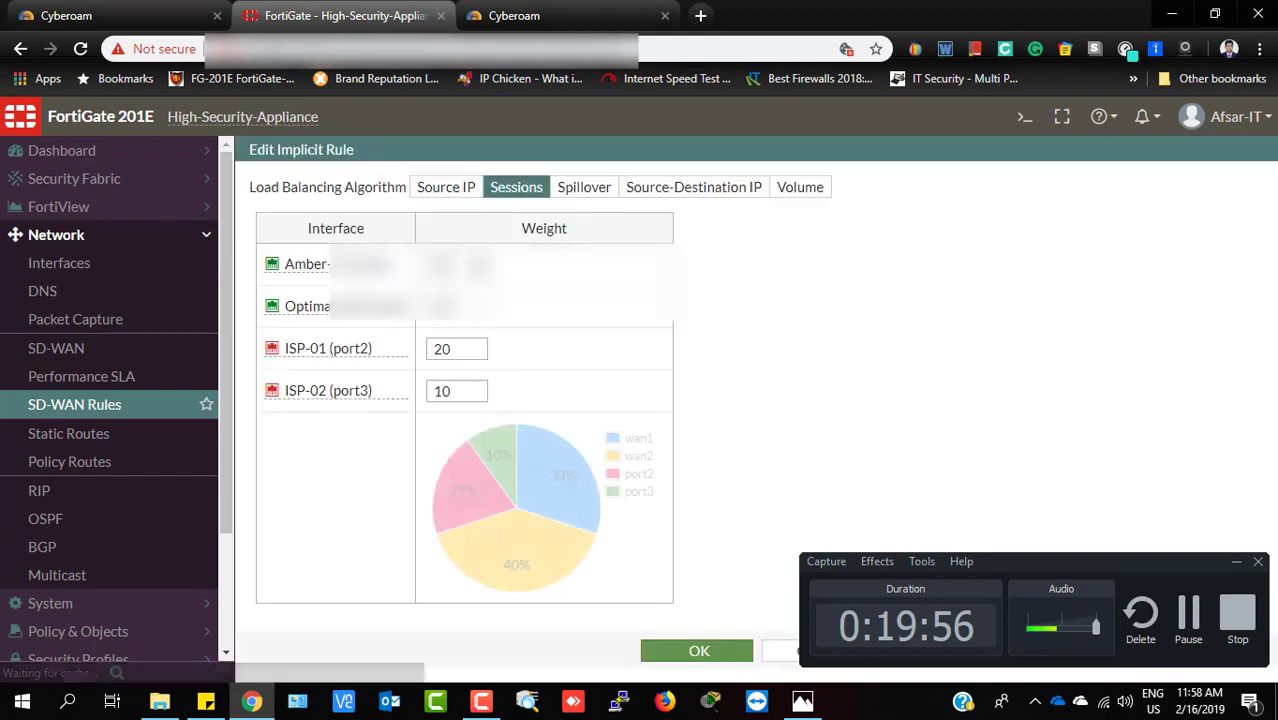
pyautogui.click(592, 196)
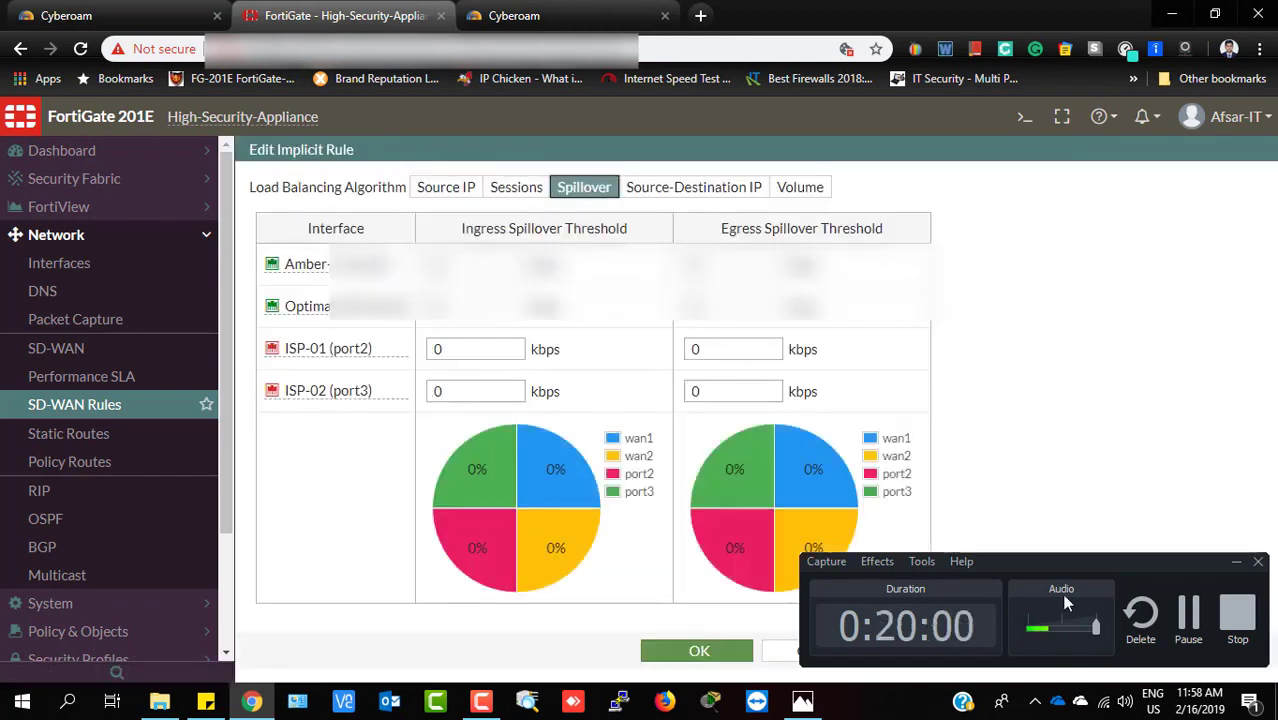
pyautogui.click(1189, 615)
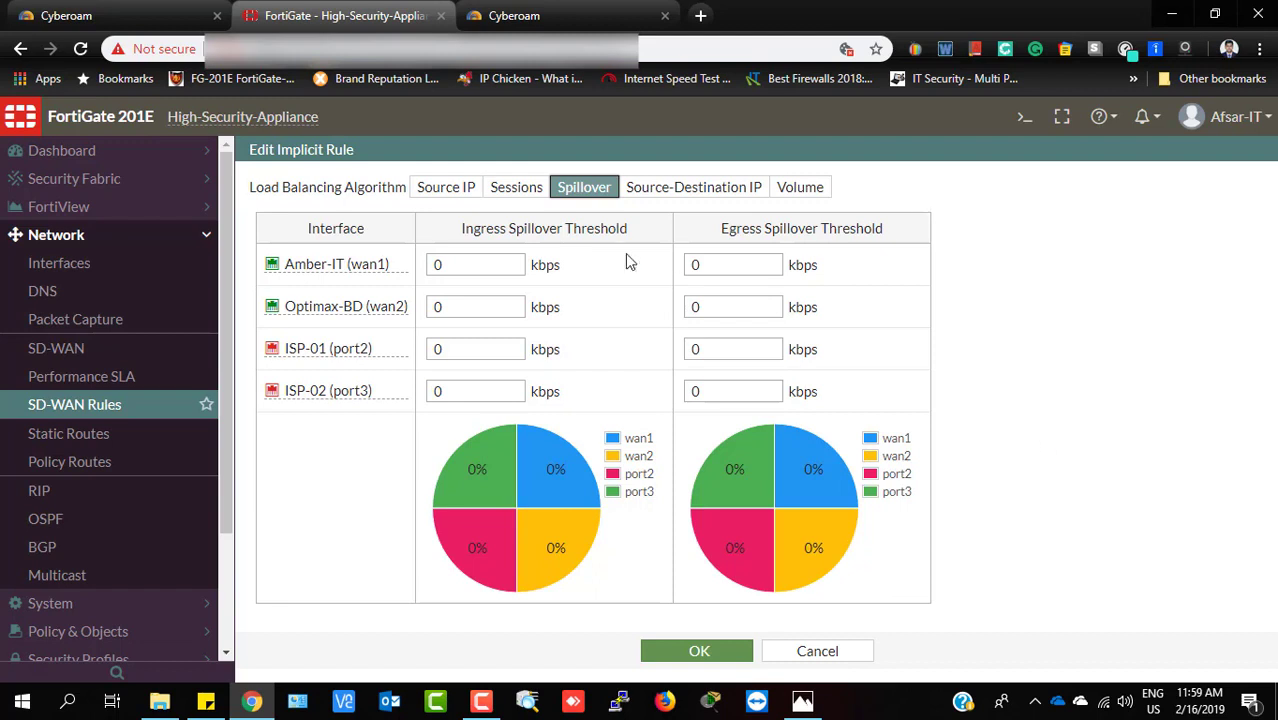
# Enter 1 kbps in Amber-IT's ingress and egress thresholds, then clear the ingress value
pyautogui.doubleClick(467, 263)
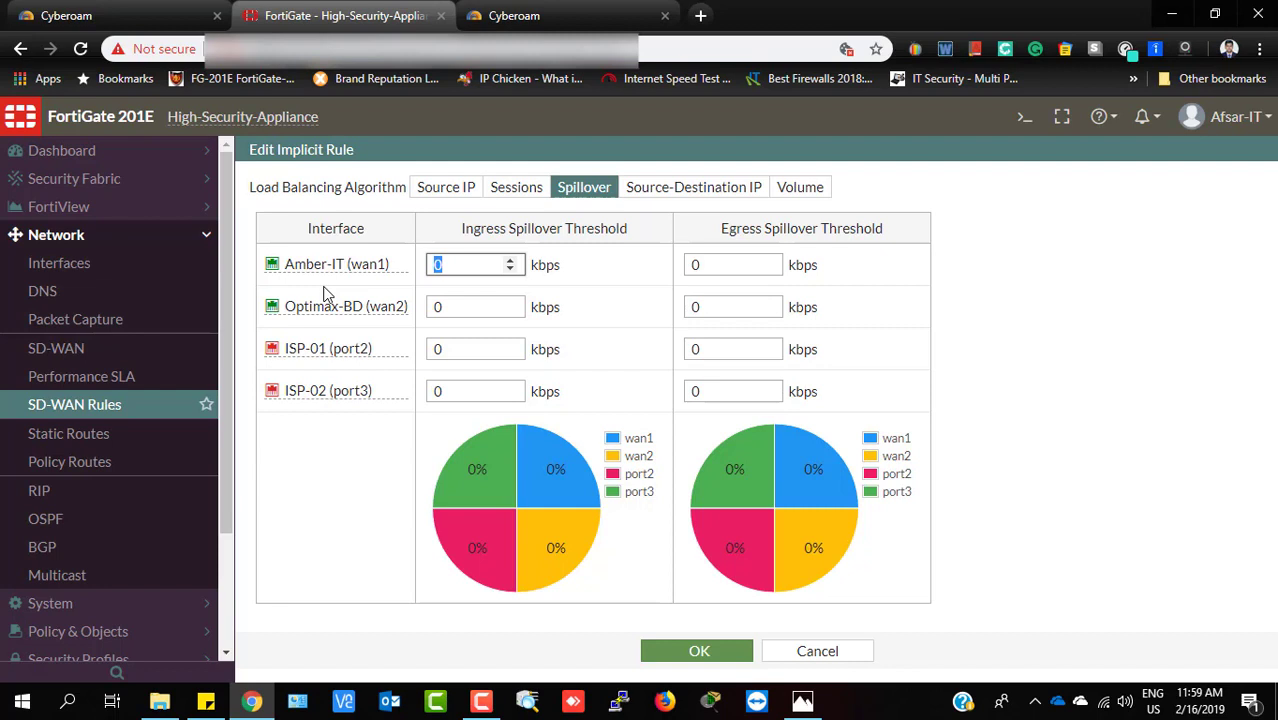
pyautogui.write('1')
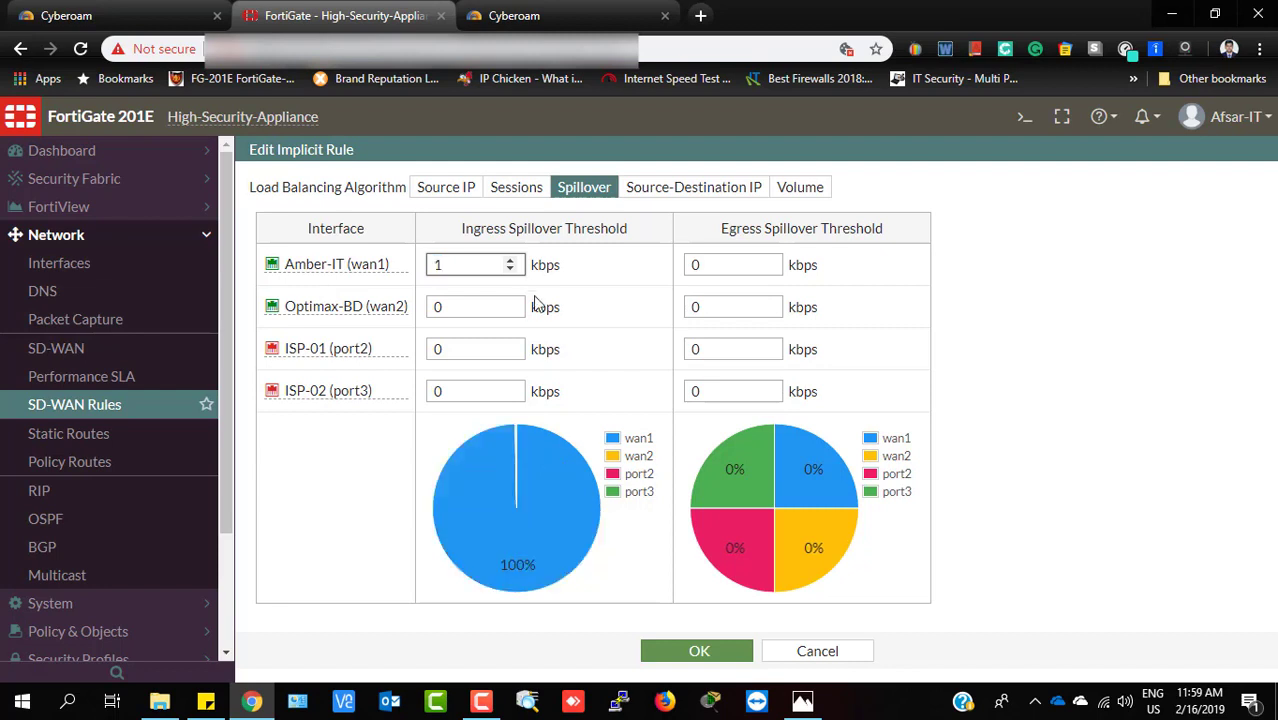
pyautogui.doubleClick(719, 264)
pyautogui.press('BackSpace')
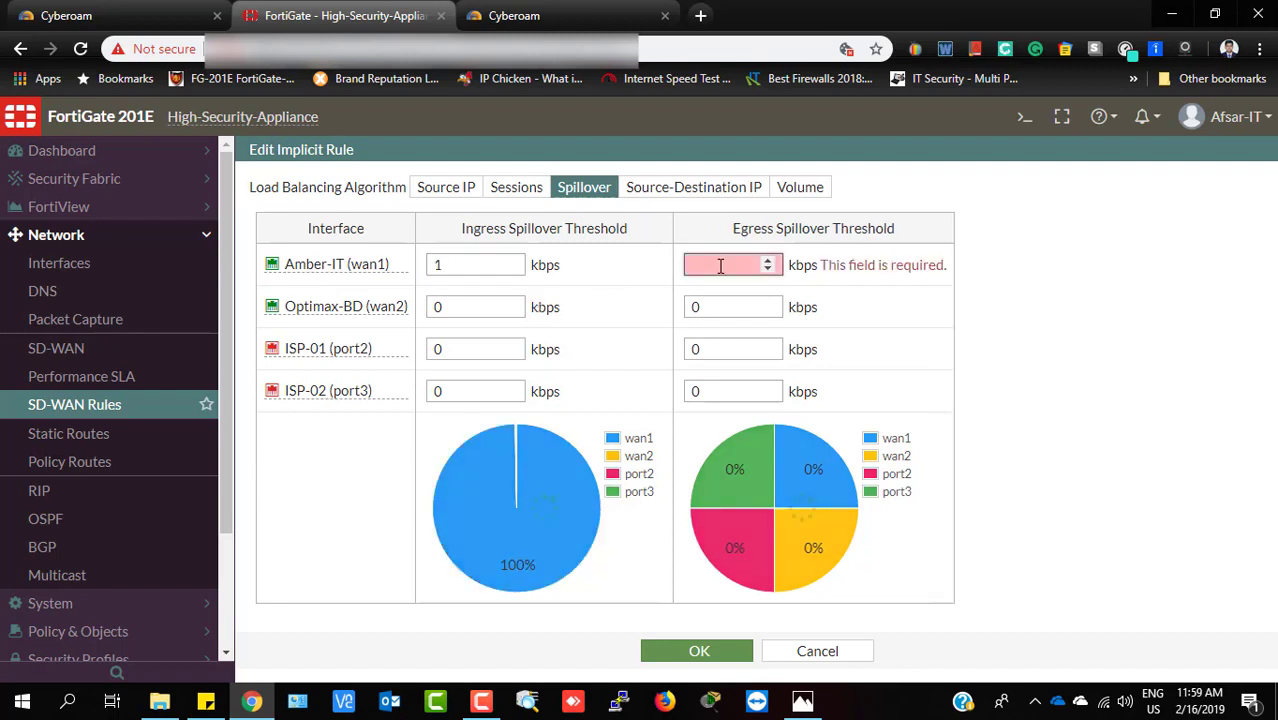
pyautogui.write('1')
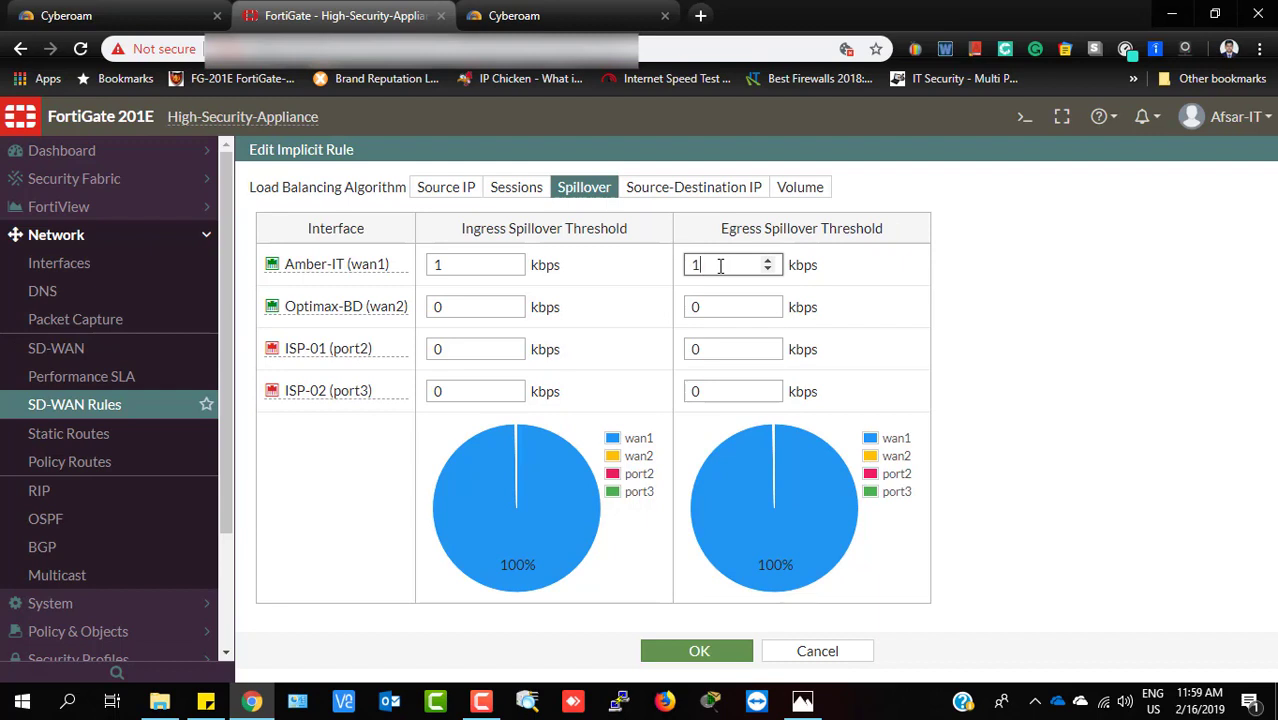
pyautogui.click(478, 265)
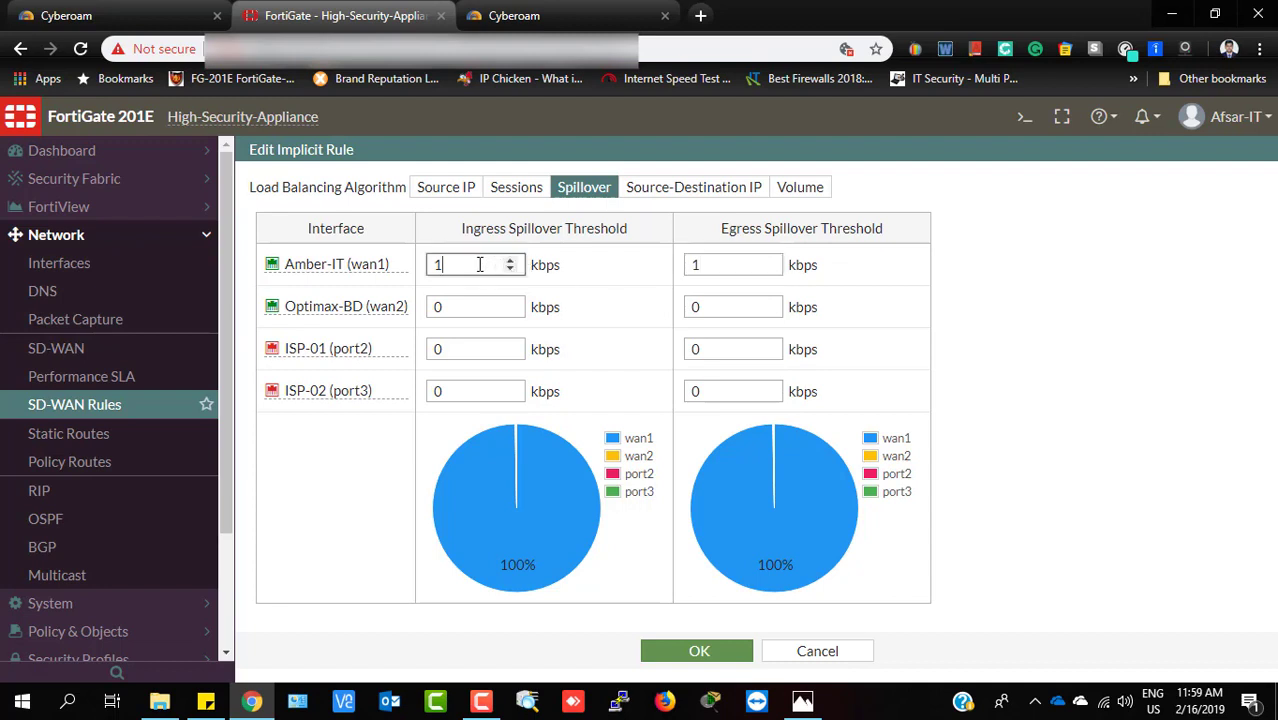
pyautogui.click(577, 270)
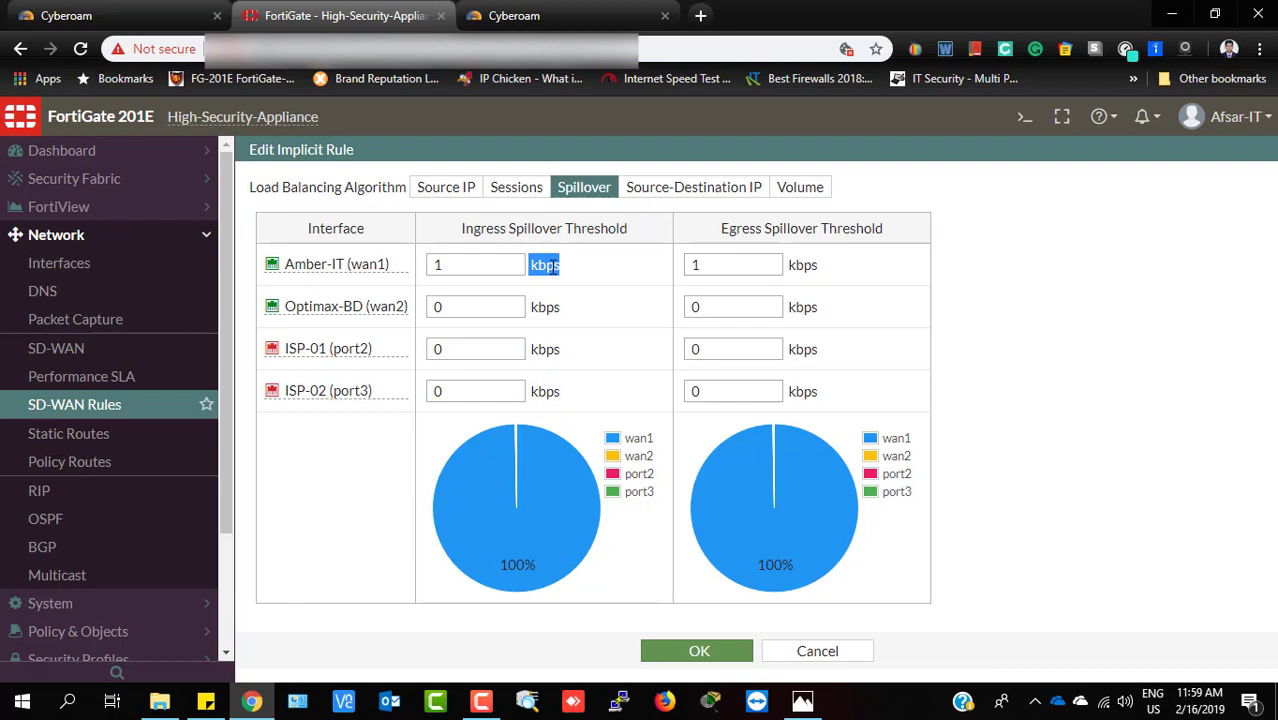
pyautogui.click(471, 262)
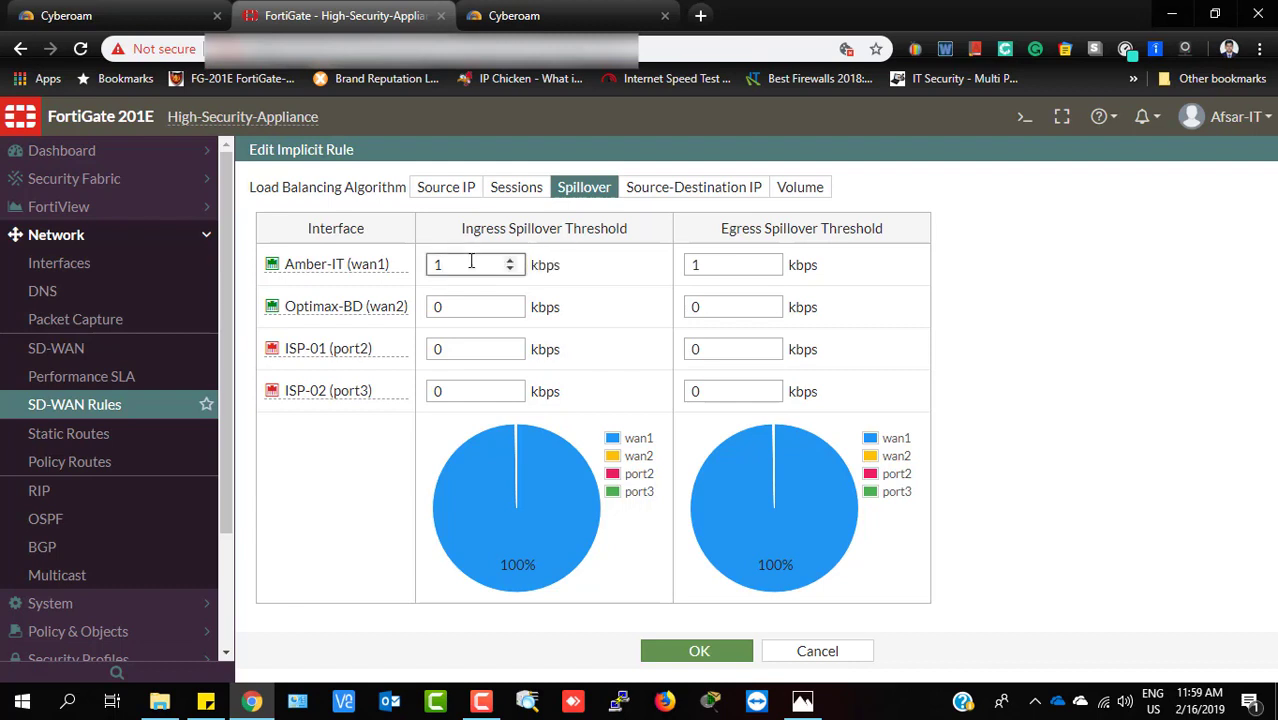
pyautogui.press('BackSpace')
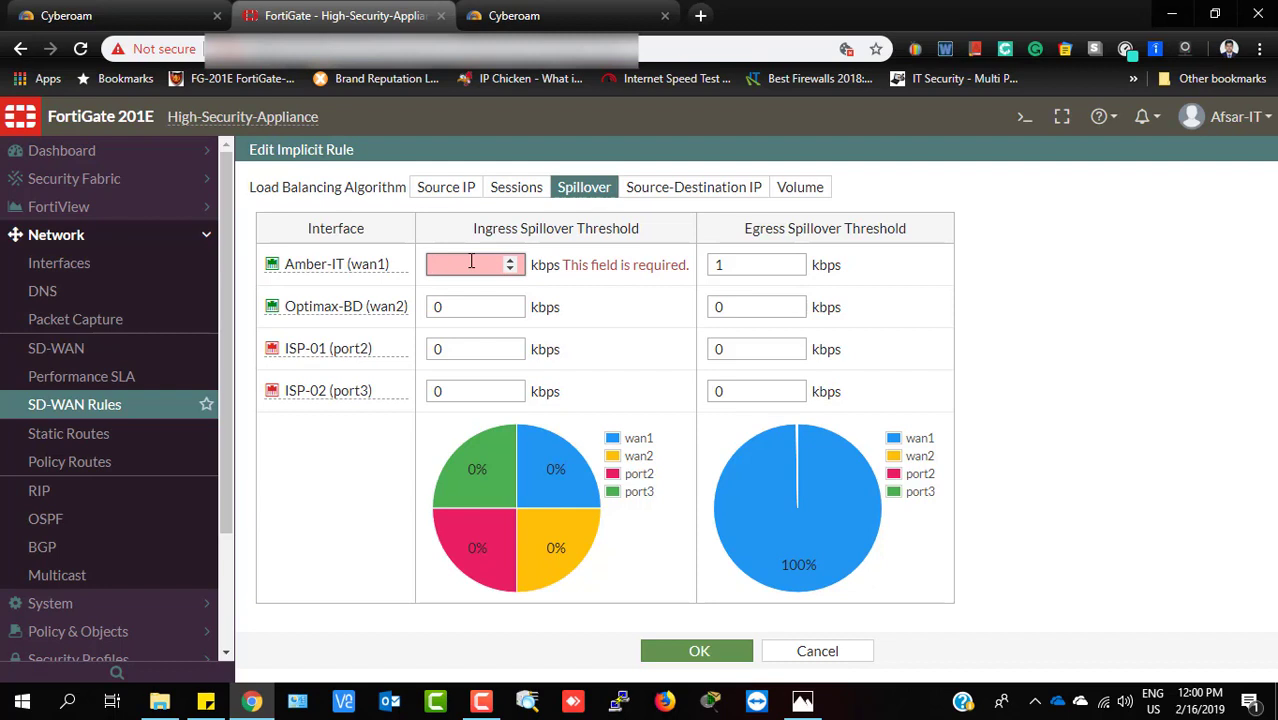
# Set Amber-IT (wan1) spillover thresholds to 30720 kbps ingress and 20480 kbps egress
pyautogui.write('30')
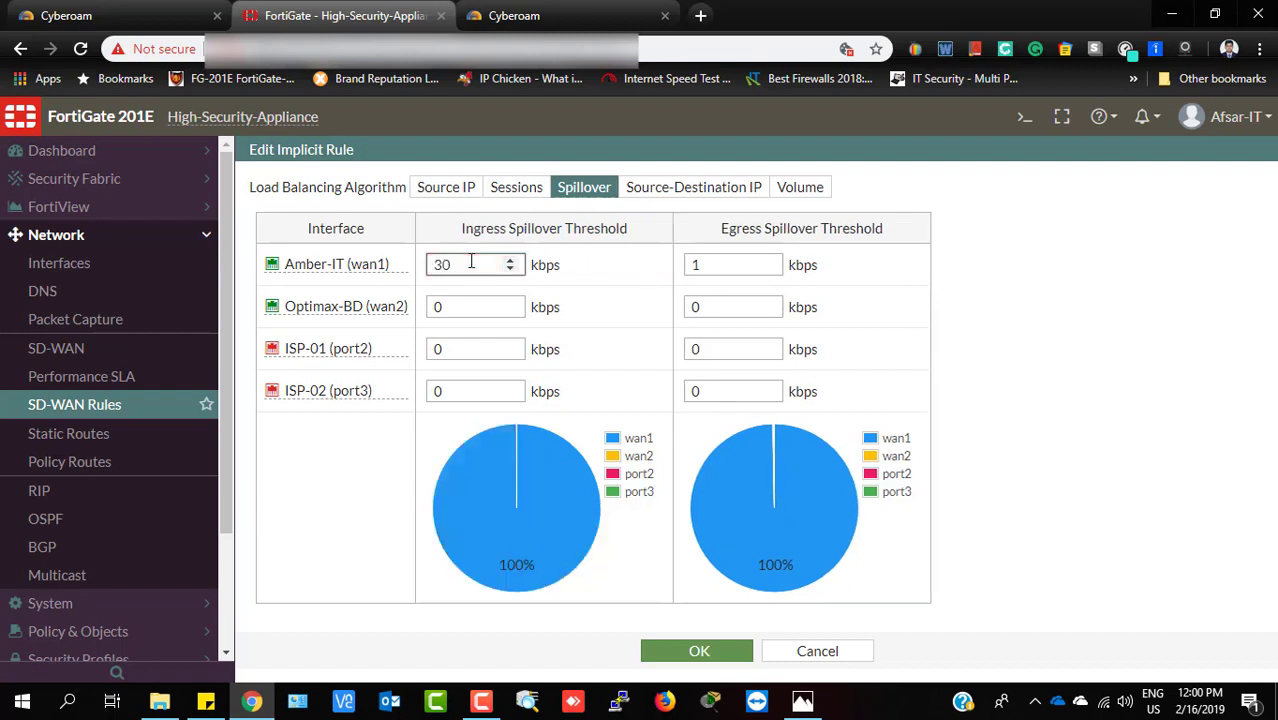
pyautogui.write('720')
pyautogui.doubleClick(696, 264)
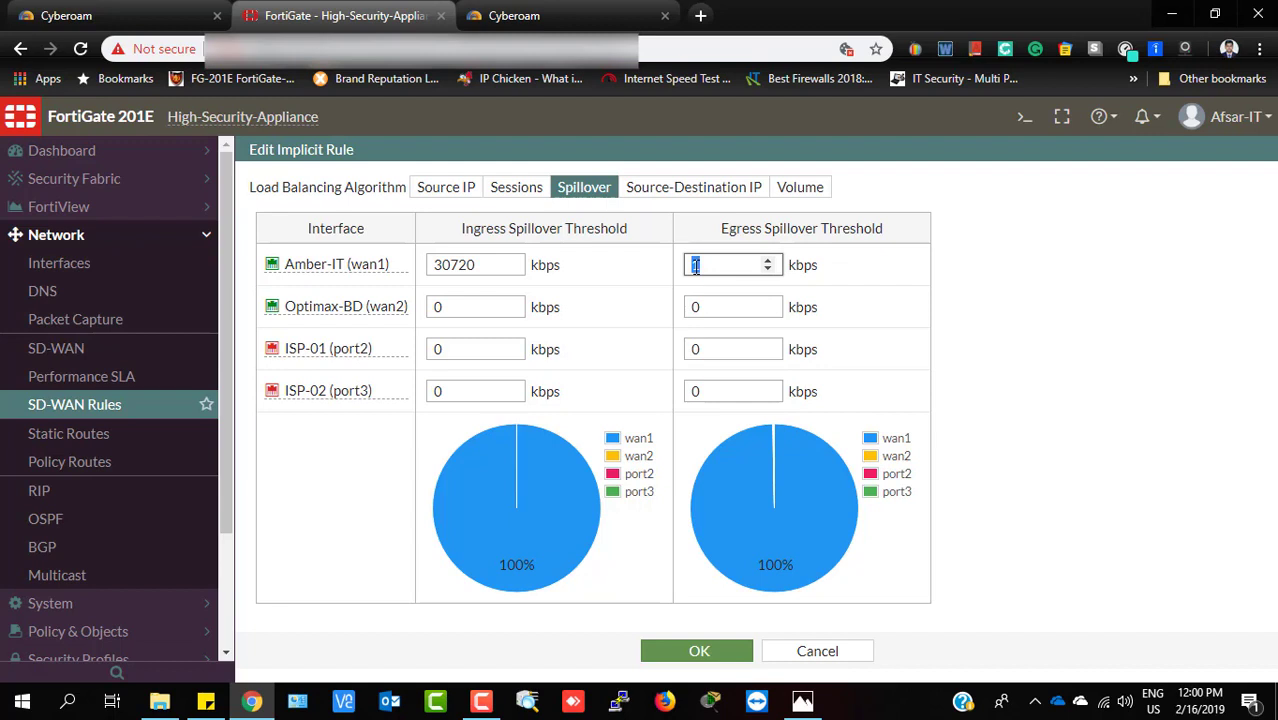
pyautogui.write('20480')
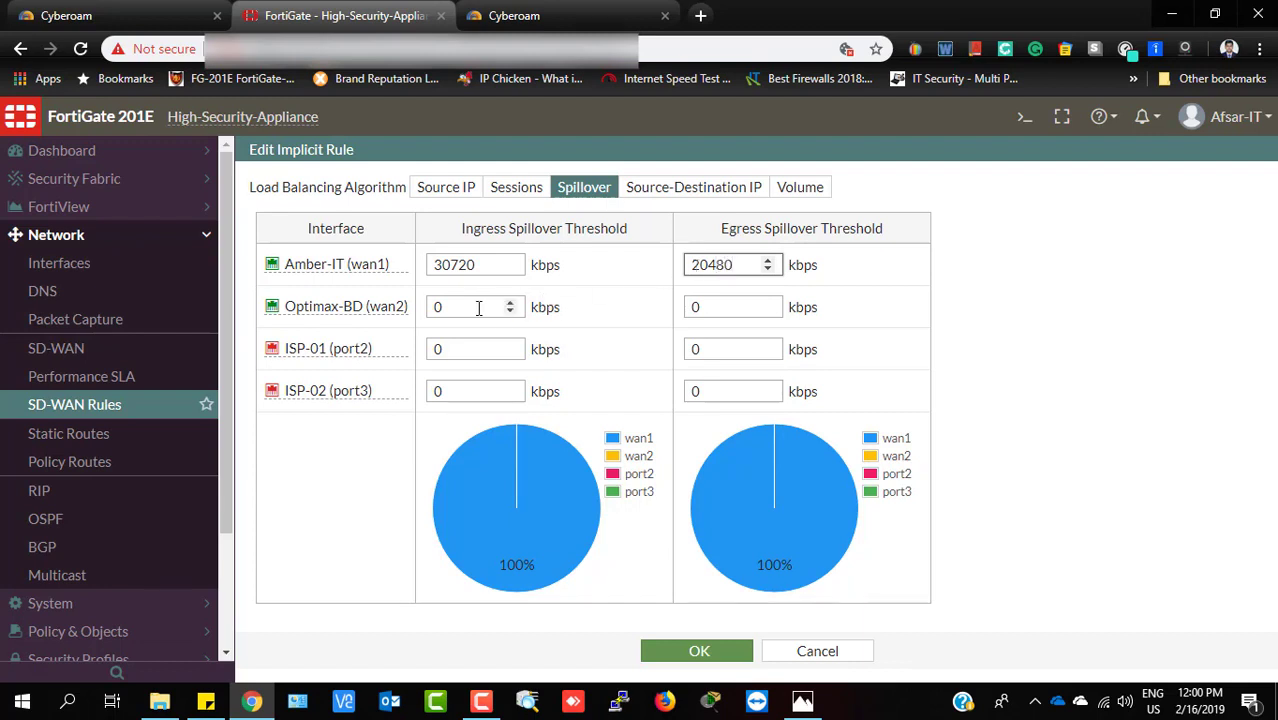
pyautogui.press('Tab')
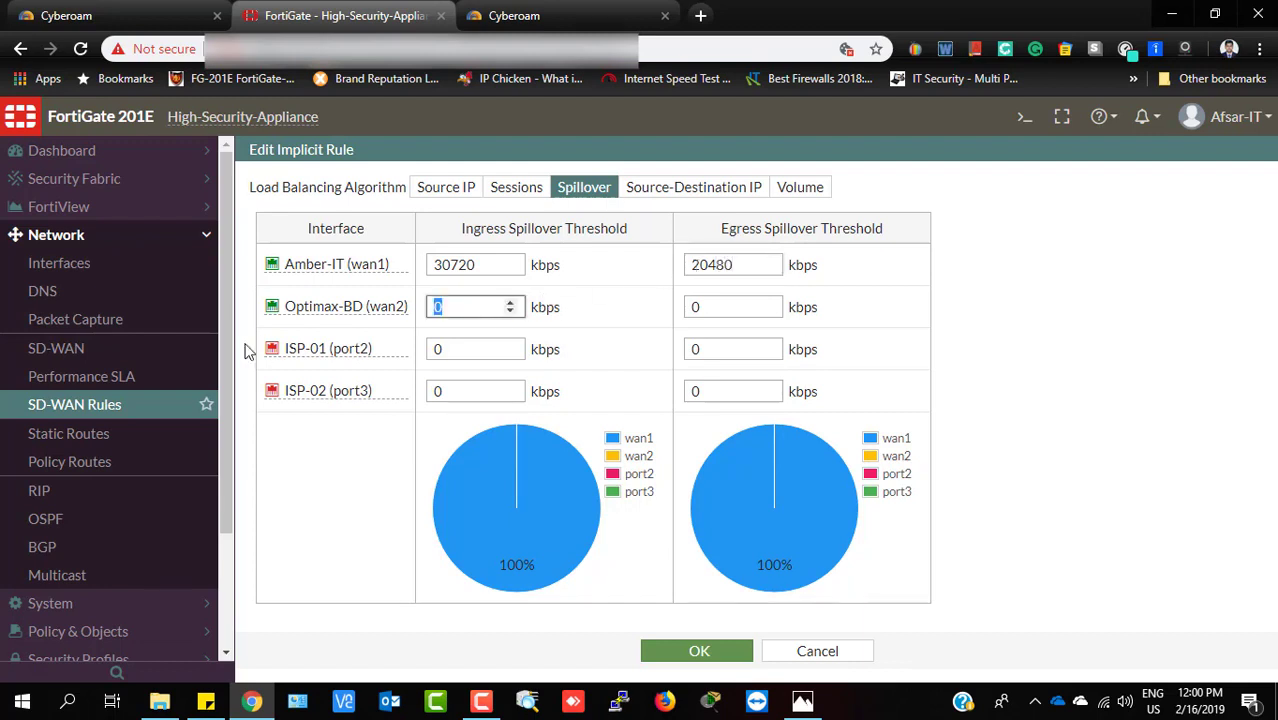
pyautogui.click(431, 265)
pyautogui.doubleClick(431, 265)
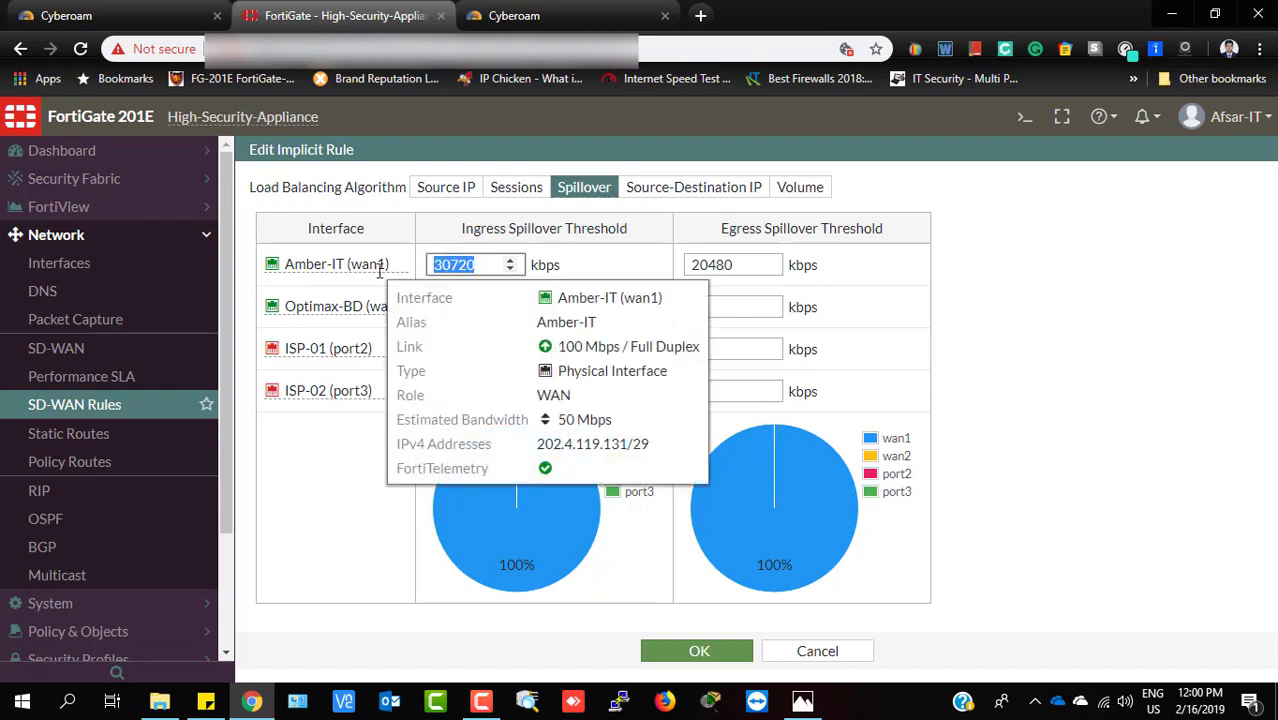
pyautogui.click(496, 264)
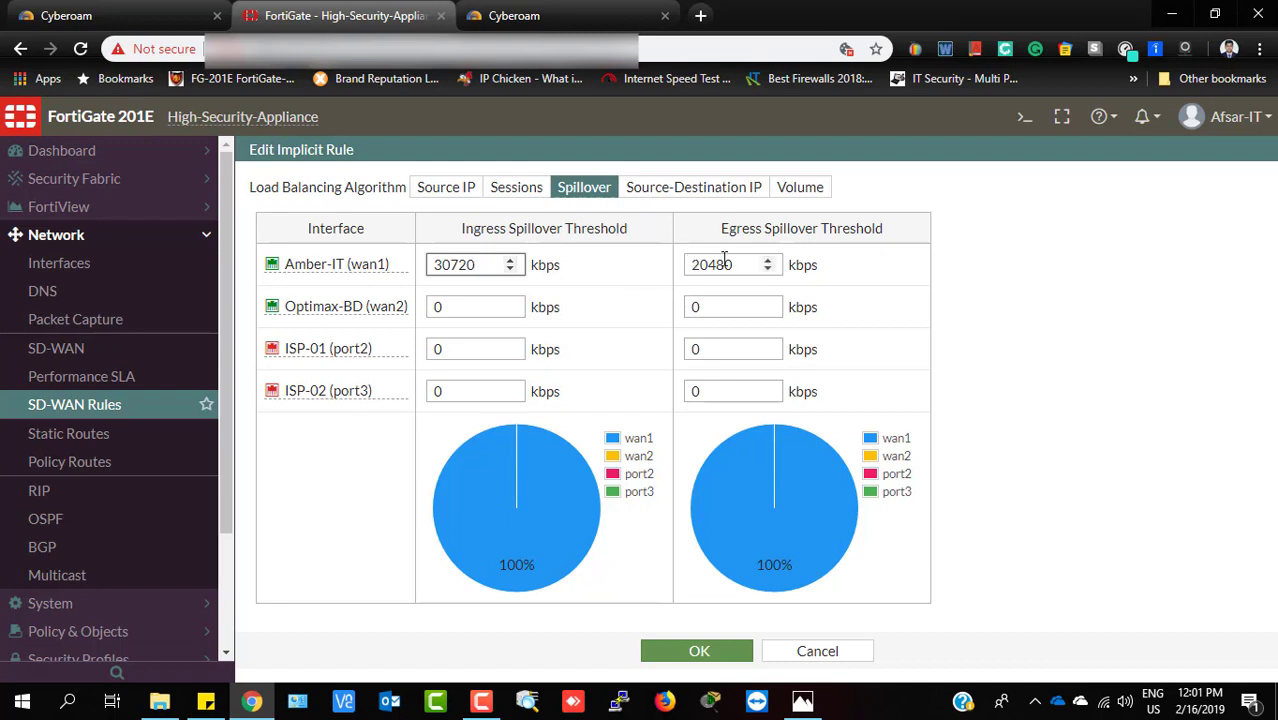
pyautogui.moveTo(740, 264); pyautogui.dragTo(645, 268)
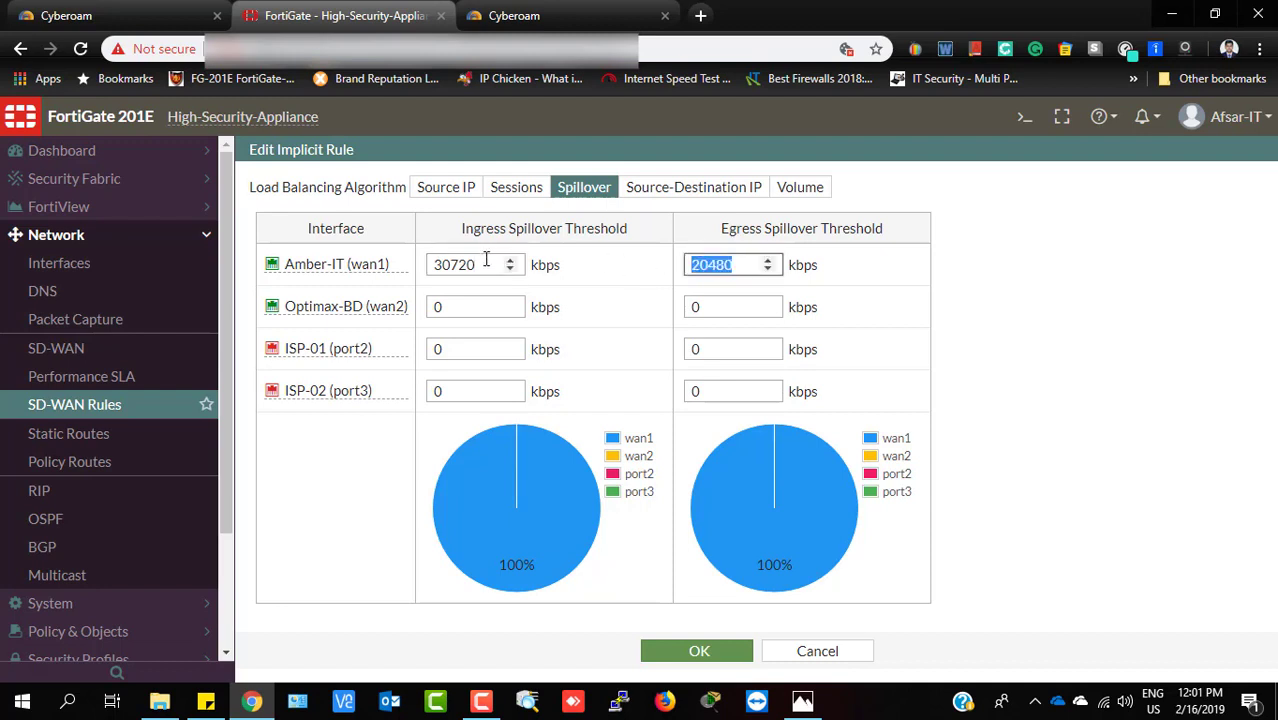
pyautogui.moveTo(485, 262); pyautogui.dragTo(387, 273)
# Check wan2, port2 and port3 thresholds: 35840/25600, 20480/20480 and 15360/15360 kbps
pyautogui.moveTo(452, 303); pyautogui.dragTo(373, 323)
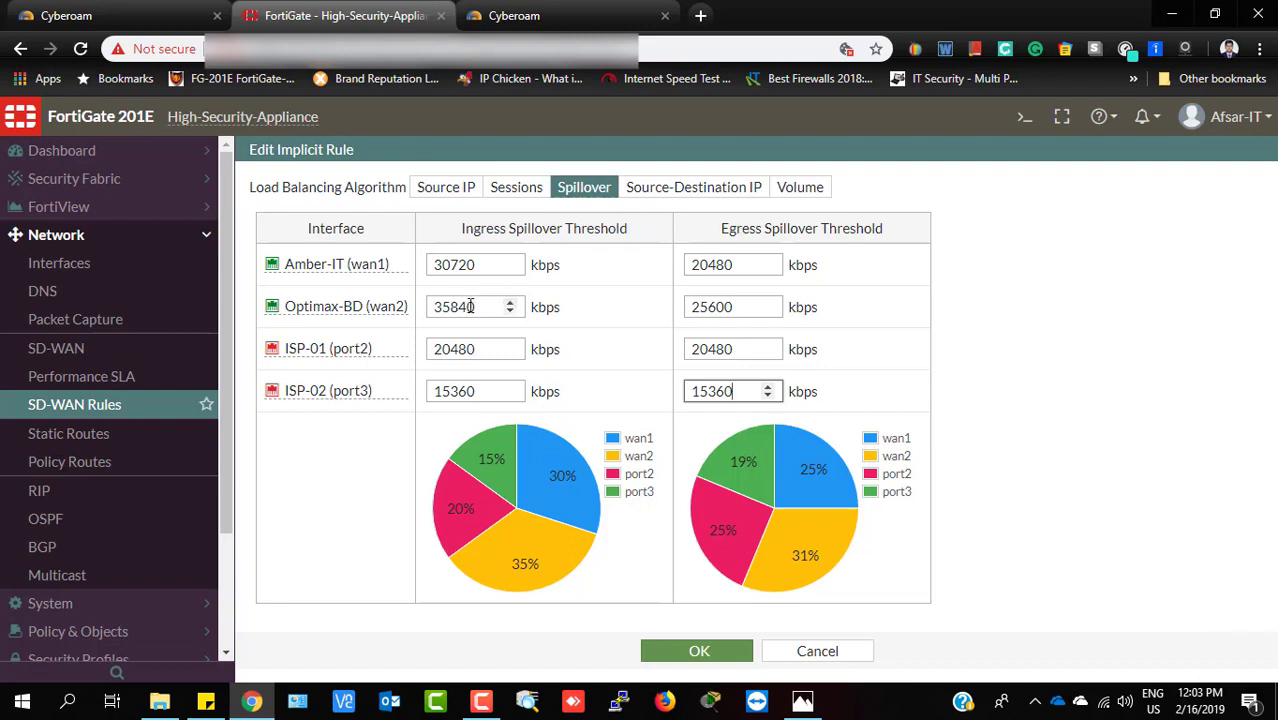
pyautogui.moveTo(474, 306); pyautogui.dragTo(424, 308)
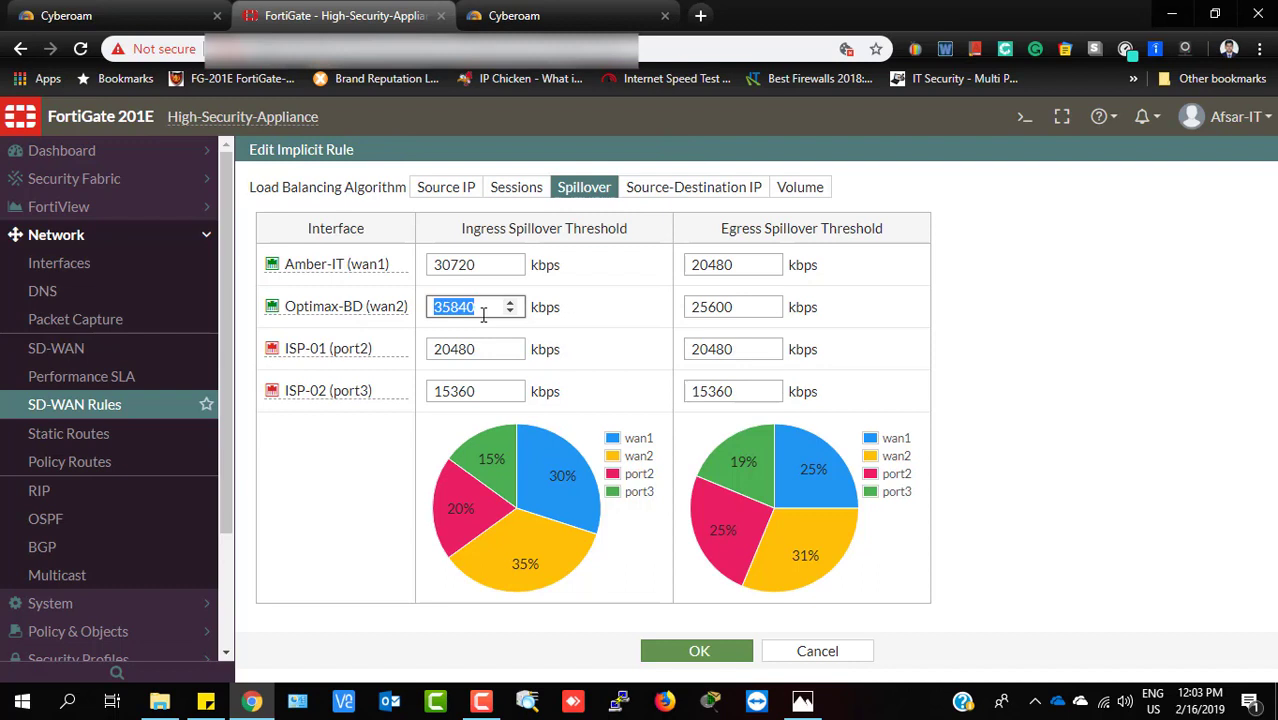
pyautogui.click(738, 310)
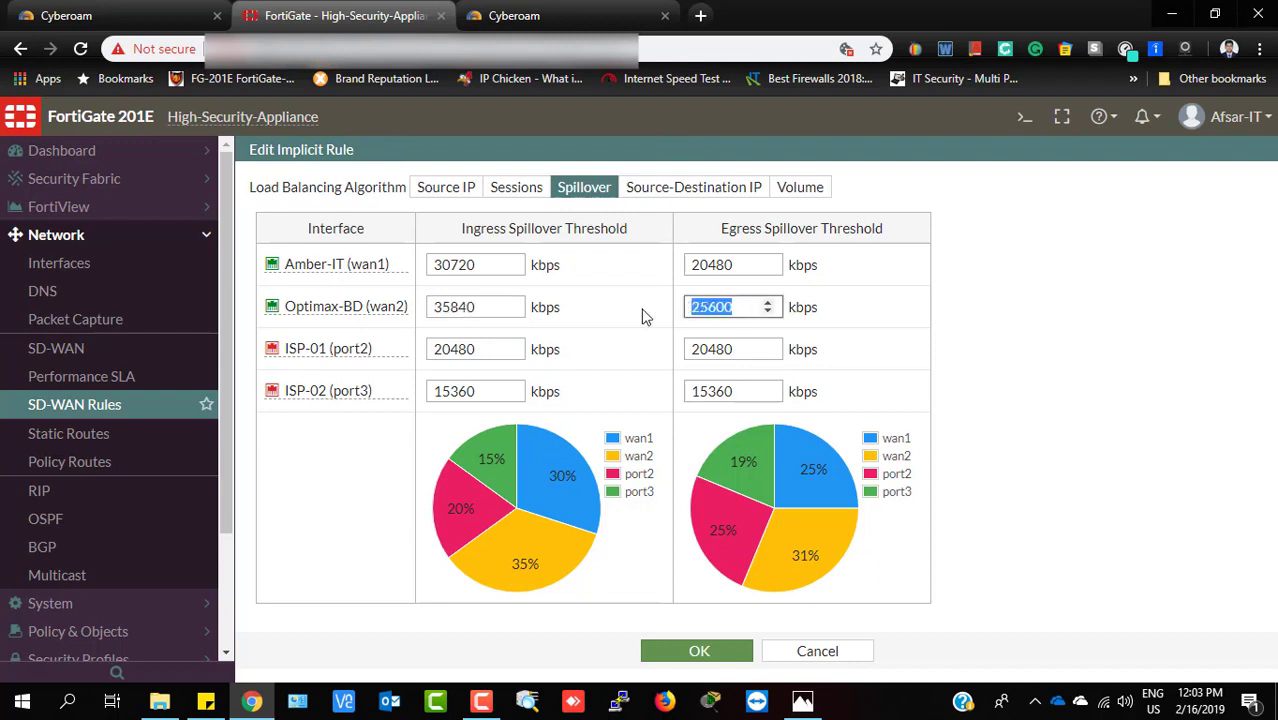
pyautogui.click(742, 306)
pyautogui.moveTo(487, 348); pyautogui.dragTo(432, 349)
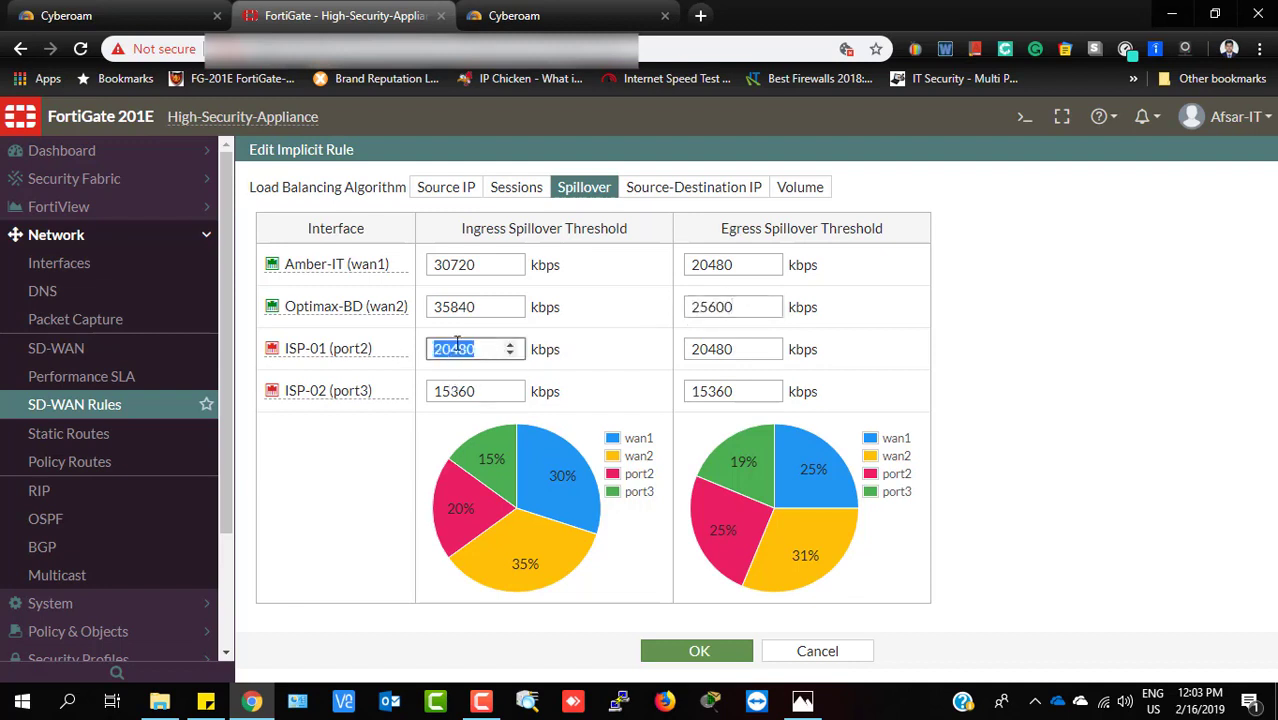
pyautogui.click(484, 349)
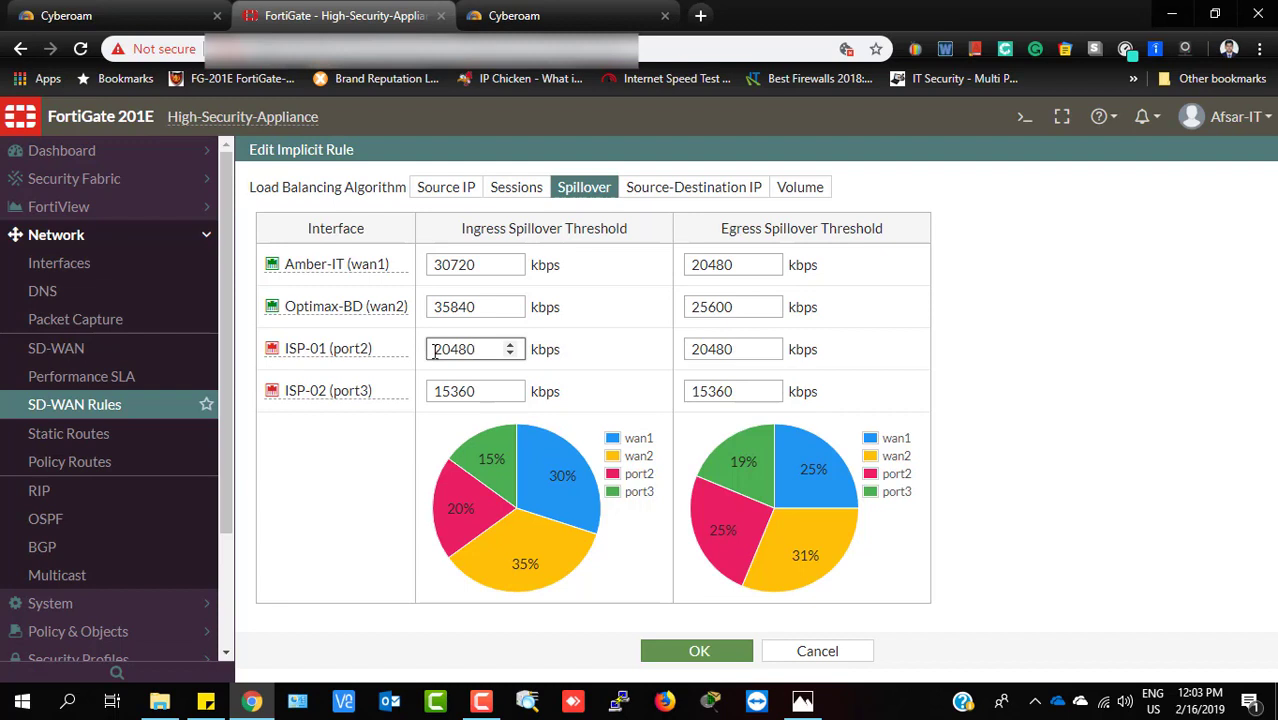
pyautogui.moveTo(431, 349); pyautogui.dragTo(512, 358)
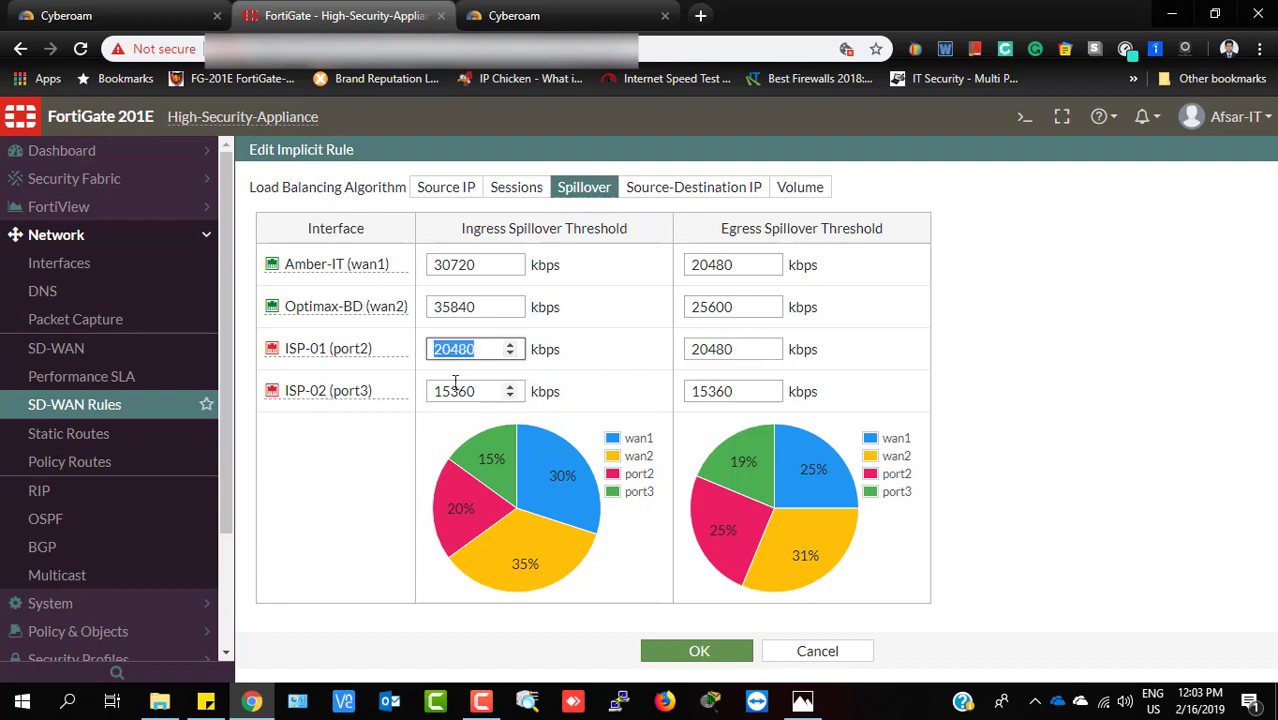
pyautogui.click(487, 393)
pyautogui.moveTo(487, 393); pyautogui.dragTo(418, 395)
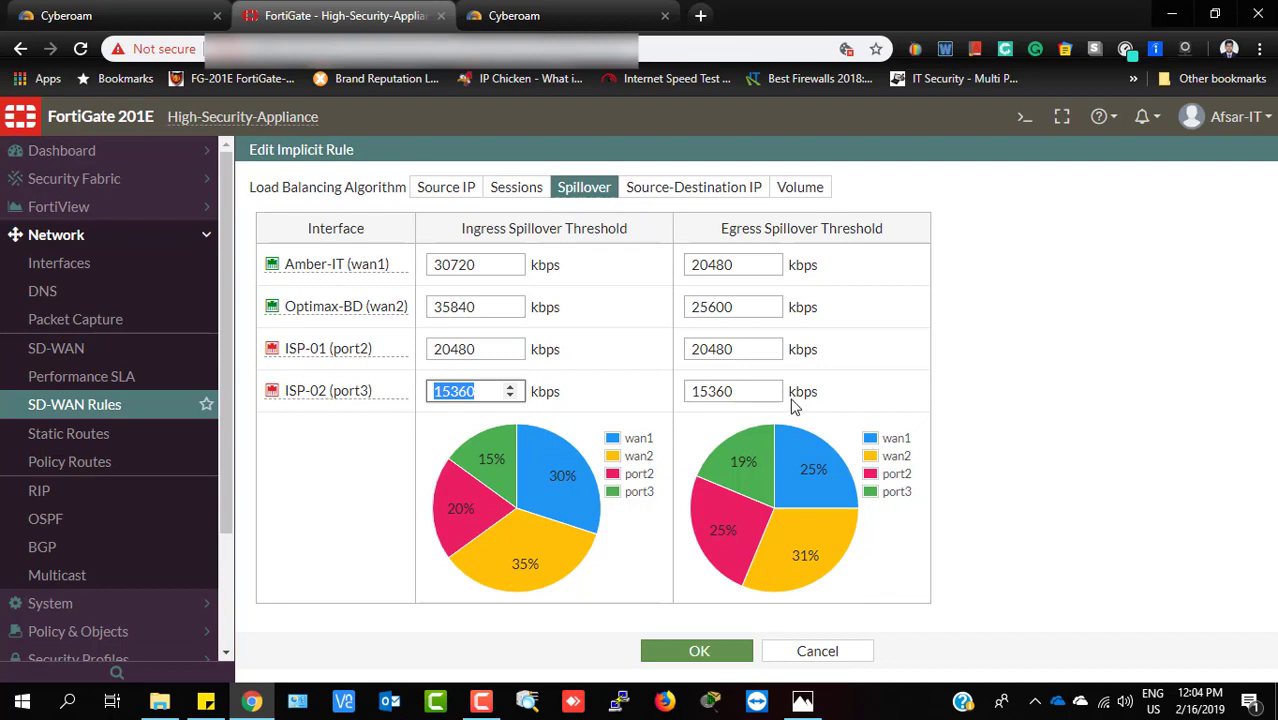
pyautogui.click(481, 700)
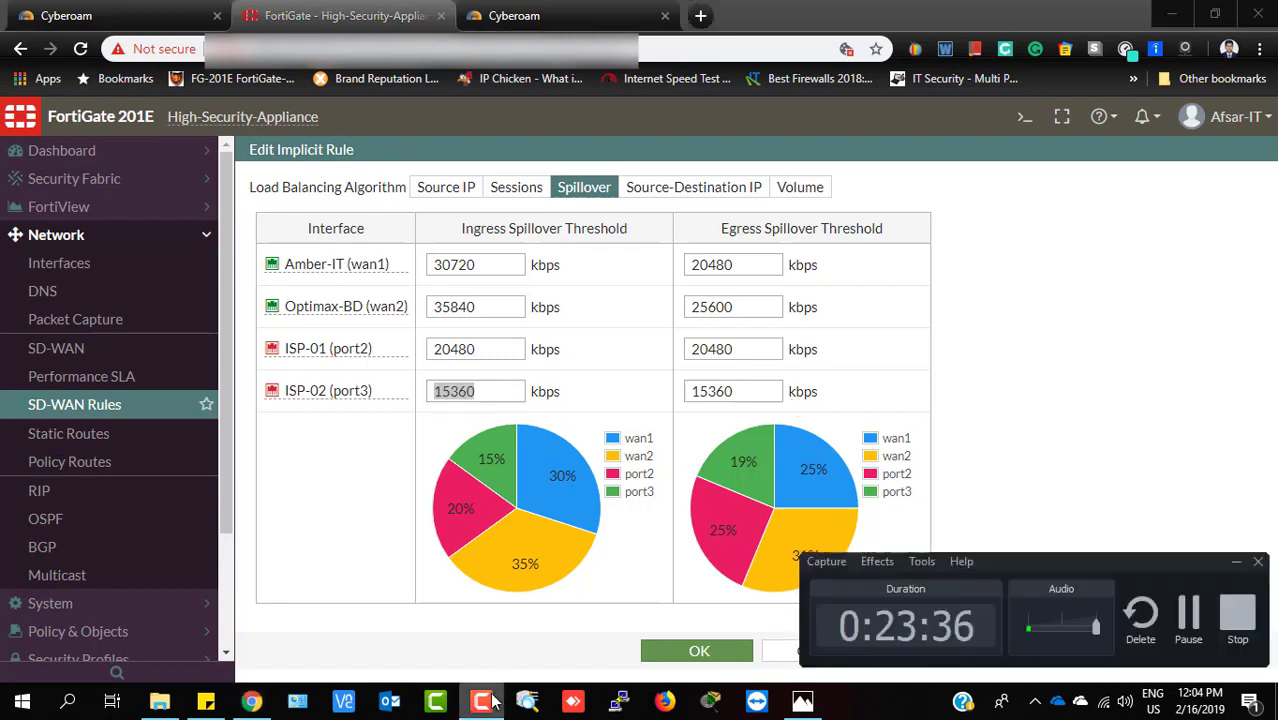
pyautogui.click(1190, 618)
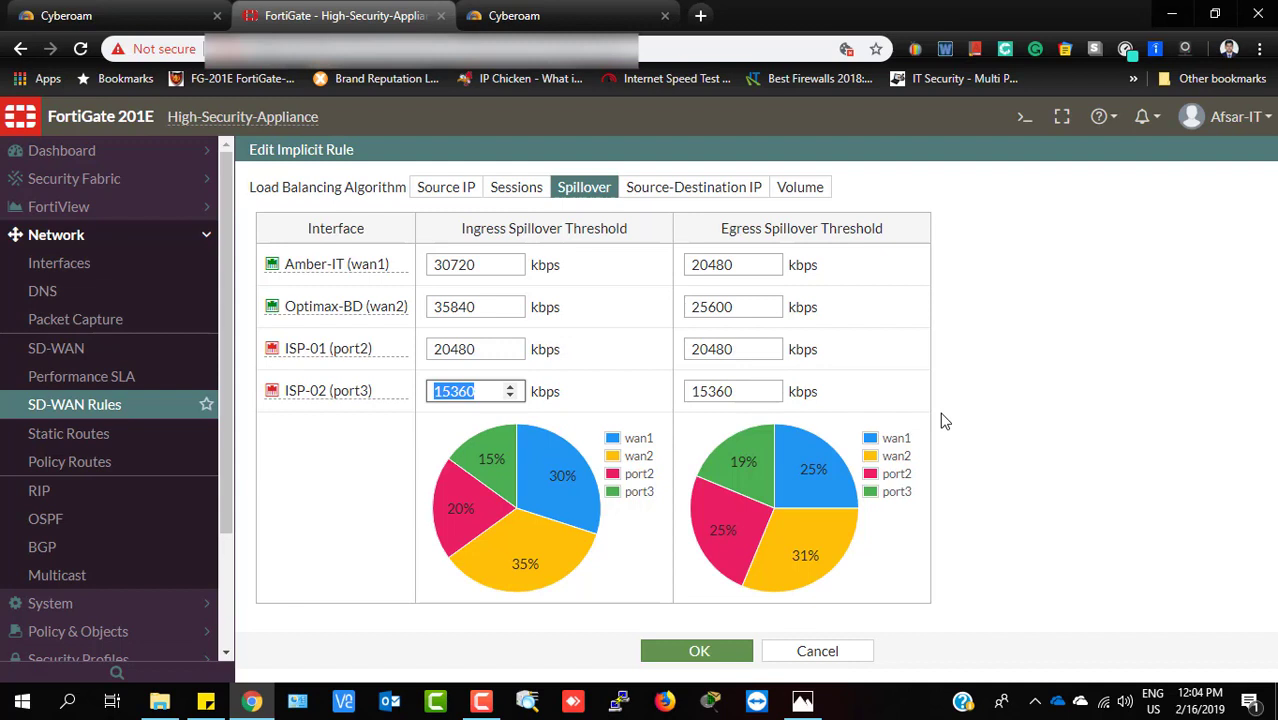
pyautogui.click(1051, 451)
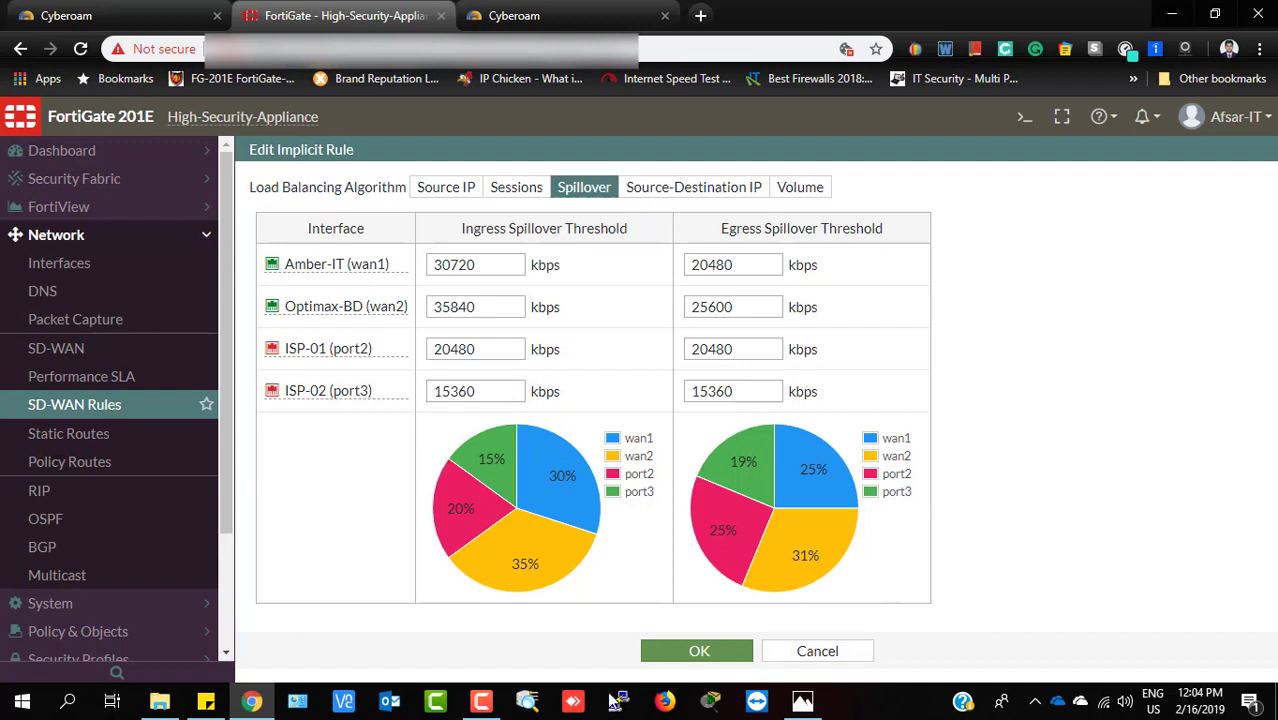
pyautogui.click(485, 702)
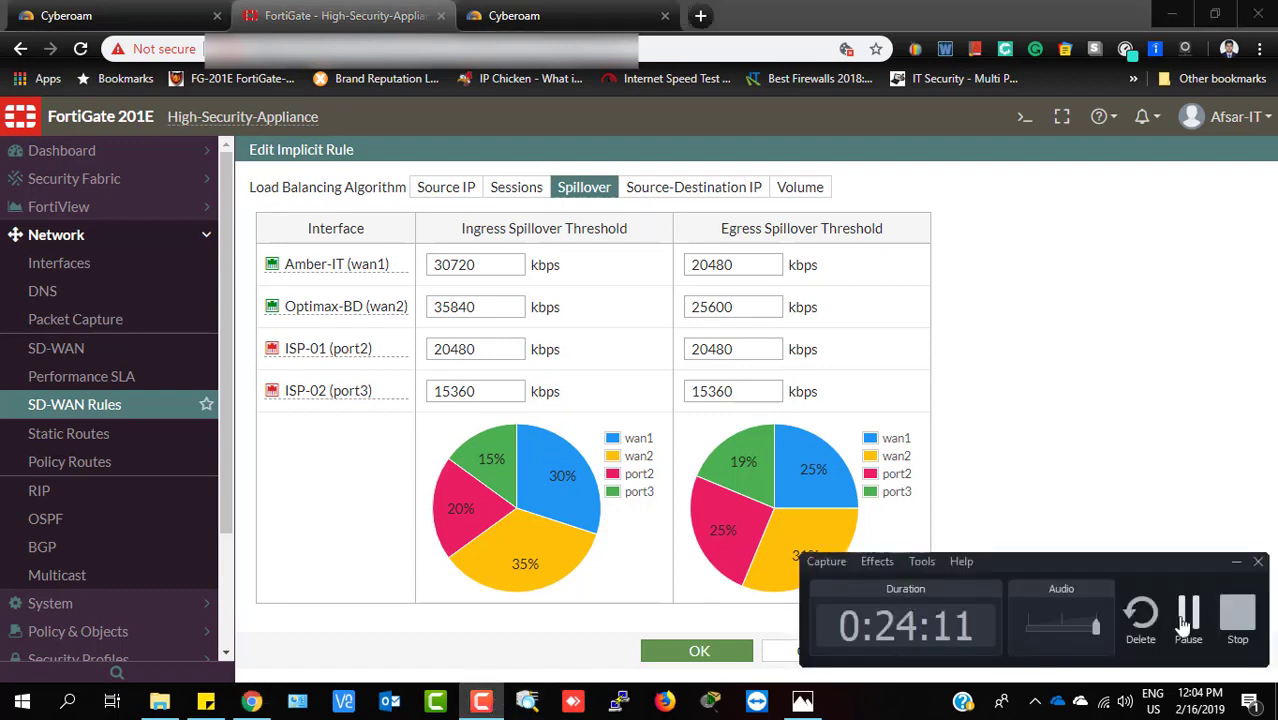
pyautogui.click(1190, 619)
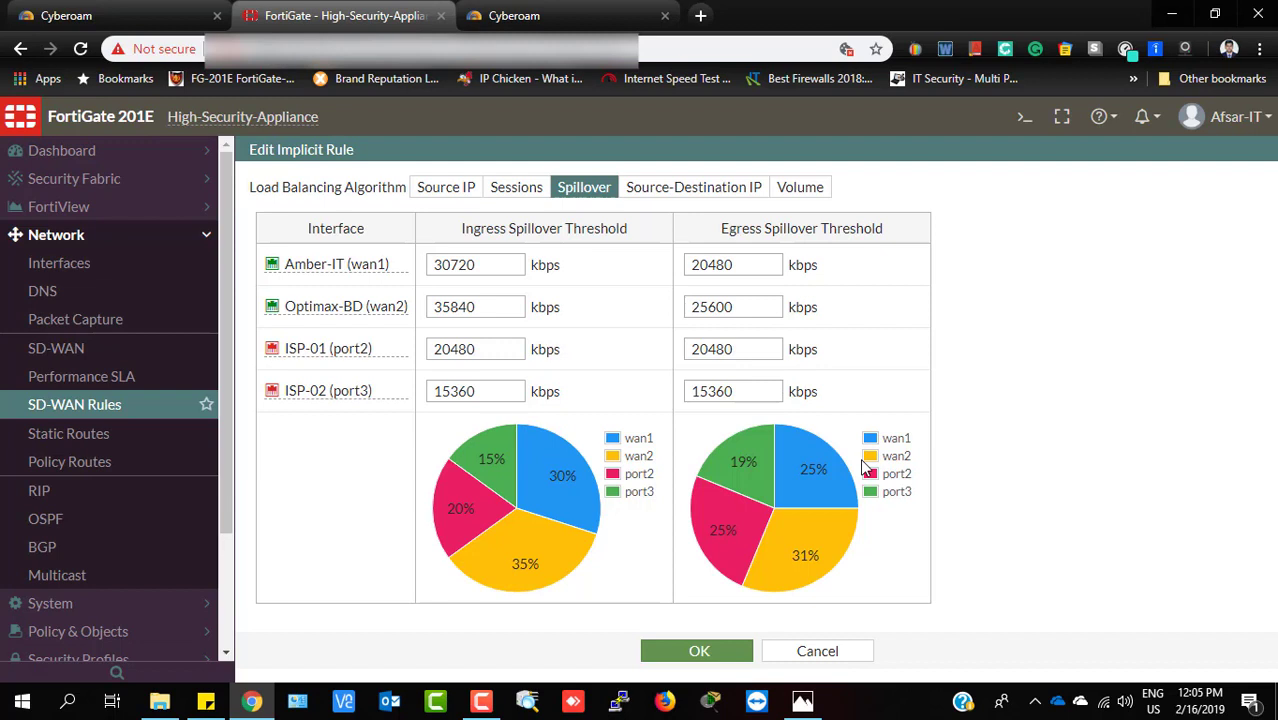
pyautogui.moveTo(500, 265); pyautogui.dragTo(393, 263)
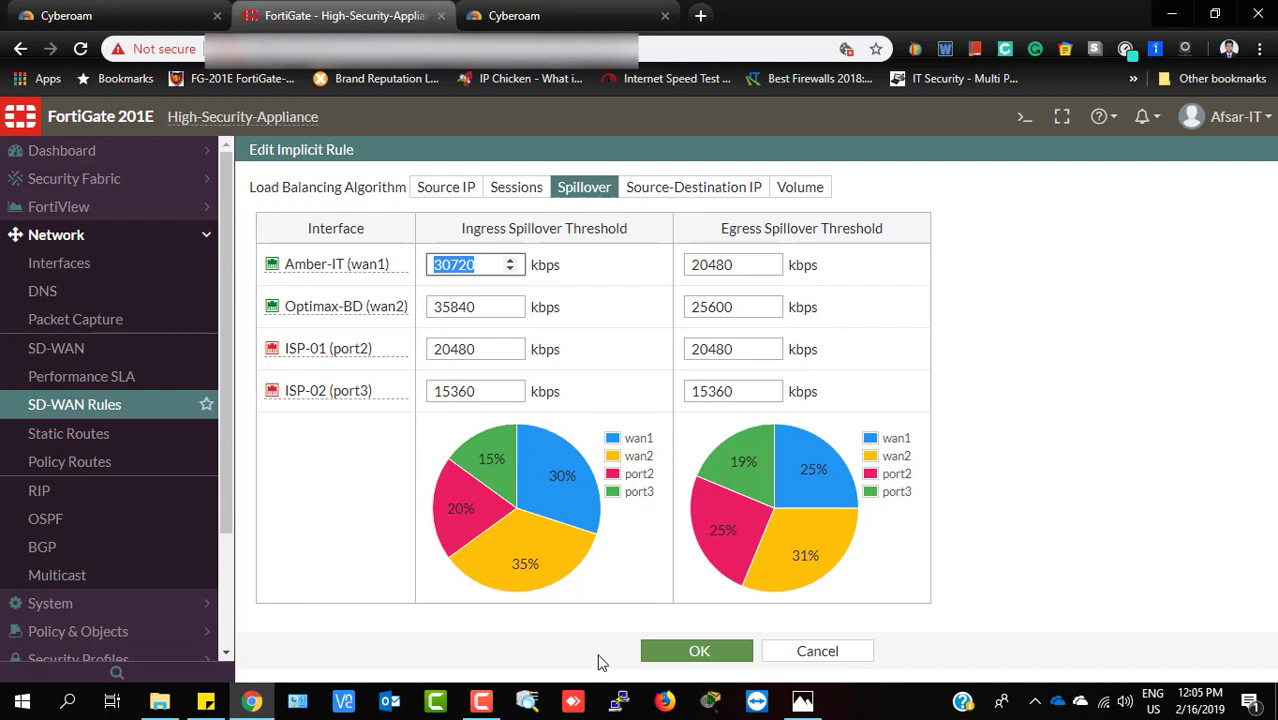
pyautogui.click(481, 268)
pyautogui.click(481, 701)
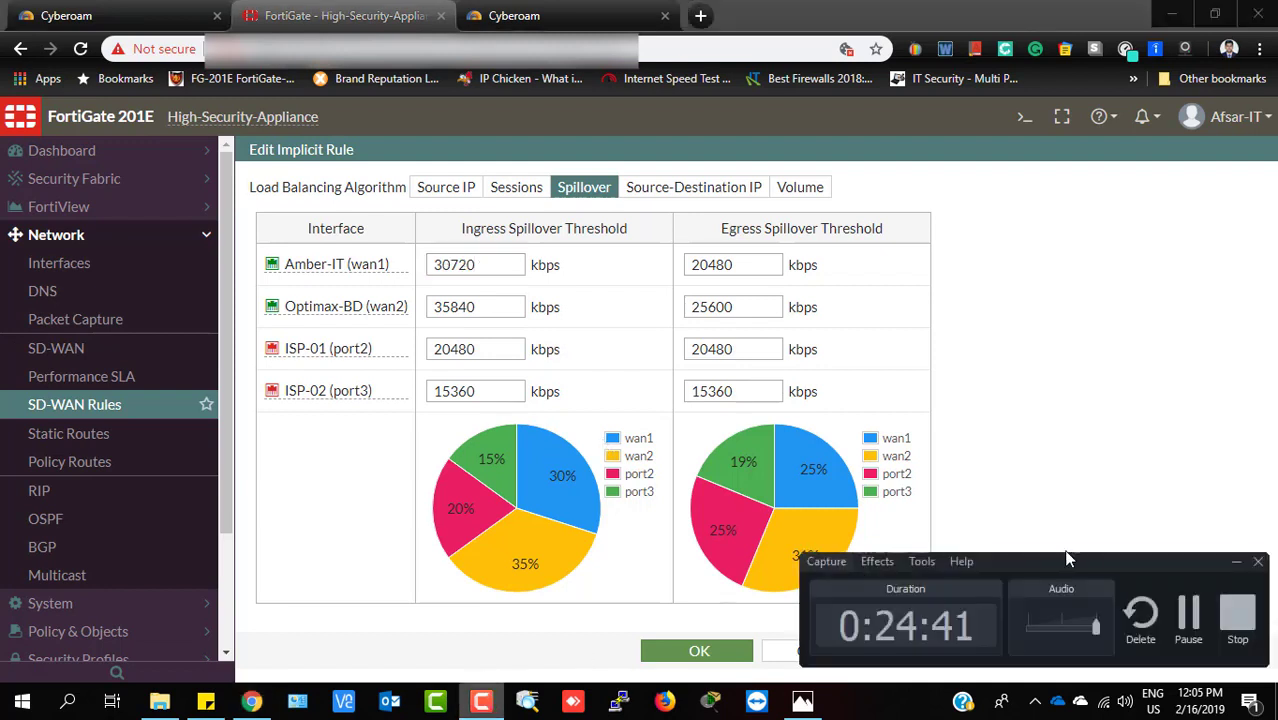
pyautogui.click(1188, 614)
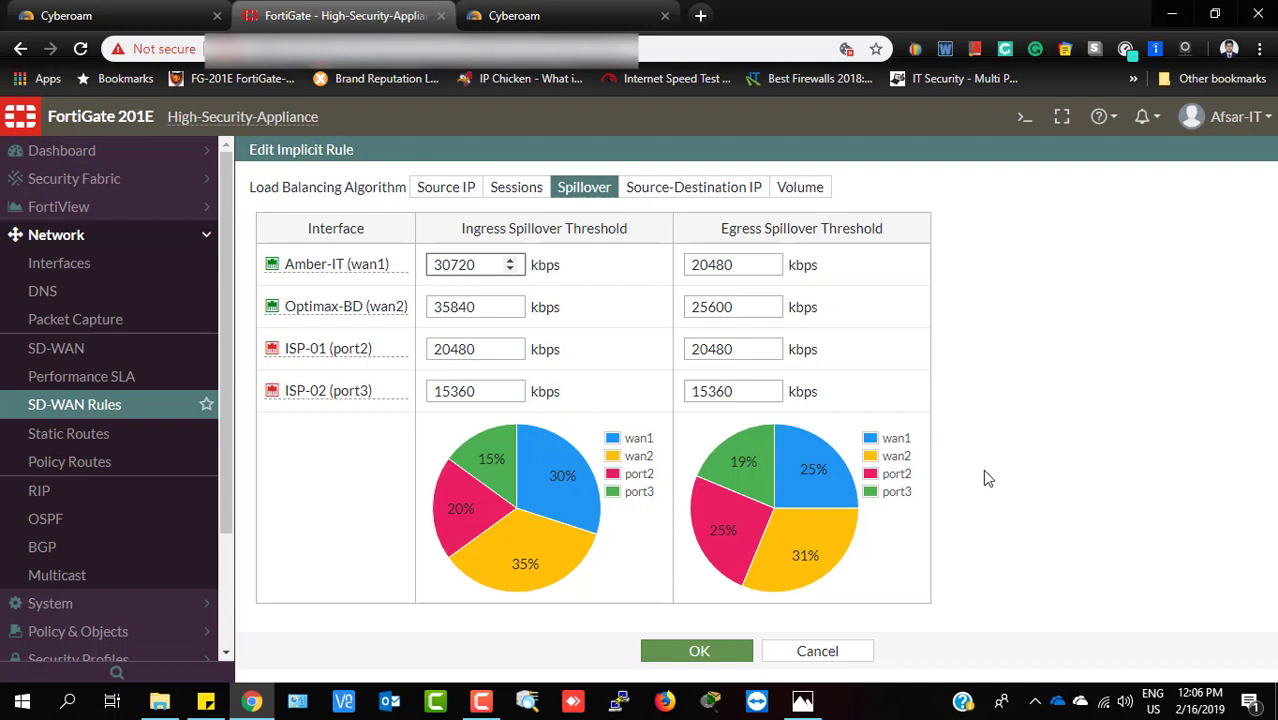
# Switch the implicit rule's algorithm from Spillover via Source IP to Source-Destination IP
pyautogui.moveTo(487, 273); pyautogui.dragTo(431, 265)
pyautogui.click(476, 263)
pyautogui.click(443, 198)
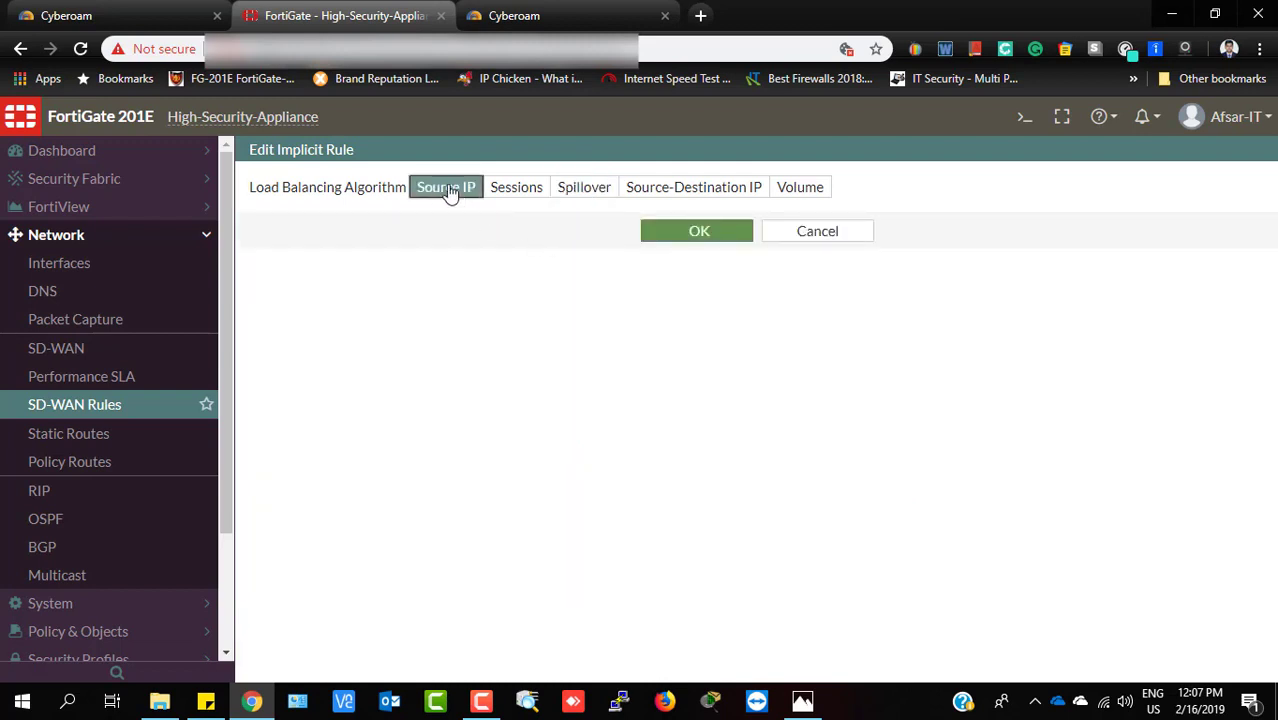
pyautogui.click(718, 192)
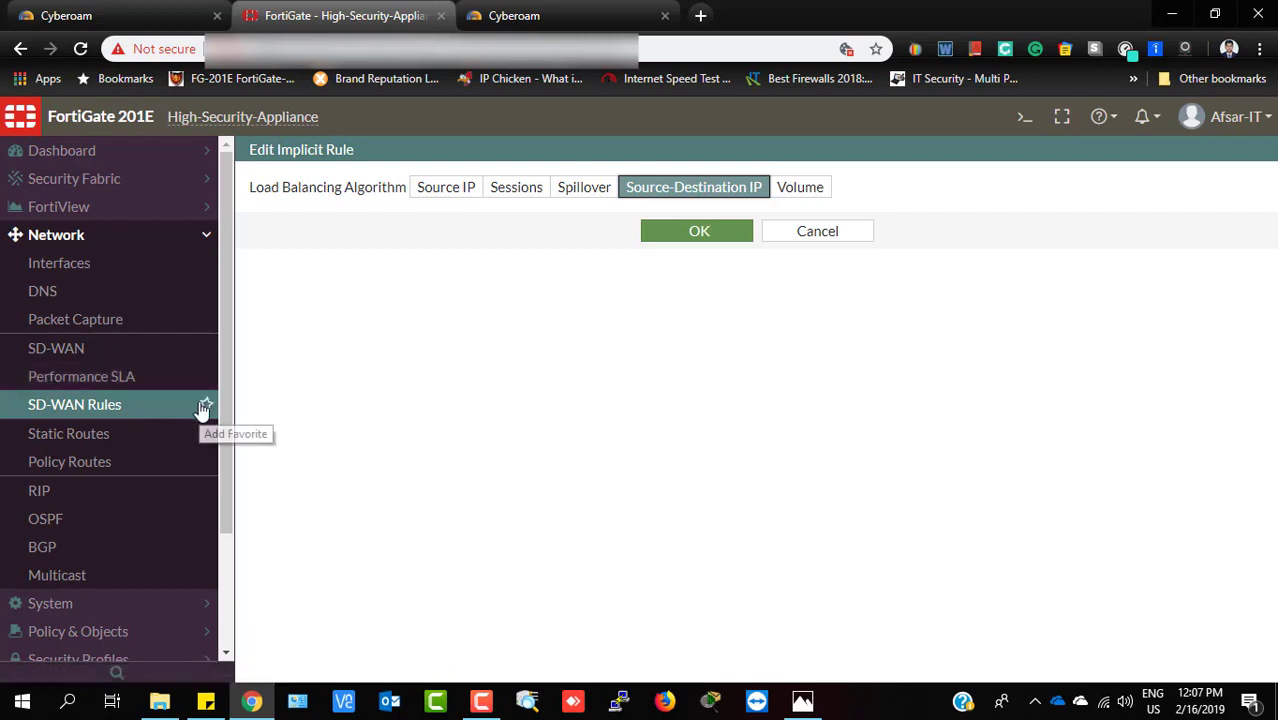
# Visit Performance SLA, then return to the SD-WAN Rules list showing the implicit rule
pyautogui.click(95, 386)
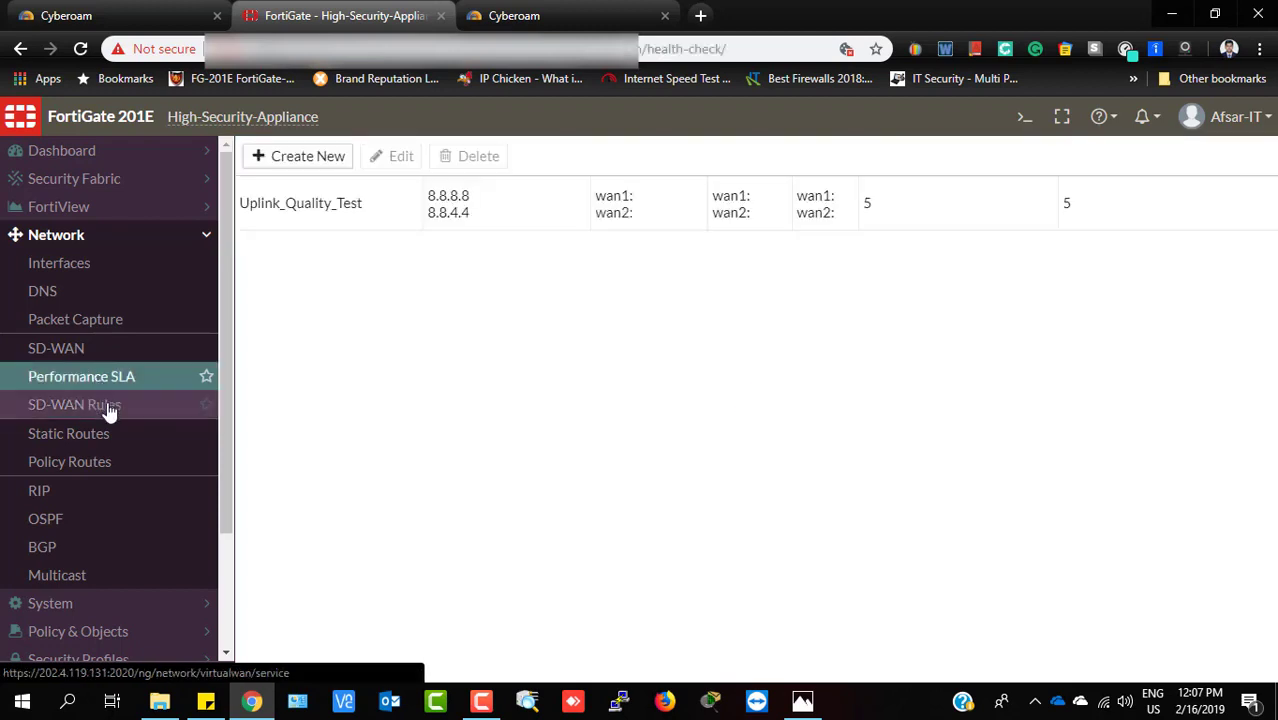
pyautogui.click(75, 405)
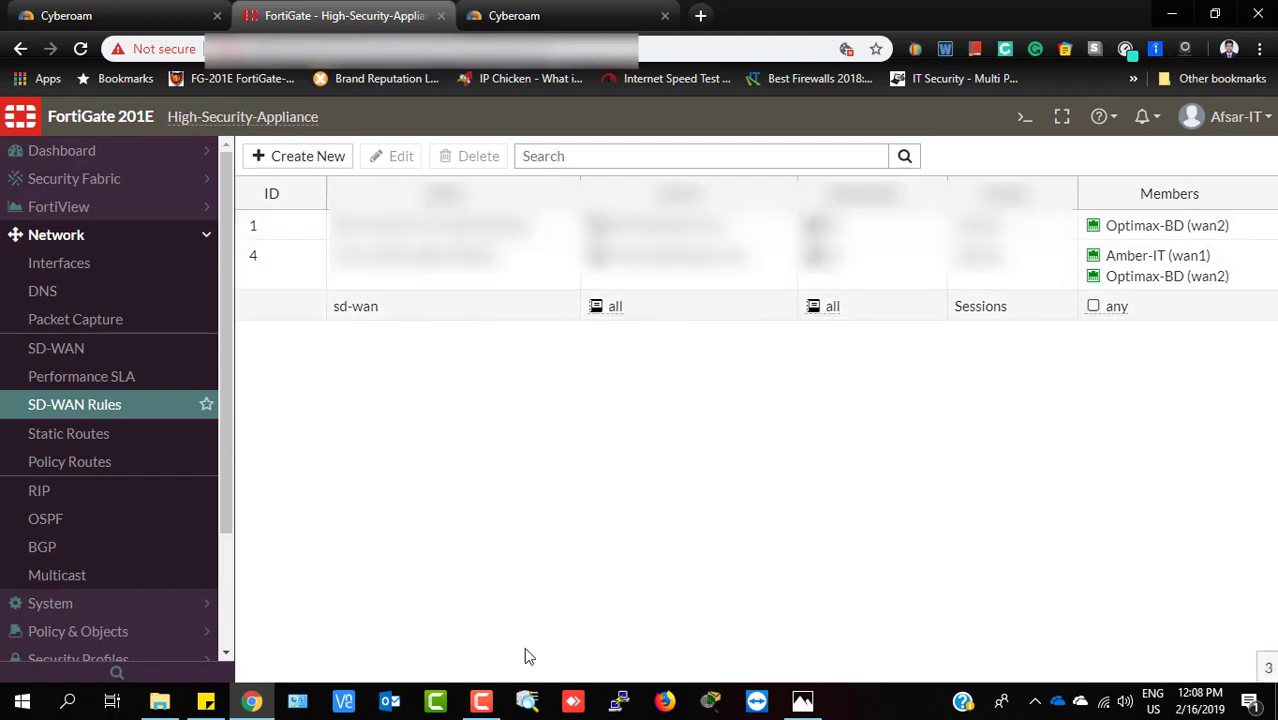
pyautogui.moveTo(478, 707)
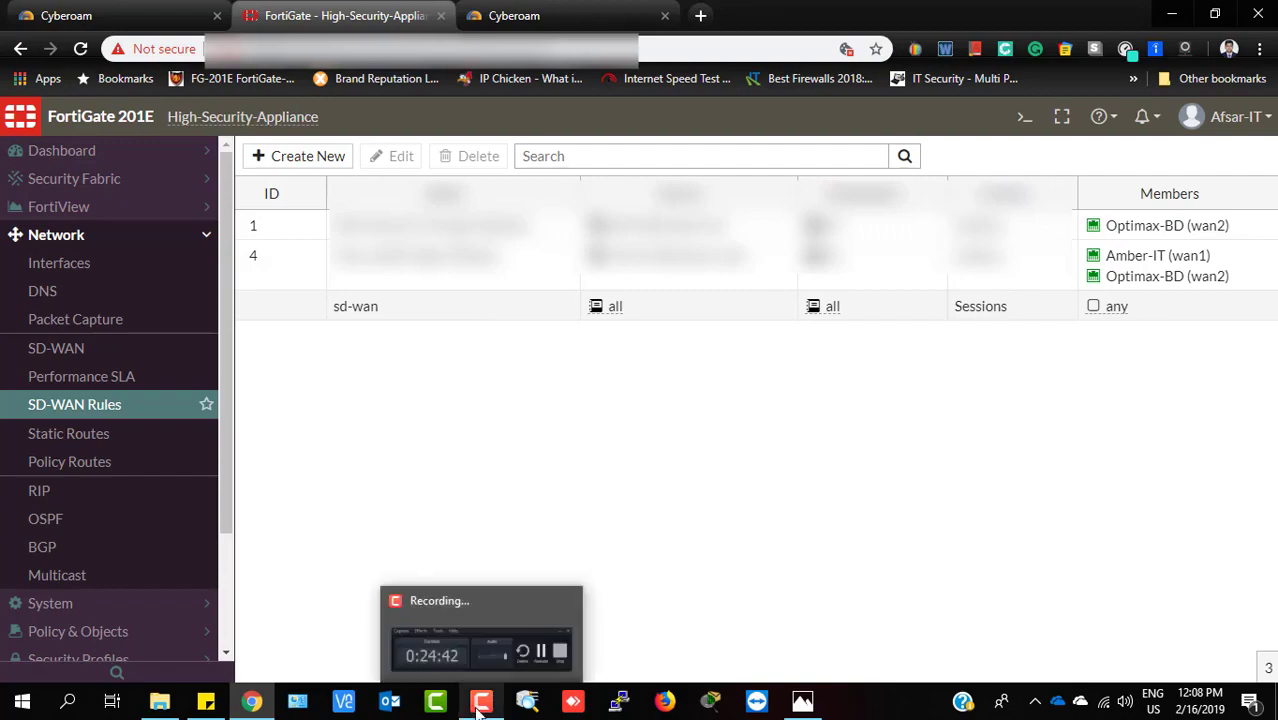
pyautogui.moveTo(524, 670)
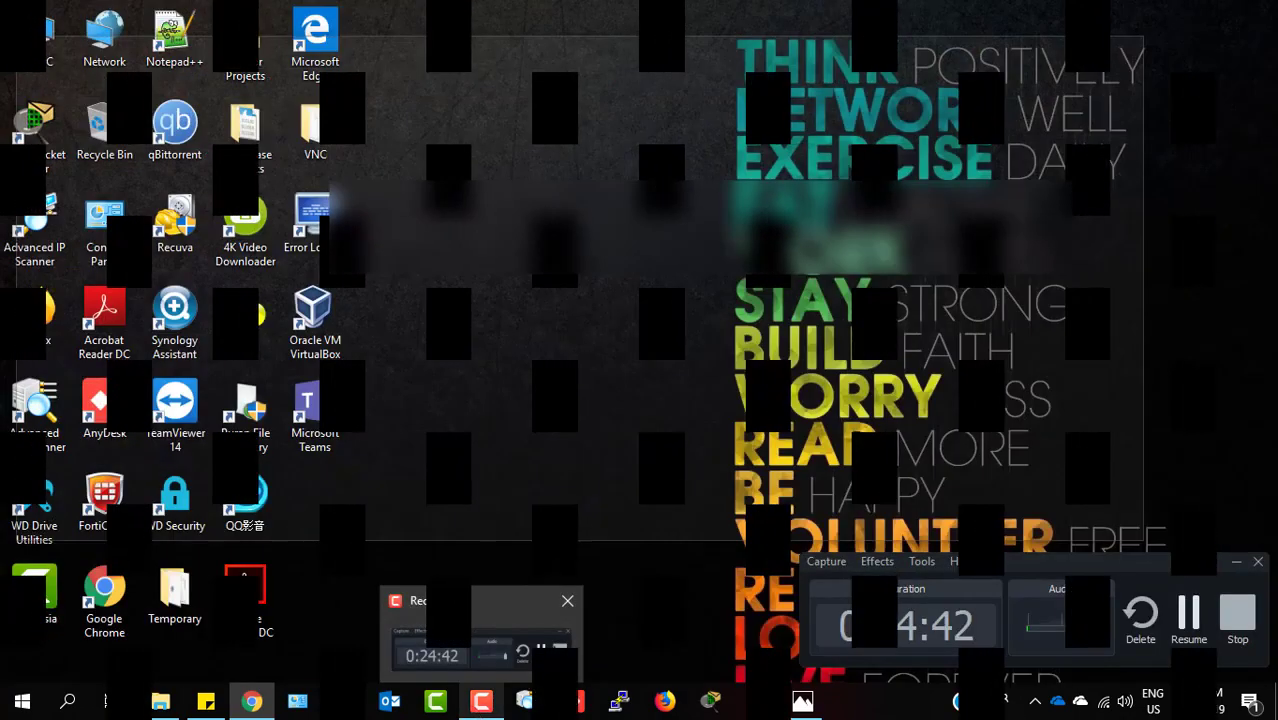